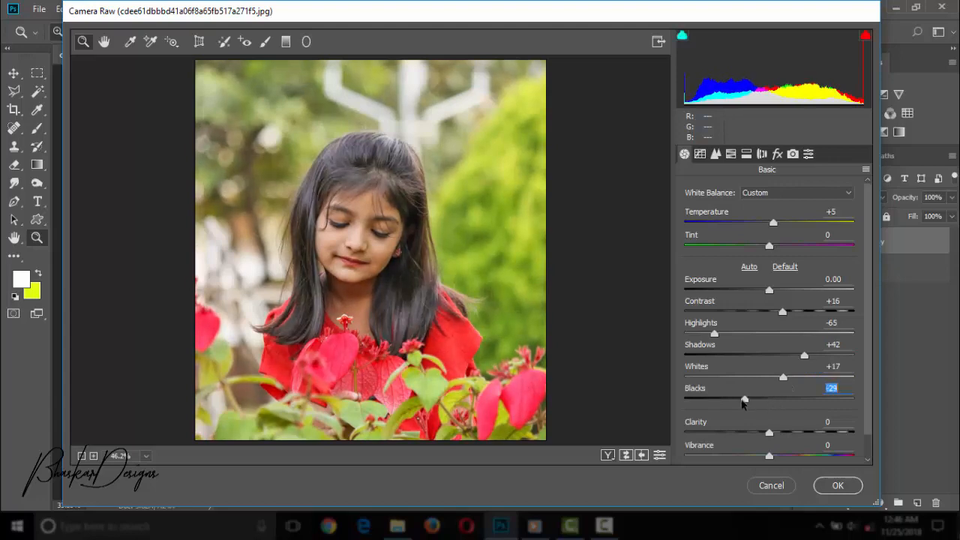
Set the photo's Blacks to -18 and Clarity to +13 in the Basic adjustments.
{"action": "key", "text": "Up"}
{"action": "key", "text": "Up"}
{"action": "key", "text": "Up"}
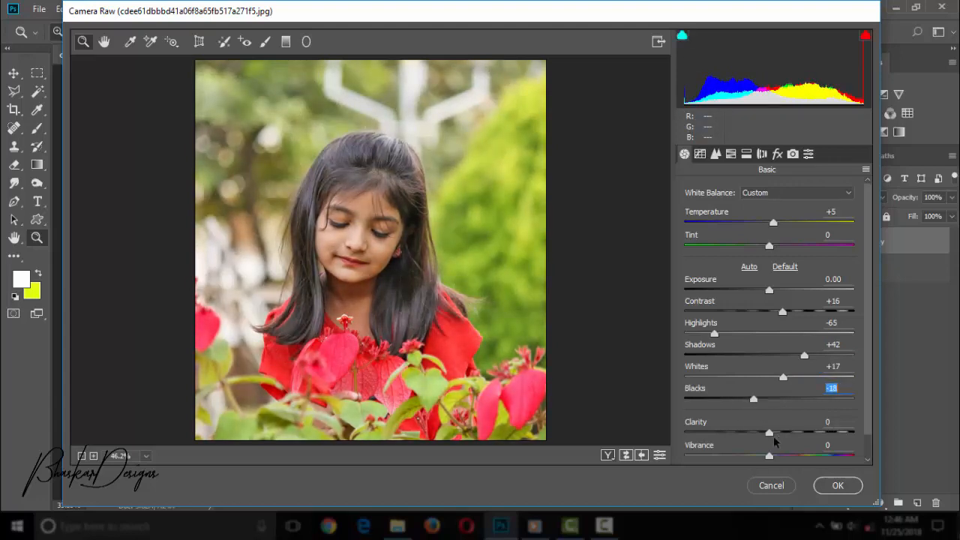
{"action": "key", "text": "Tab"}
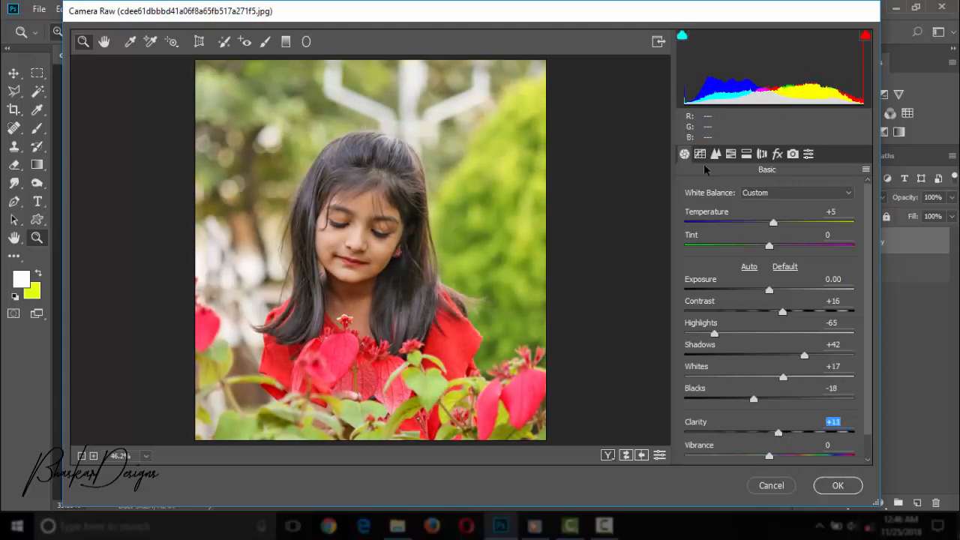
Adjust the parametric Tone Curve to Highlights -23, Lights +3, Darks +15 and Shadows -3.
{"action": "left_click", "coordinate": [700, 155]}
{"action": "left_click_drag", "start_coordinate": [867, 270], "coordinate": [867, 315]}
{"action": "left_click_drag", "start_coordinate": [769, 388], "coordinate": [768, 461]}
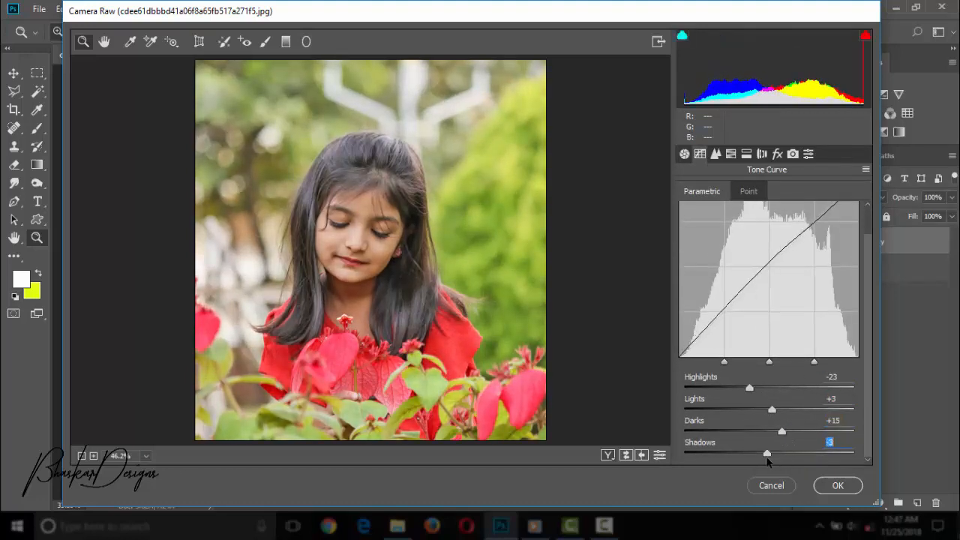
Set the sharpening Amount to 35 and raise the Luminance noise reduction slightly.
{"action": "left_click", "coordinate": [716, 154]}
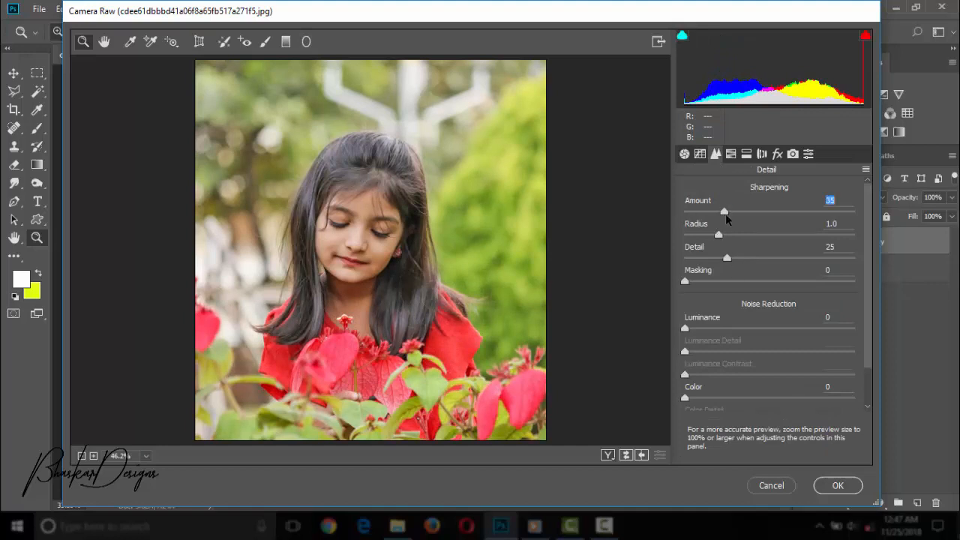
{"action": "left_click", "coordinate": [712, 330]}
Desaturate the background's greens and yellows in the HSL adjustments and set the Oranges luminance to +13.
{"action": "left_click", "coordinate": [731, 153]}
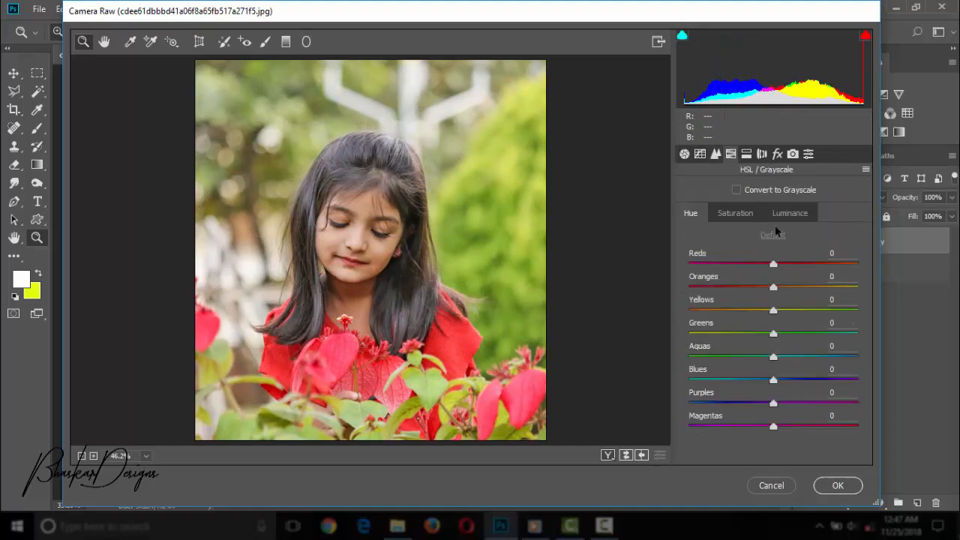
{"action": "left_click", "coordinate": [735, 213]}
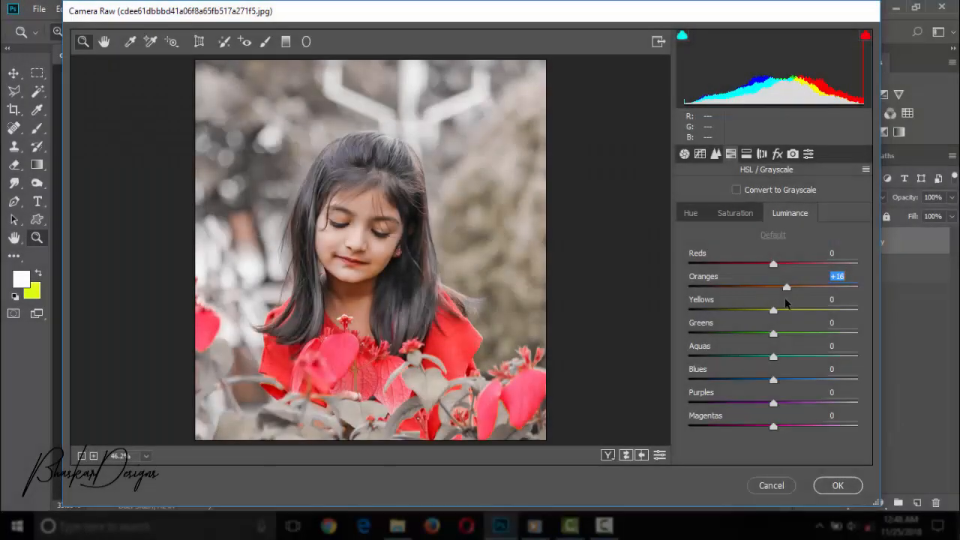
{"action": "left_click_drag", "start_coordinate": [786, 300], "coordinate": [784, 300]}
Darken the photo's edges with lens vignetting and a Post Crop Vignetting Amount of -24.
{"action": "left_click", "coordinate": [746, 154]}
{"action": "left_click", "coordinate": [761, 153]}
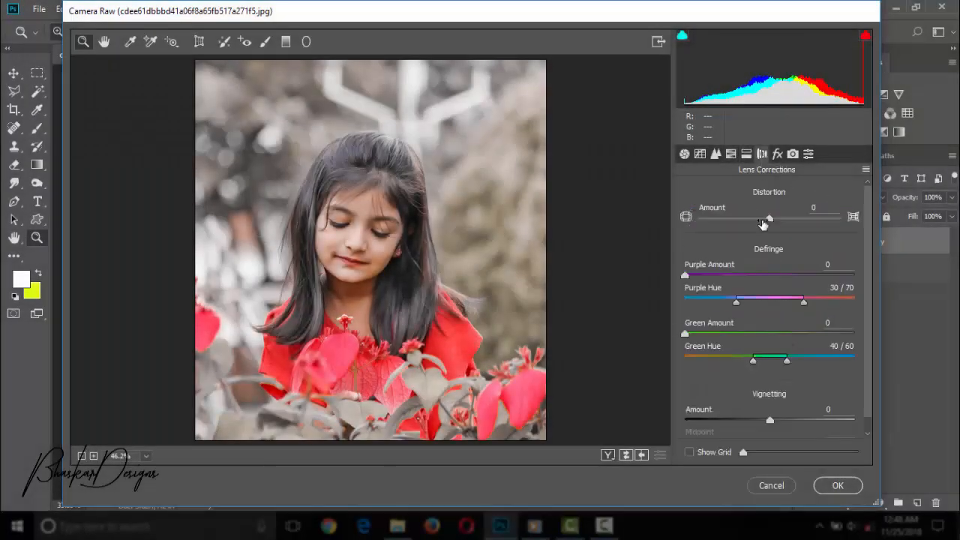
{"action": "left_click", "coordinate": [755, 420]}
{"action": "left_click", "coordinate": [778, 154]}
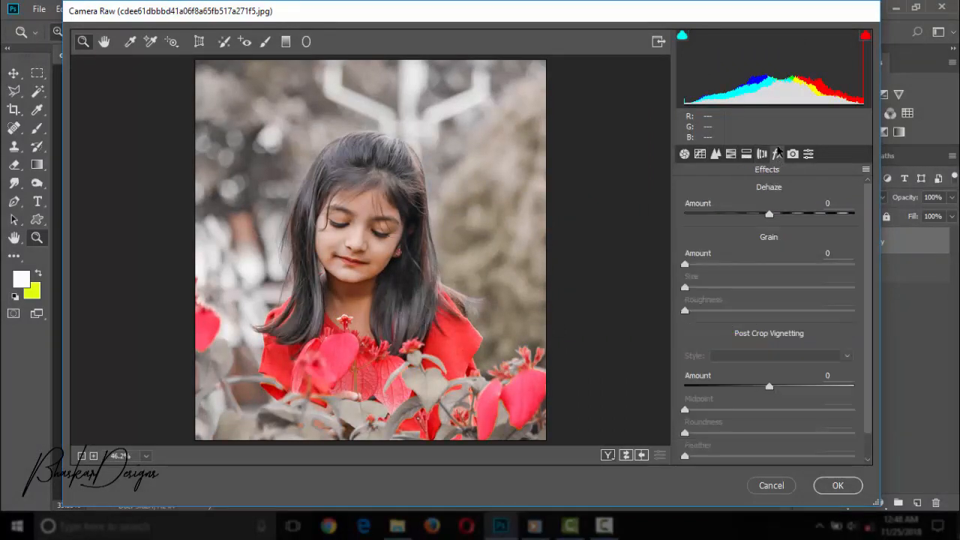
{"action": "left_click", "coordinate": [748, 387]}
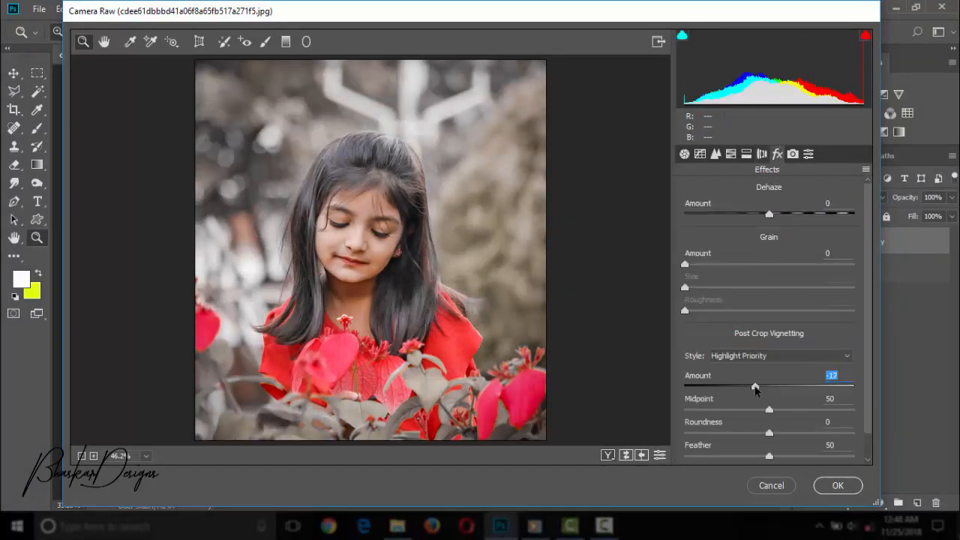
Review the remaining calibration and preset settings and apply the Camera Raw adjustments to the layer.
{"action": "left_click", "coordinate": [795, 151]}
{"action": "left_click", "coordinate": [808, 153]}
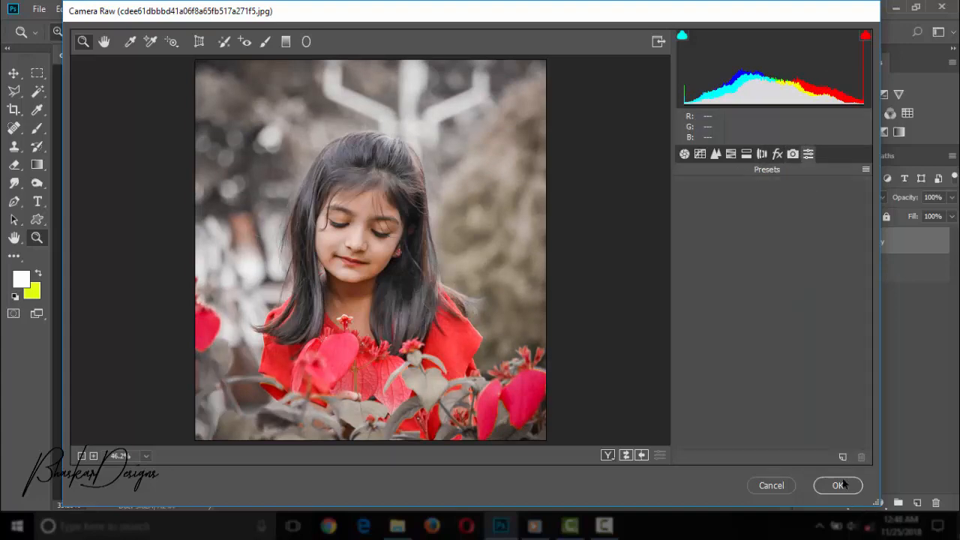
{"action": "left_click", "coordinate": [837, 485]}
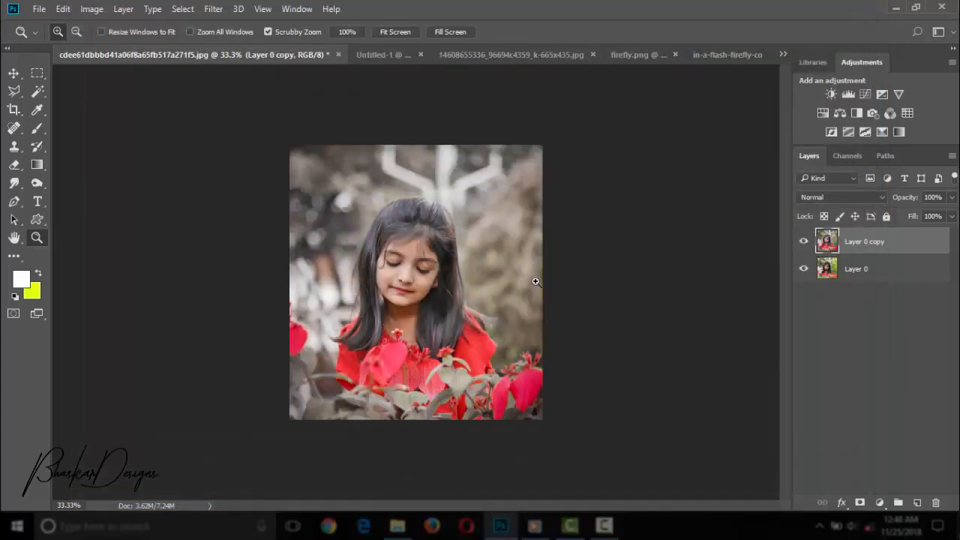
Compare the photo before and after grading by hiding Layer 0 copy and showing it again.
{"action": "key", "text": "ctrl+plus"}
{"action": "key", "text": "ctrl+plus"}
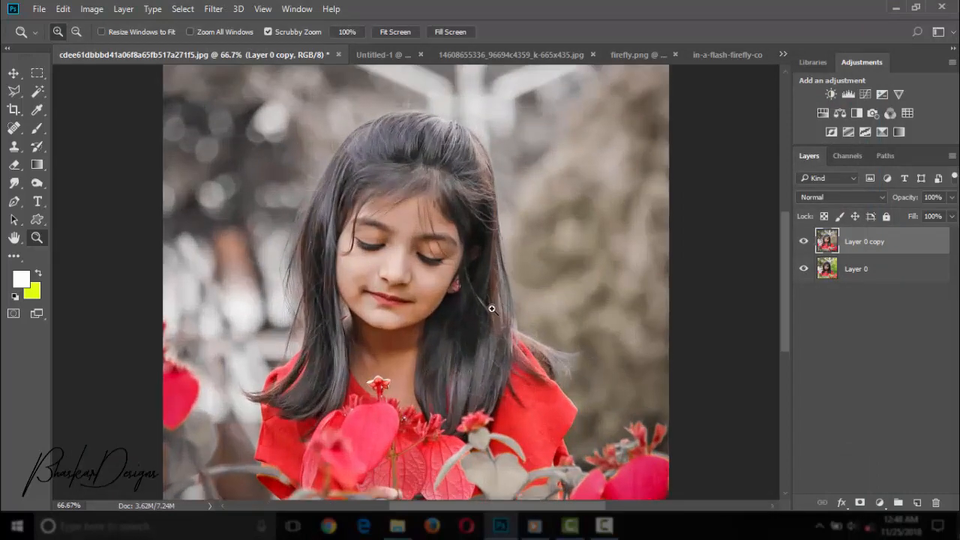
{"action": "key", "text": "ctrl+minus"}
{"action": "left_click", "coordinate": [804, 241]}
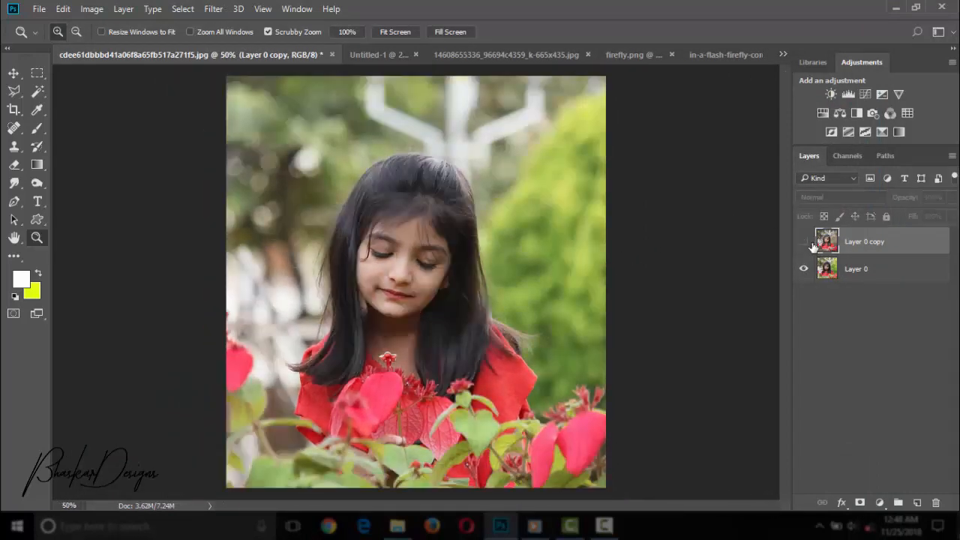
{"action": "left_click", "coordinate": [804, 241]}
Merge the graded copy down into Layer 0 and duplicate the merged layer.
{"action": "right_click", "coordinate": [890, 237]}
{"action": "left_click", "coordinate": [643, 476]}
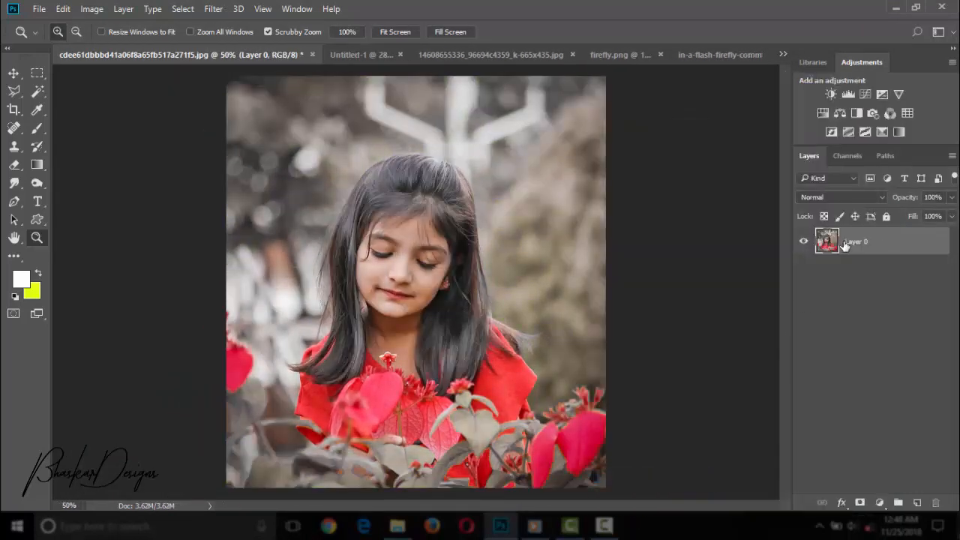
{"action": "key", "text": "ctrl+j"}
{"action": "left_click_drag", "start_coordinate": [619, 259], "coordinate": [523, 263]}
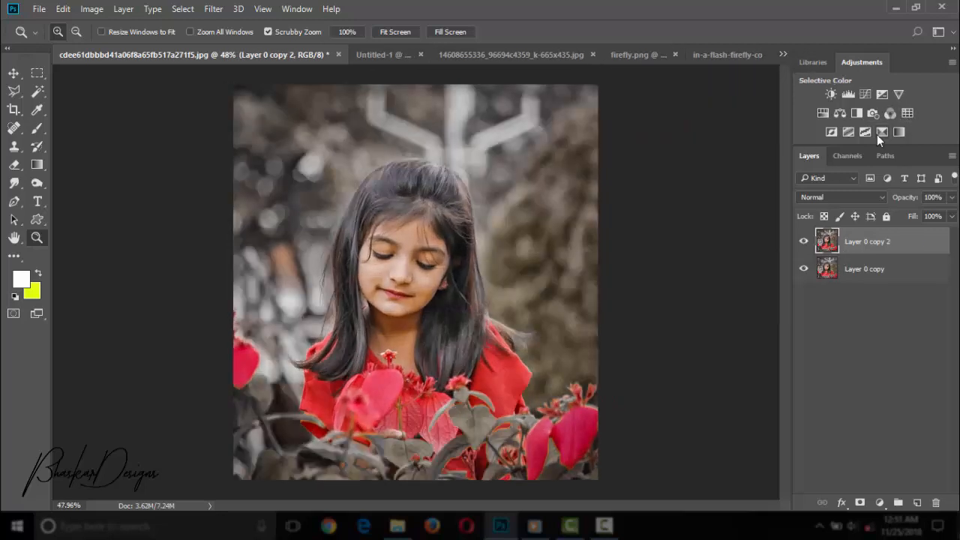
Add a Selective Color adjustment with Black at +11% for the Blacks and merge it into Layer 0 copy 2.
{"action": "left_click", "coordinate": [898, 132]}
{"action": "left_click", "coordinate": [672, 147]}
{"action": "left_click", "coordinate": [677, 251]}
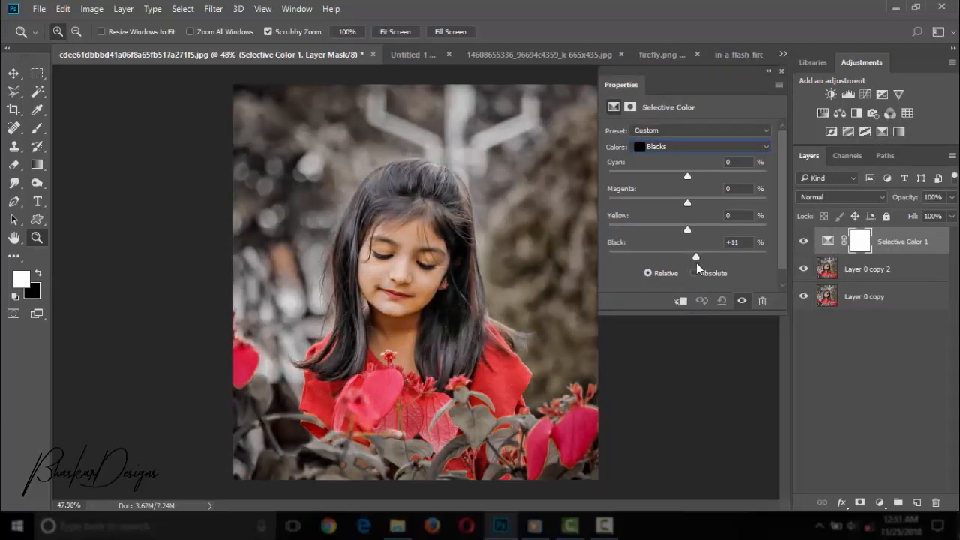
{"action": "left_click", "coordinate": [781, 71]}
{"action": "right_click", "coordinate": [904, 241]}
{"action": "left_click", "coordinate": [645, 473]}
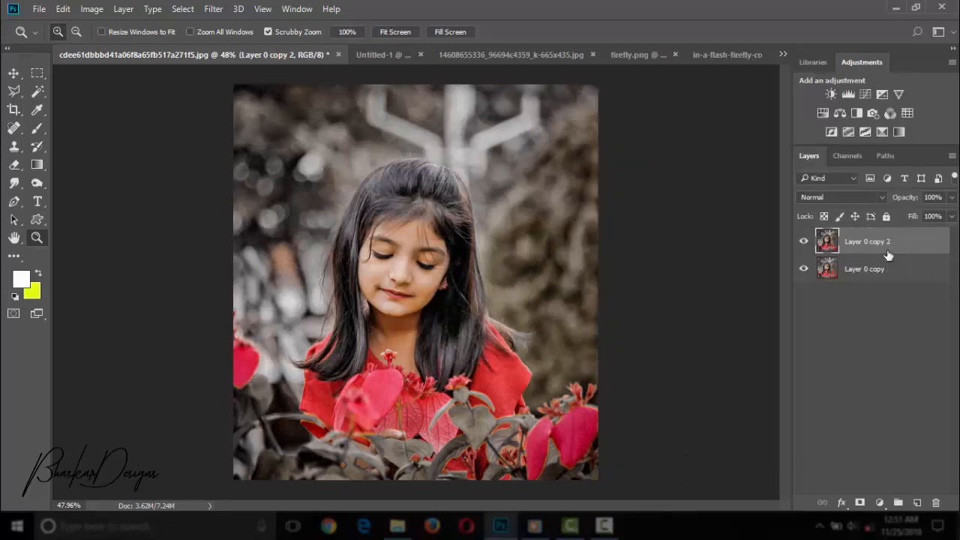
Merge the two photo layers into one and duplicate the result.
{"action": "scroll", "coordinate": [464, 337], "scroll_direction": "down", "scroll_amount": 5}
{"action": "scroll", "coordinate": [470, 336], "scroll_direction": "up", "scroll_amount": 1}
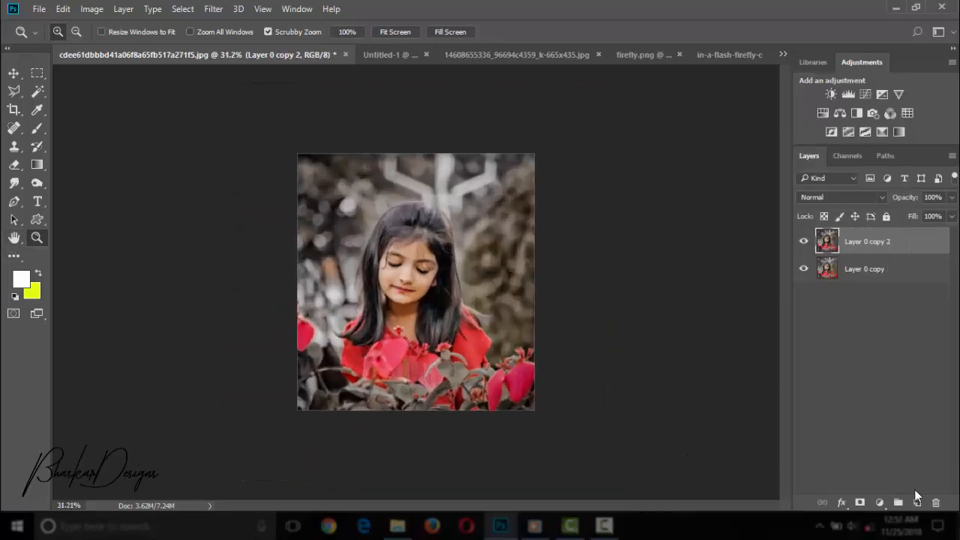
{"action": "scroll", "coordinate": [480, 311], "scroll_direction": "up", "scroll_amount": 2}
{"action": "right_click", "coordinate": [838, 272]}
{"action": "left_click", "coordinate": [653, 490]}
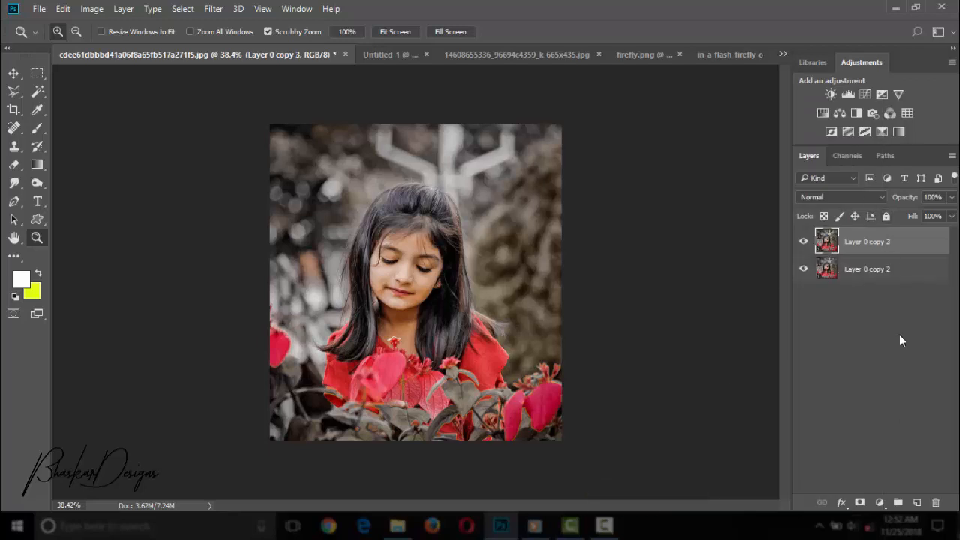
Add an Exposure adjustment layer with Exposure -1.63, Offset +0.0022 and Gamma Correction 1.02.
{"action": "left_click", "coordinate": [880, 503]}
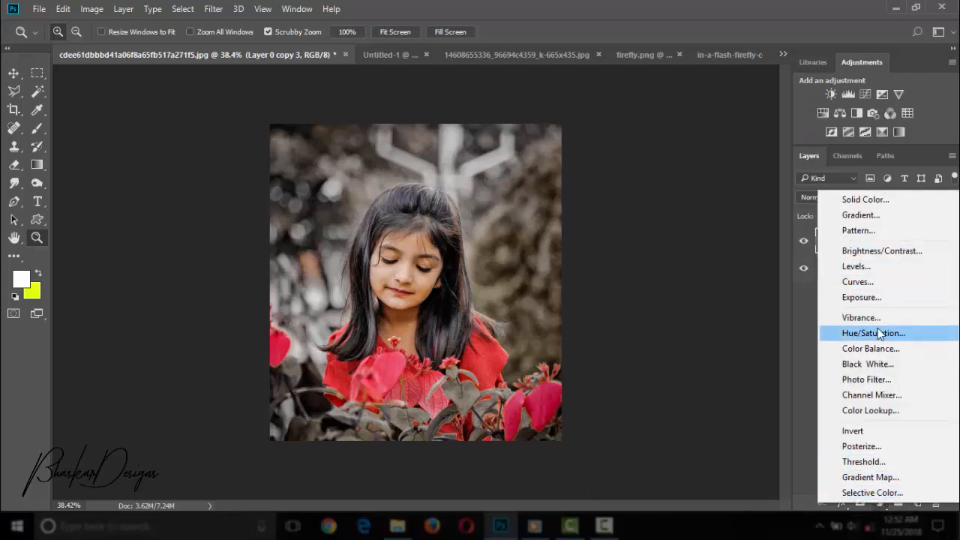
{"action": "left_click", "coordinate": [861, 297]}
{"action": "left_click_drag", "start_coordinate": [687, 165], "coordinate": [666, 165]}
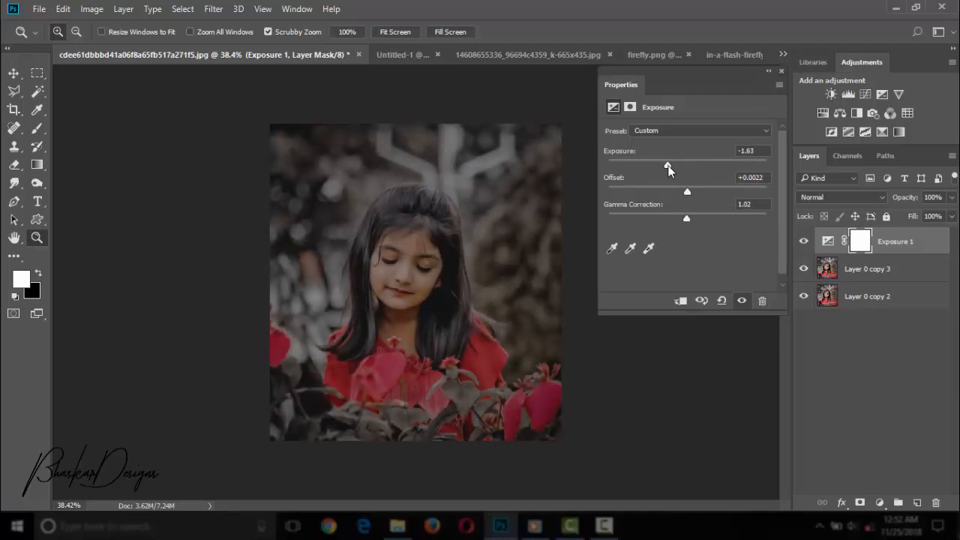
{"action": "left_click", "coordinate": [780, 72]}
{"action": "right_click", "coordinate": [897, 248]}
{"action": "key", "text": "Escape"}
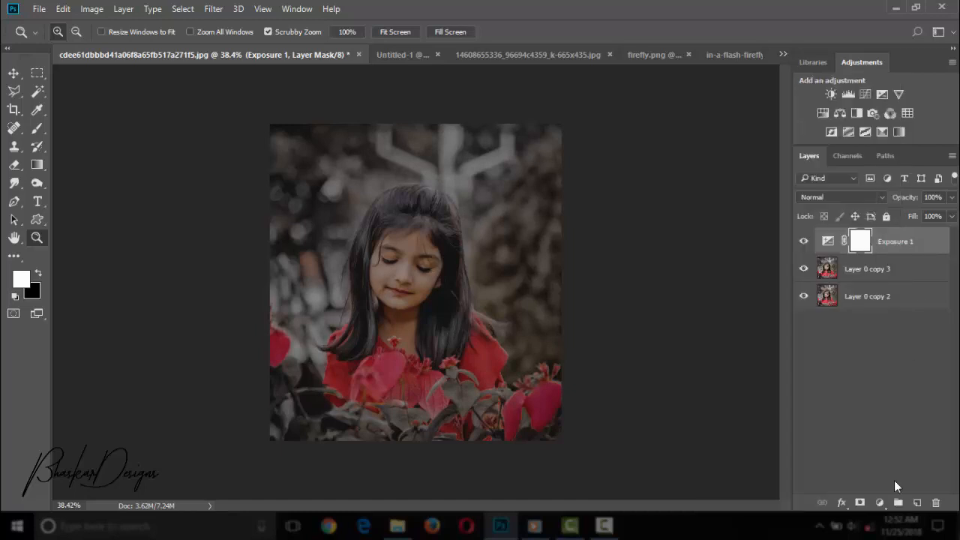
{"action": "left_click", "coordinate": [916, 502]}
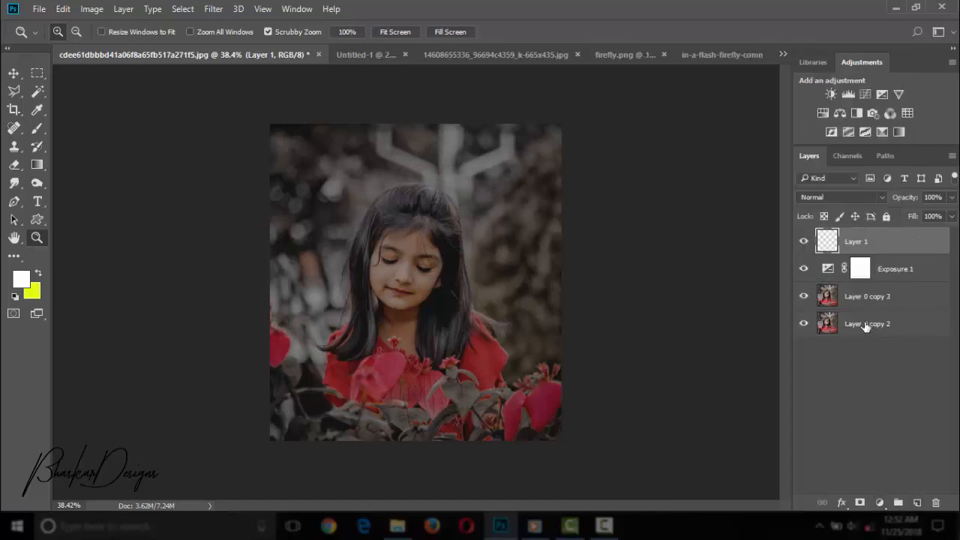
{"action": "key", "text": "Delete"}
{"action": "left_click", "coordinate": [859, 502]}
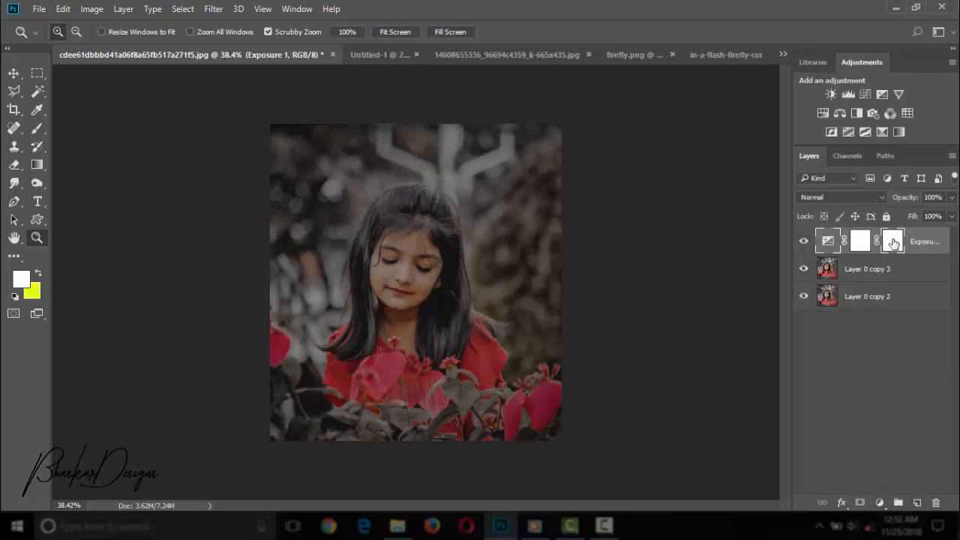
Draw linear gradients on the Exposure 1 layer mask from the photo's lower corners towards the girl to mask out the darkening.
{"action": "left_click", "coordinate": [37, 164]}
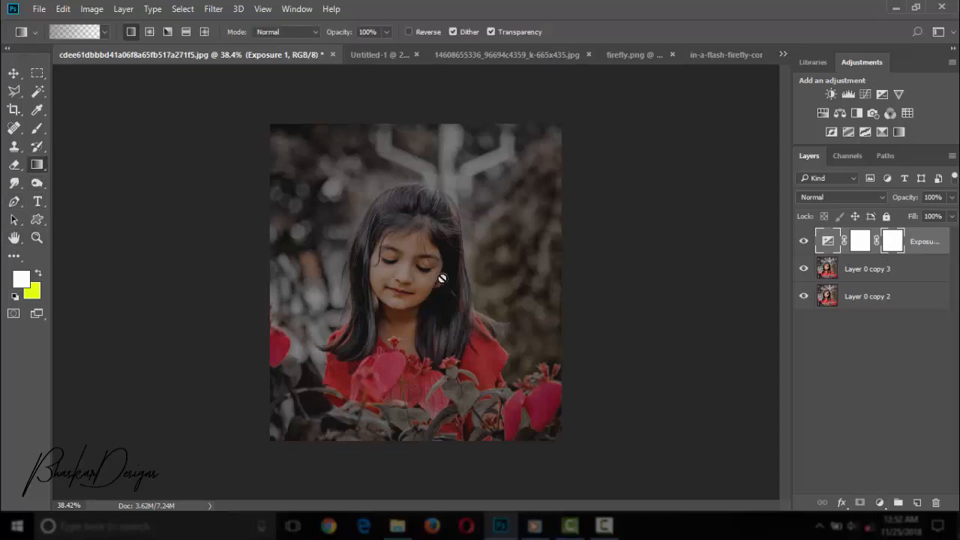
{"action": "left_click", "coordinate": [866, 243]}
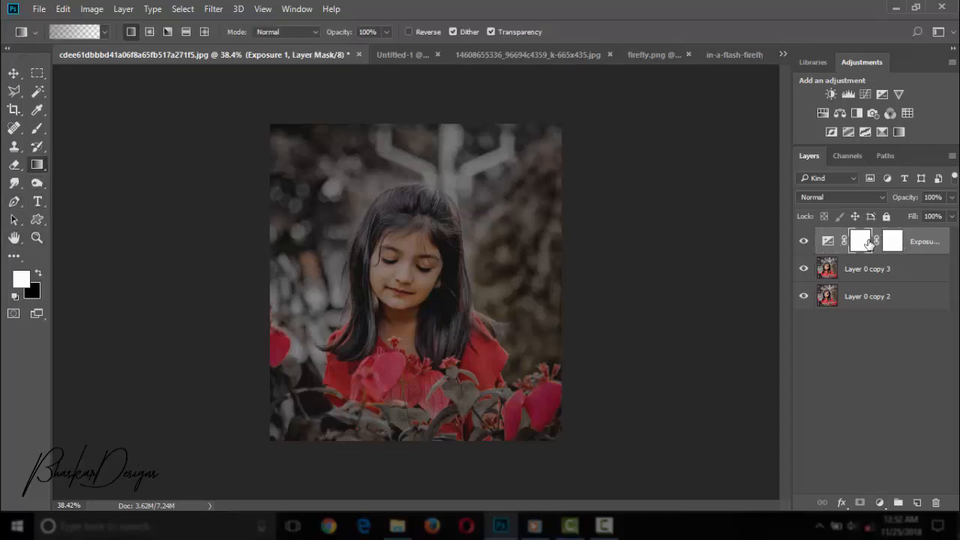
{"action": "left_click_drag", "start_coordinate": [551, 428], "coordinate": [446, 300]}
{"action": "left_click_drag", "start_coordinate": [281, 408], "coordinate": [397, 277]}
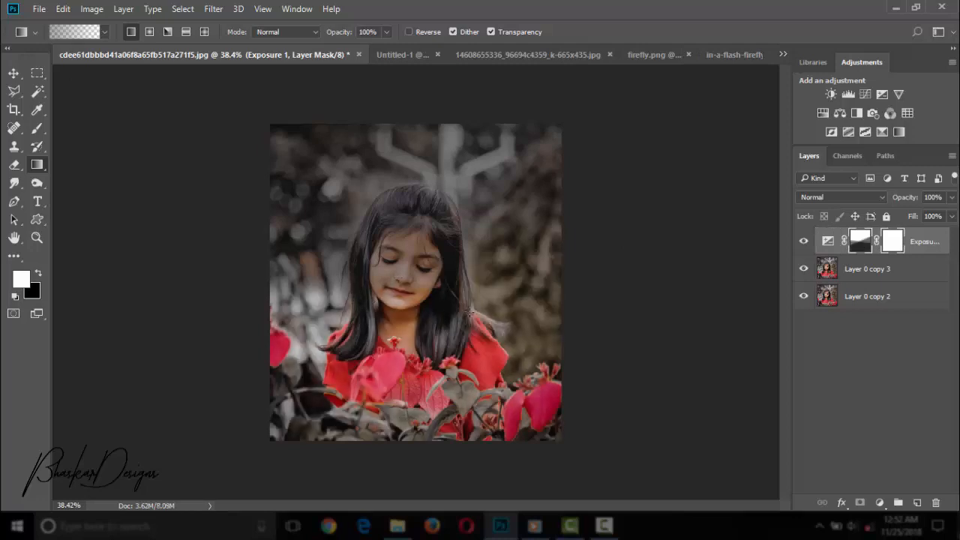
Refine the Exposure 1 mask with short linear gradients over the girl's face, keeping the darkening in the upper part.
{"action": "key", "text": "ctrl+plus"}
{"action": "key", "text": "ctrl+plus"}
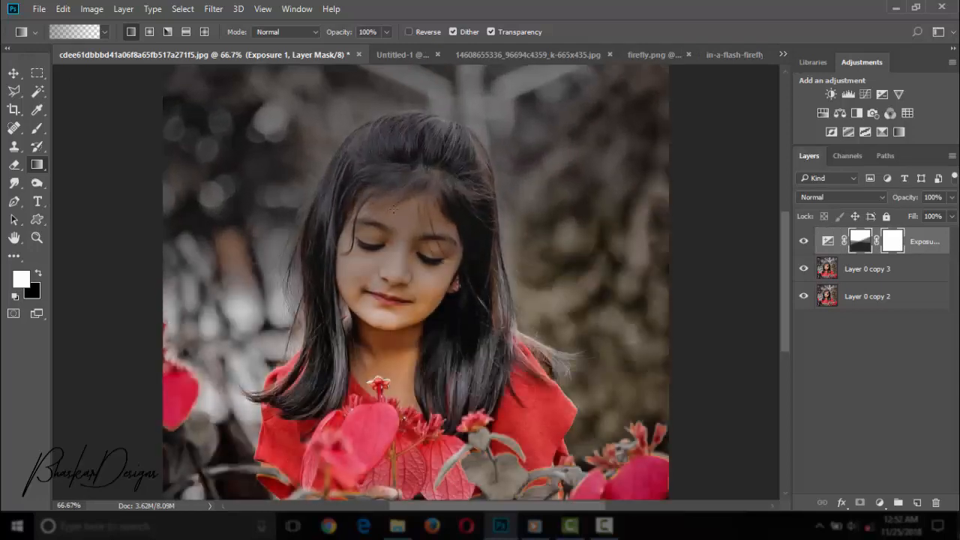
{"action": "left_click_drag", "start_coordinate": [393, 211], "coordinate": [409, 255]}
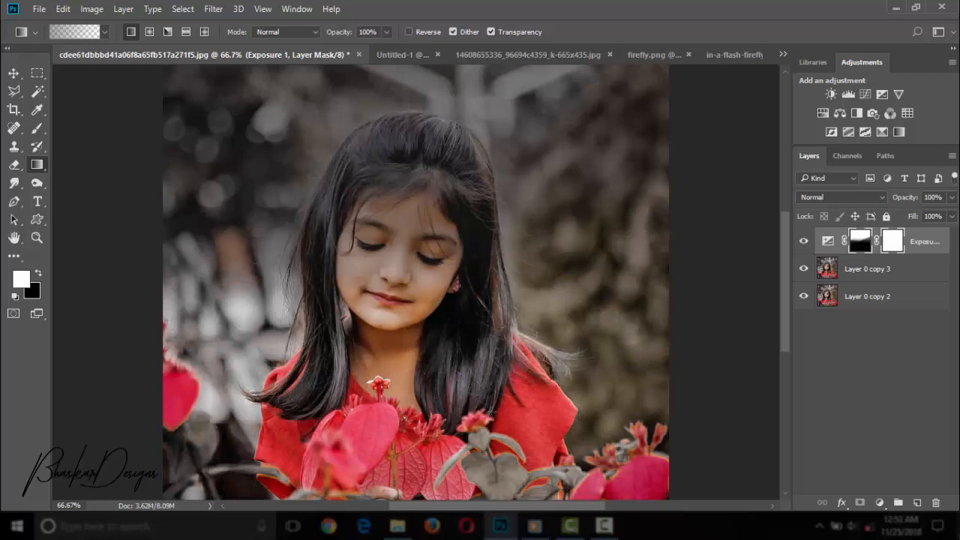
{"action": "key", "text": "ctrl+minus"}
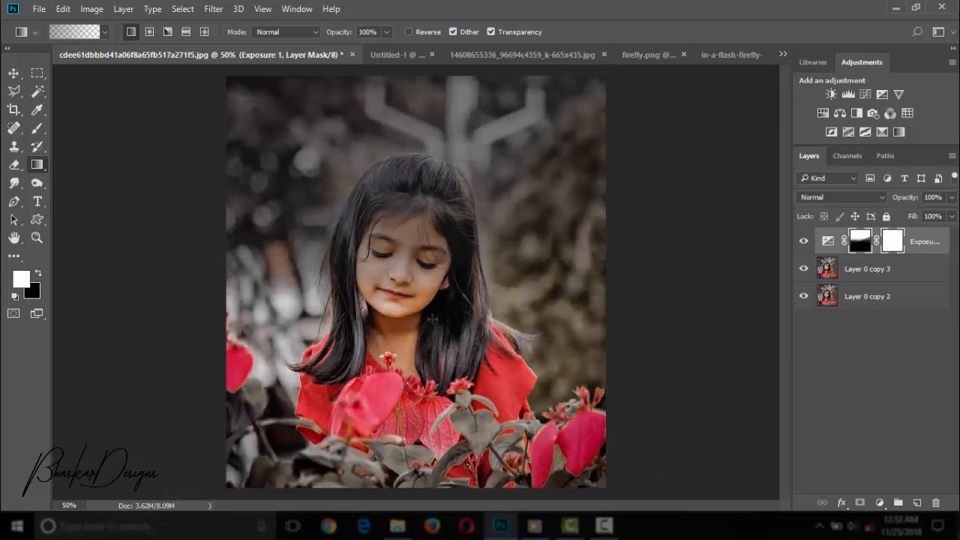
{"action": "left_click_drag", "start_coordinate": [412, 323], "coordinate": [411, 324]}
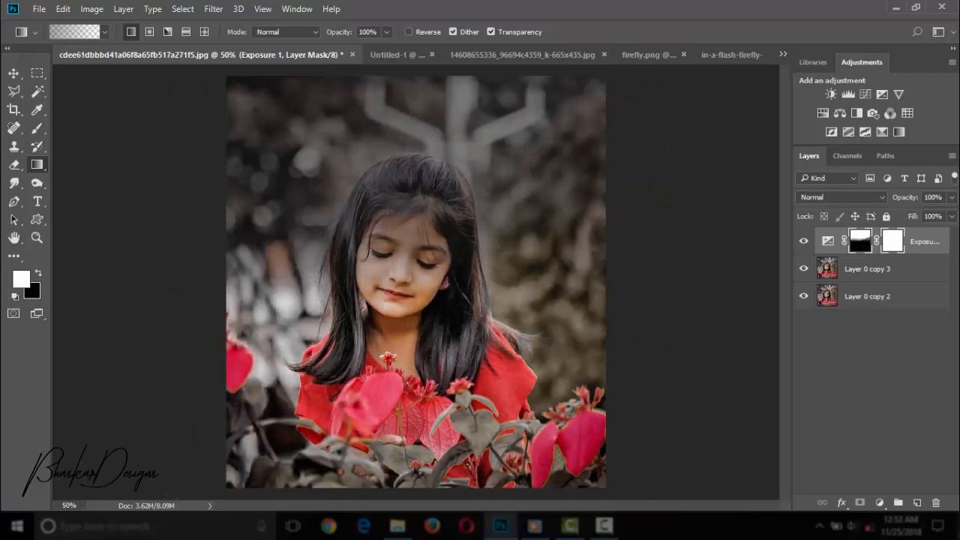
Delete the vector mask from the Exposure 1 layer.
{"action": "right_click", "coordinate": [891, 246]}
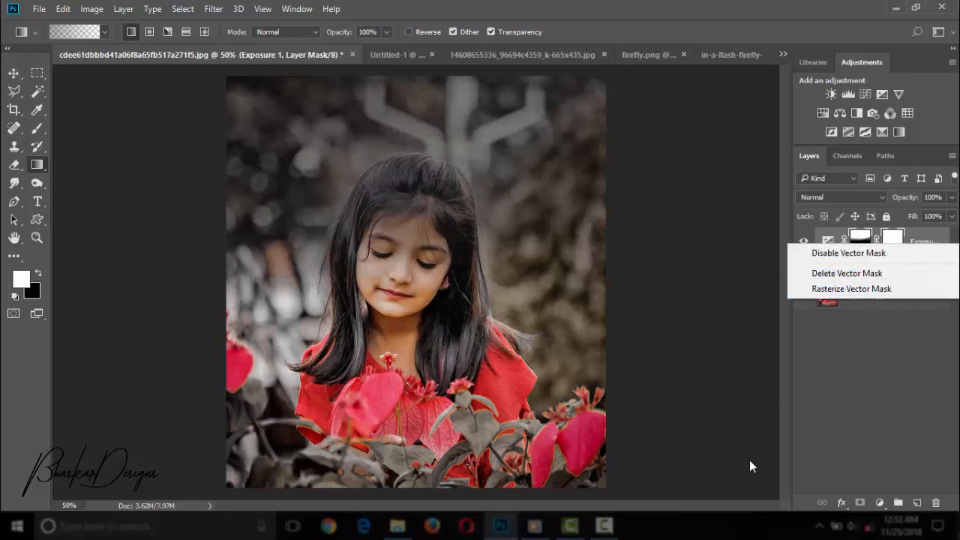
{"action": "left_click", "coordinate": [846, 271]}
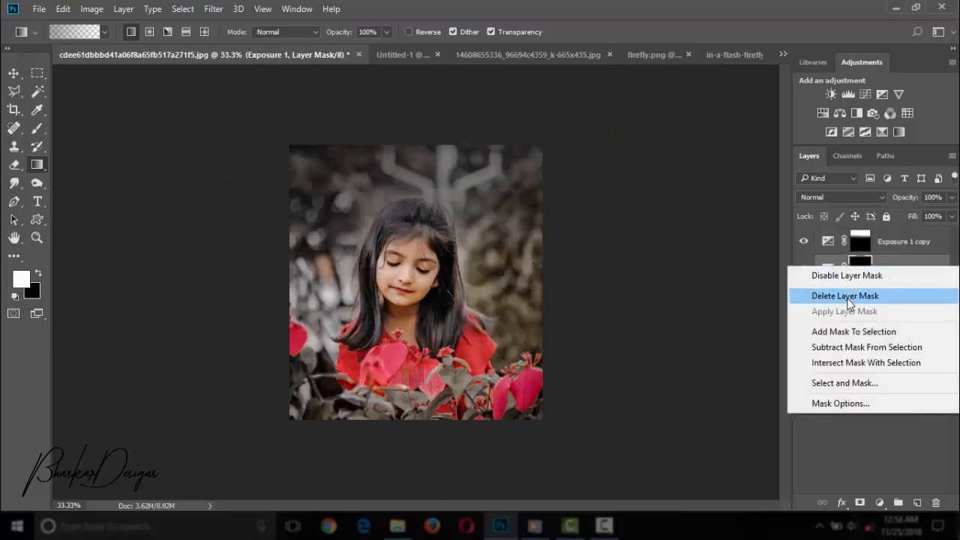
Duplicate the Exposure 1 layer and remove the layer mask from the original.
{"action": "left_click", "coordinate": [847, 298]}
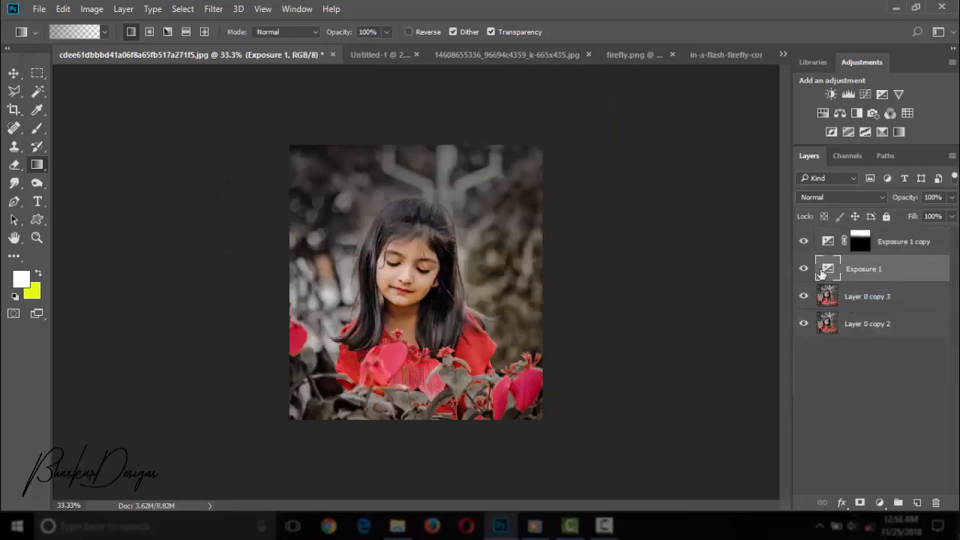
Add a layer mask to the Exposure 1 layer and invert it to black.
{"action": "left_click", "coordinate": [860, 502]}
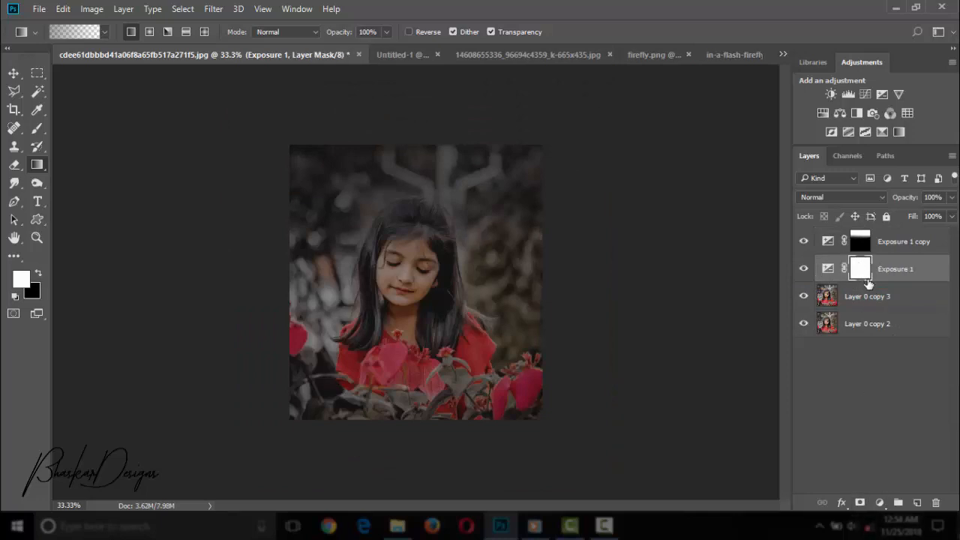
{"action": "key", "text": "ctrl+j"}
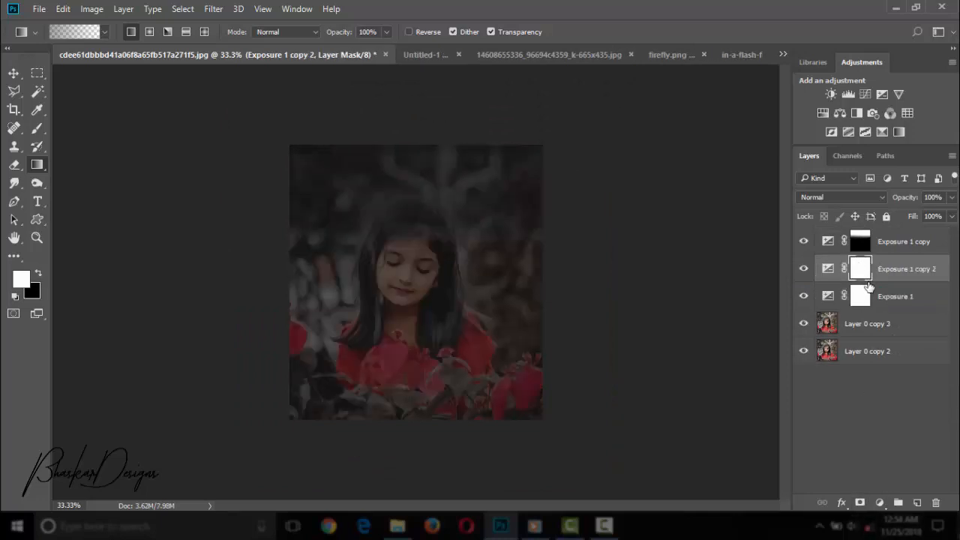
{"action": "key", "text": "ctrl+z"}
{"action": "key", "text": "ctrl+i"}
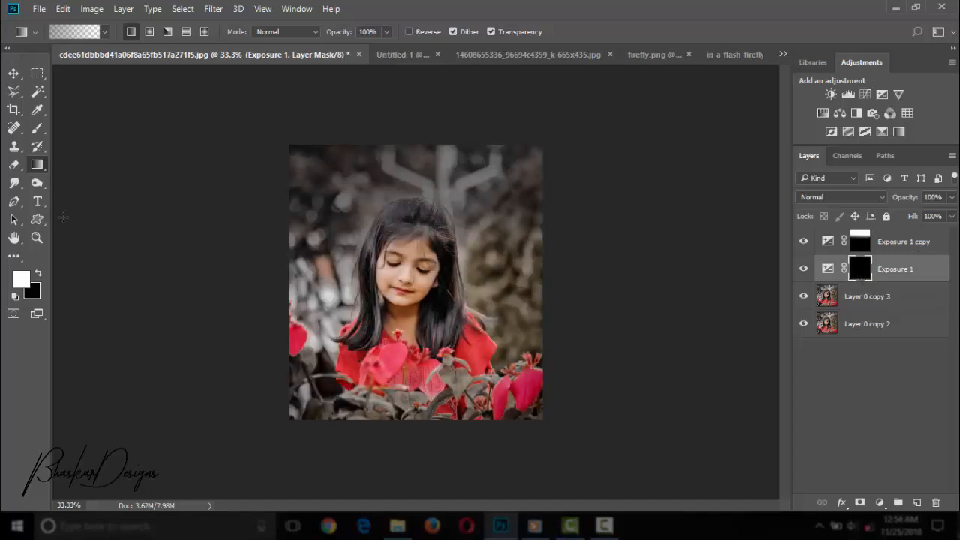
Paint white on the Exposure 1 mask along the photo's lower edge with a soft 1400 px brush to darken the flowers.
{"action": "left_click", "coordinate": [38, 128]}
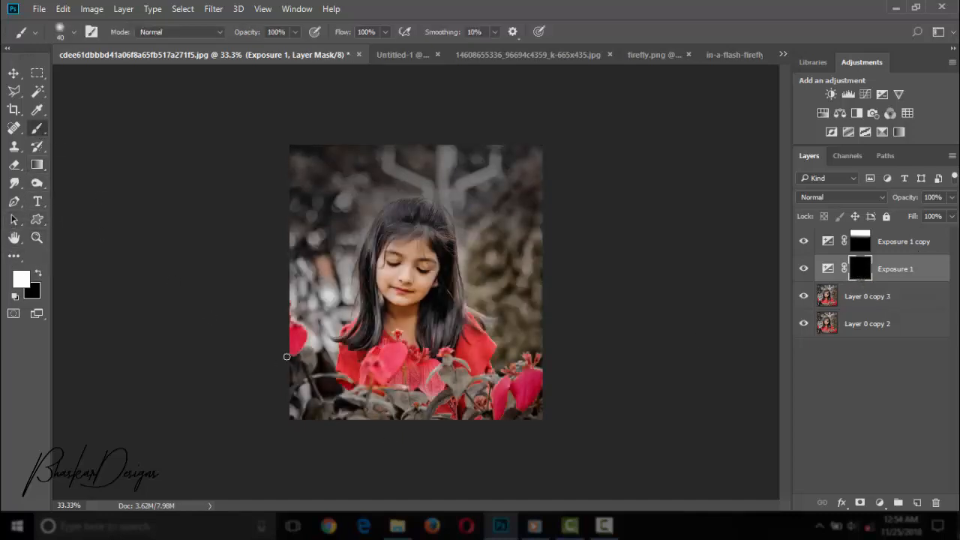
{"action": "key", "text": "bracketright"}
{"action": "key", "text": "bracketright"}
{"action": "key", "text": "bracketright"}
{"action": "key", "text": "bracketright"}
{"action": "key", "text": "bracketright"}
{"action": "key", "text": "bracketright"}
{"action": "key", "text": "bracketright"}
{"action": "key", "text": "bracketright"}
{"action": "key", "text": "bracketright"}
{"action": "key", "text": "bracketright"}
{"action": "key", "text": "bracketright"}
{"action": "key", "text": "bracketright"}
{"action": "key", "text": "bracketright"}
{"action": "key", "text": "bracketright"}
{"action": "key", "text": "bracketright"}
{"action": "key", "text": "bracketright"}
{"action": "key", "text": "bracketright"}
{"action": "key", "text": "bracketright"}
{"action": "key", "text": "bracketright"}
{"action": "key", "text": "bracketright"}
{"action": "left_click", "coordinate": [363, 418]}
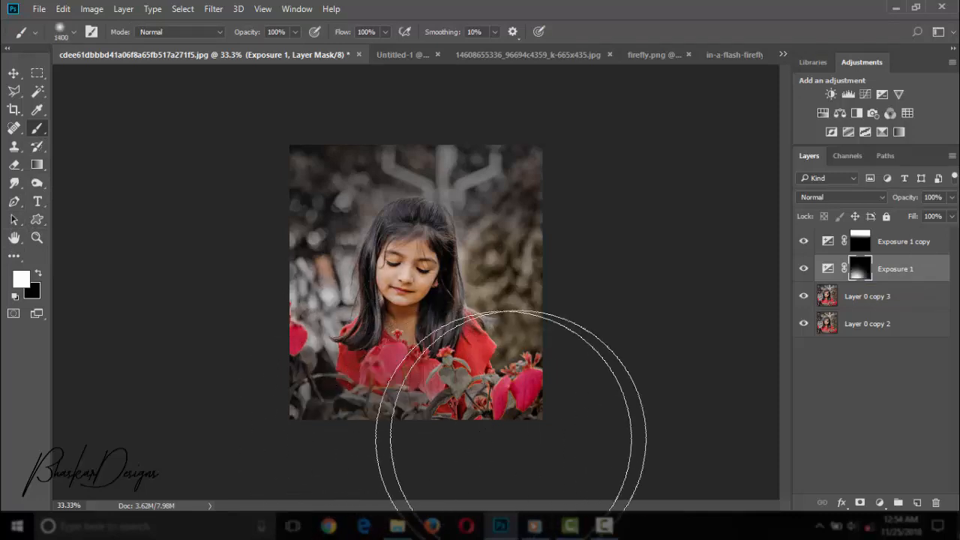
{"action": "left_click", "coordinate": [515, 420]}
Paint white on the Exposure 1 mask at both sides and above the girl's head with a smaller 600 px brush.
{"action": "key", "text": "bracketleft"}
{"action": "key", "text": "bracketleft"}
{"action": "key", "text": "bracketleft"}
{"action": "key", "text": "bracketleft"}
{"action": "key", "text": "bracketleft"}
{"action": "key", "text": "bracketleft"}
{"action": "key", "text": "bracketleft"}
{"action": "key", "text": "bracketleft"}
{"action": "left_click", "coordinate": [288, 327]}
{"action": "left_click", "coordinate": [516, 289]}
{"action": "left_click", "coordinate": [290, 256]}
{"action": "left_click", "coordinate": [417, 169]}
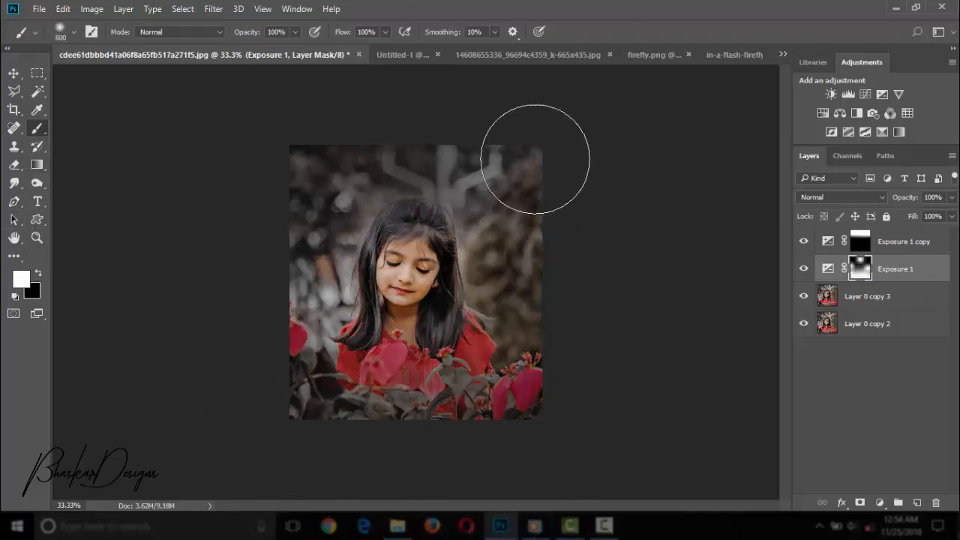
Draw linear gradients on the Exposure 1 mask from the photo's lower and upper edges towards the girl to extend the darkening.
{"action": "left_click", "coordinate": [38, 165]}
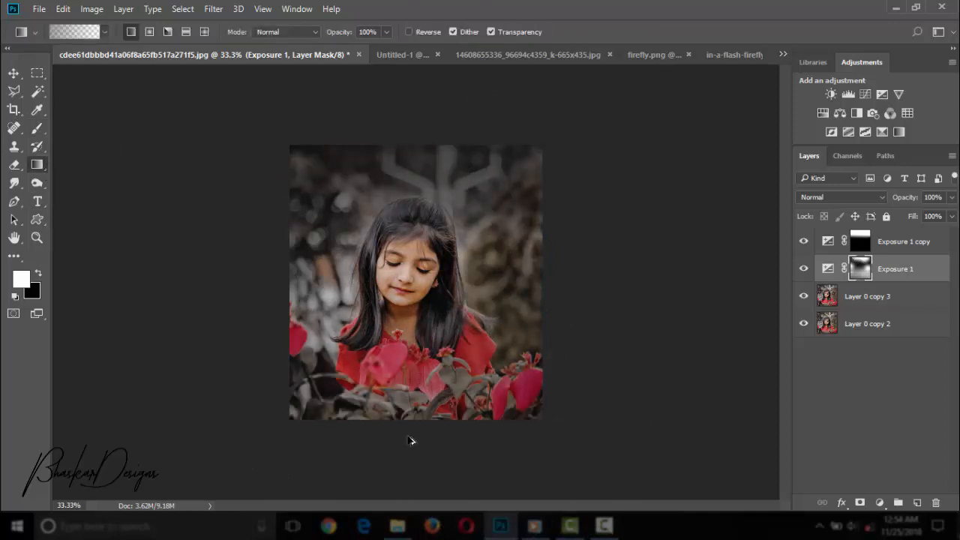
{"action": "left_click_drag", "start_coordinate": [411, 440], "coordinate": [413, 339]}
{"action": "left_click_drag", "start_coordinate": [417, 120], "coordinate": [426, 215]}
{"action": "left_click_drag", "start_coordinate": [406, 114], "coordinate": [389, 166]}
{"action": "key", "text": "b"}
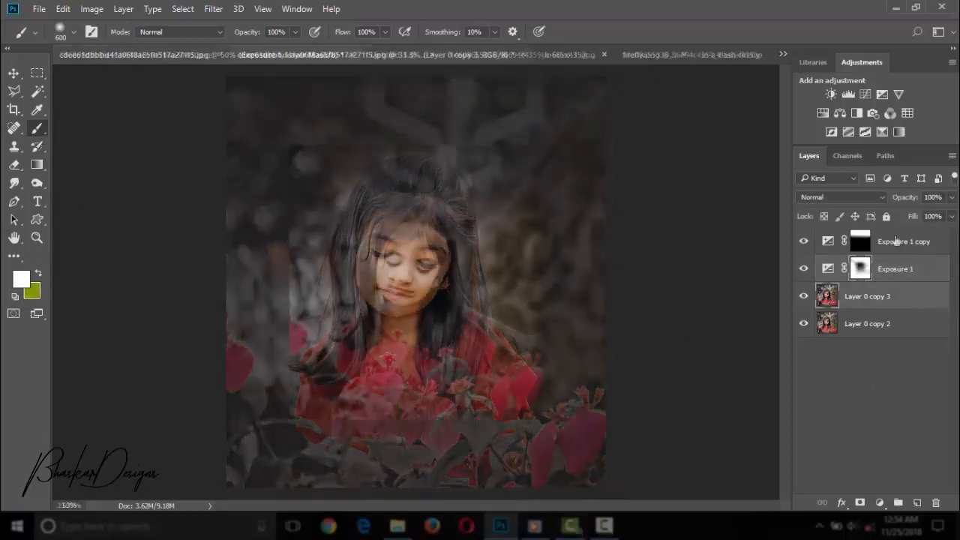
Merge Exposure 1 copy, Exposure 1 and Layer 0 copy 3 into one layer and compare it with the layer below.
{"action": "right_click", "coordinate": [849, 303]}
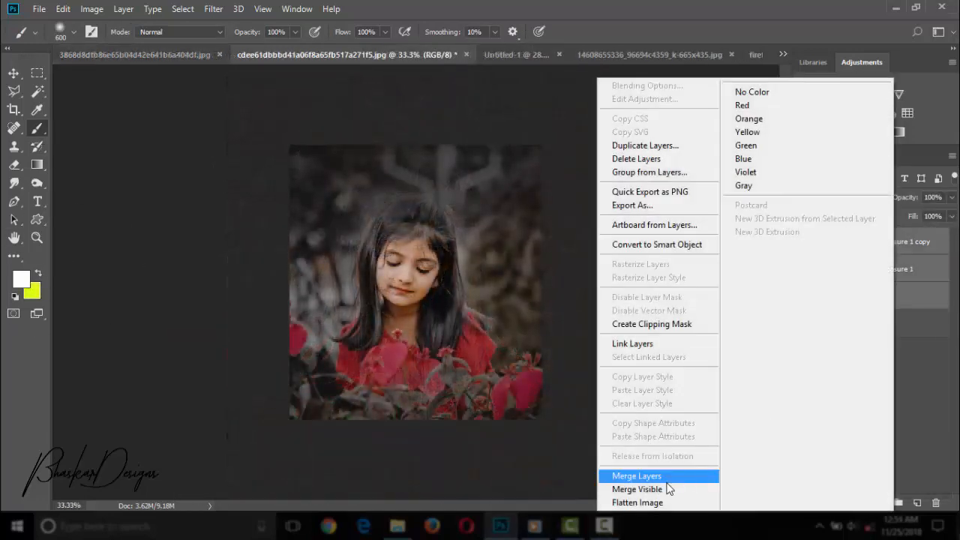
{"action": "left_click", "coordinate": [666, 489]}
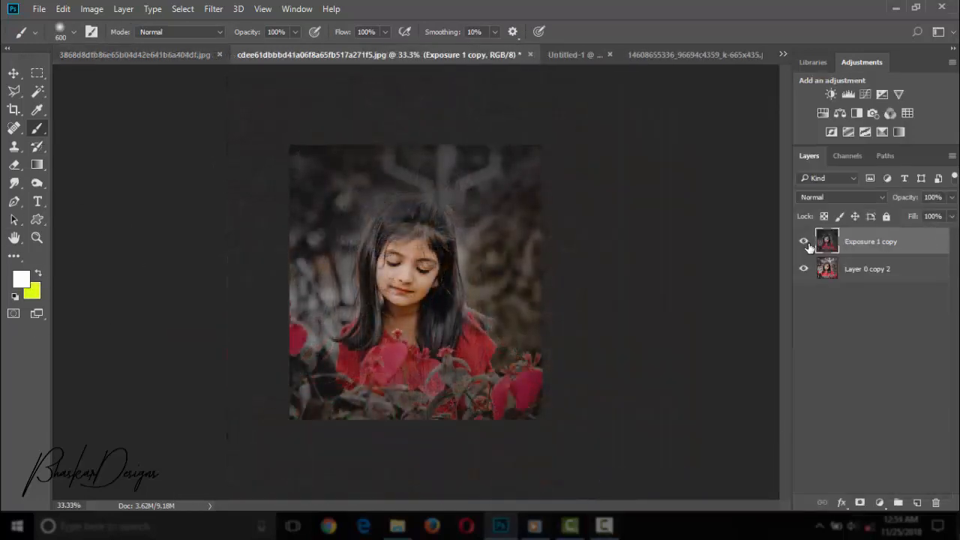
{"action": "left_click", "coordinate": [807, 245]}
{"action": "left_click", "coordinate": [806, 244]}
Add a new Exposure adjustment layer above the merged photo with Exposure set to -1.57.
{"action": "left_click", "coordinate": [37, 238]}
{"action": "left_click_drag", "start_coordinate": [391, 247], "coordinate": [535, 275]}
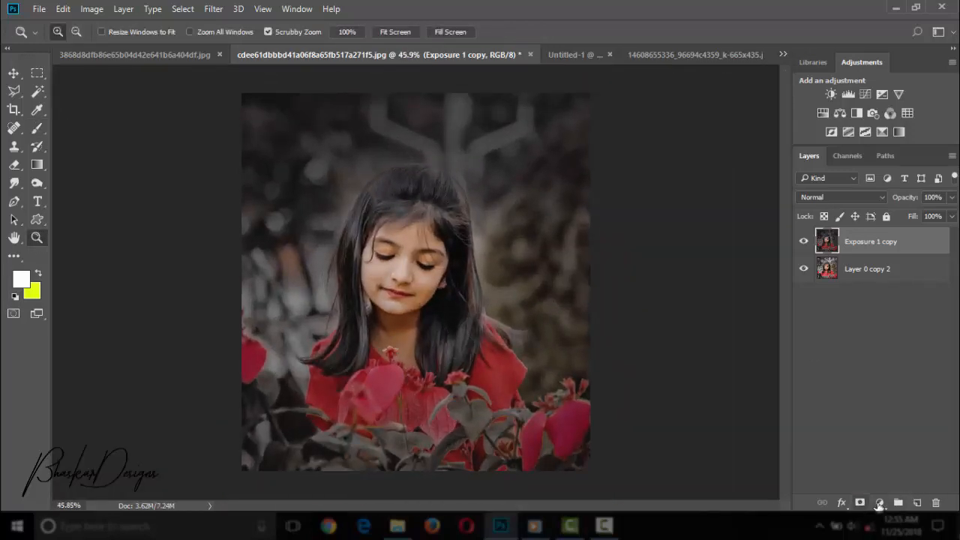
{"action": "left_click", "coordinate": [879, 504]}
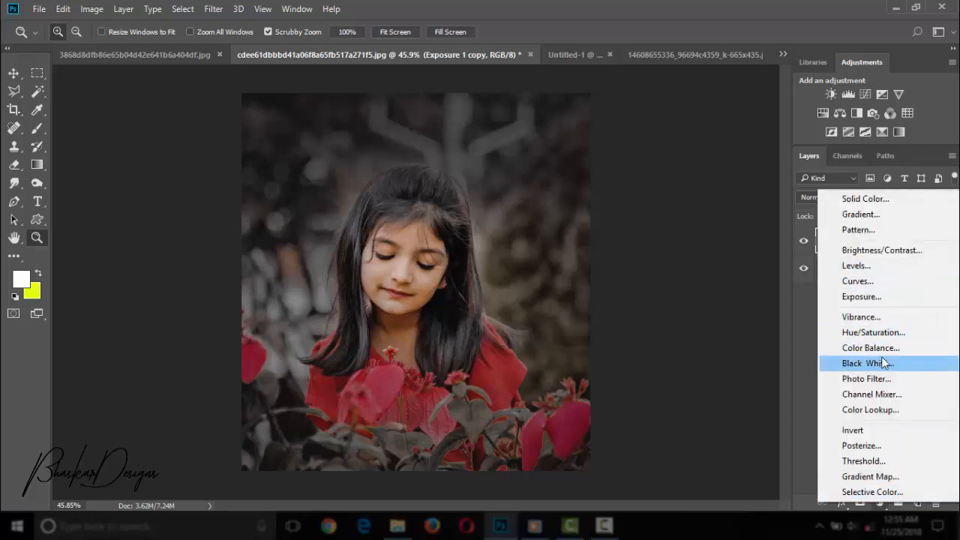
{"action": "left_click", "coordinate": [862, 296]}
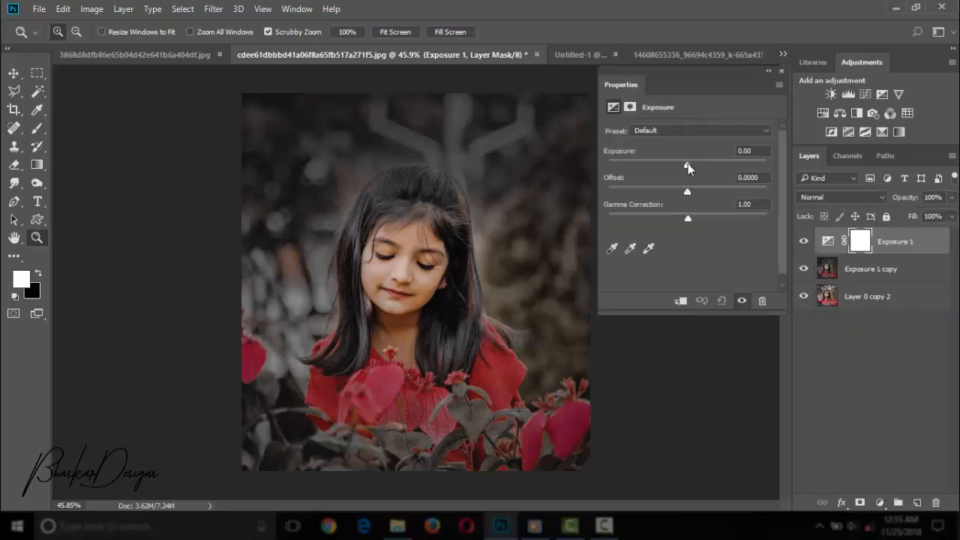
{"action": "left_click_drag", "start_coordinate": [688, 164], "coordinate": [669, 172]}
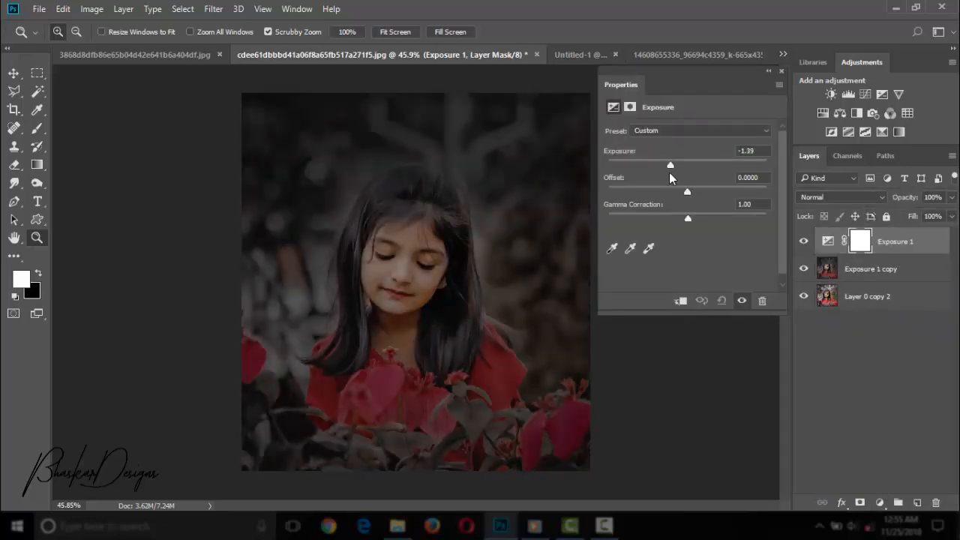
{"action": "left_click", "coordinate": [781, 72]}
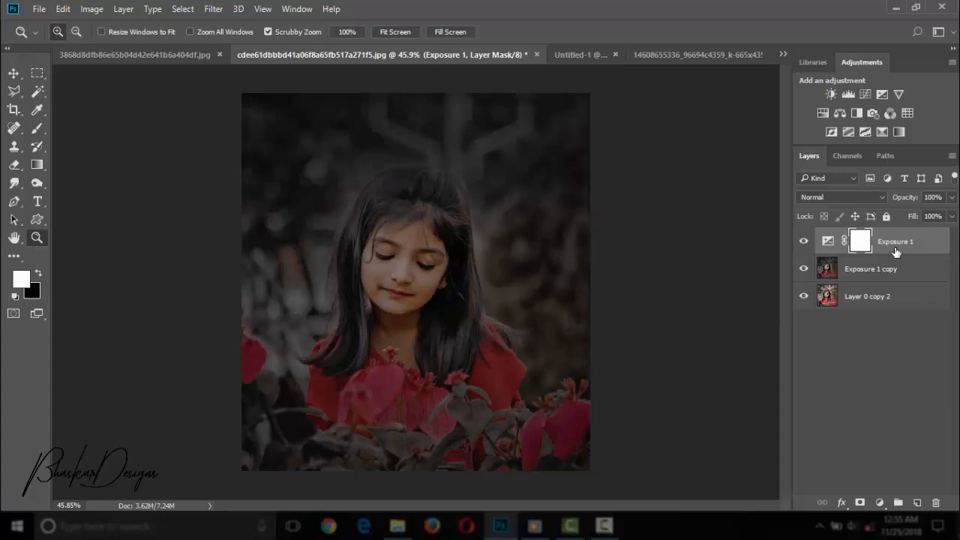
Invert the new Exposure layer's mask to black and paint white over the background on both sides of the girl.
{"action": "left_click", "coordinate": [860, 502]}
{"action": "key", "text": "ctrl+i"}
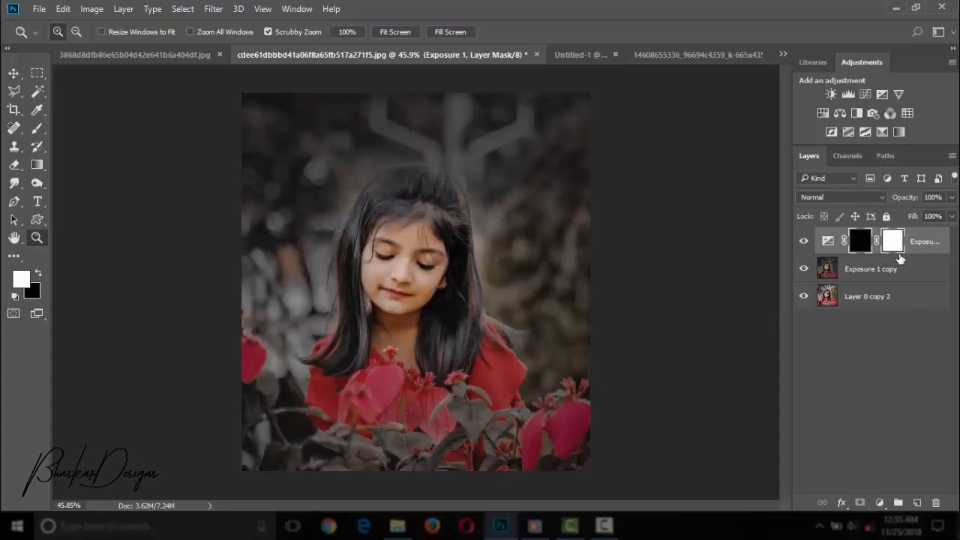
{"action": "left_click", "coordinate": [37, 128]}
{"action": "left_click_drag", "start_coordinate": [495, 225], "coordinate": [540, 257]}
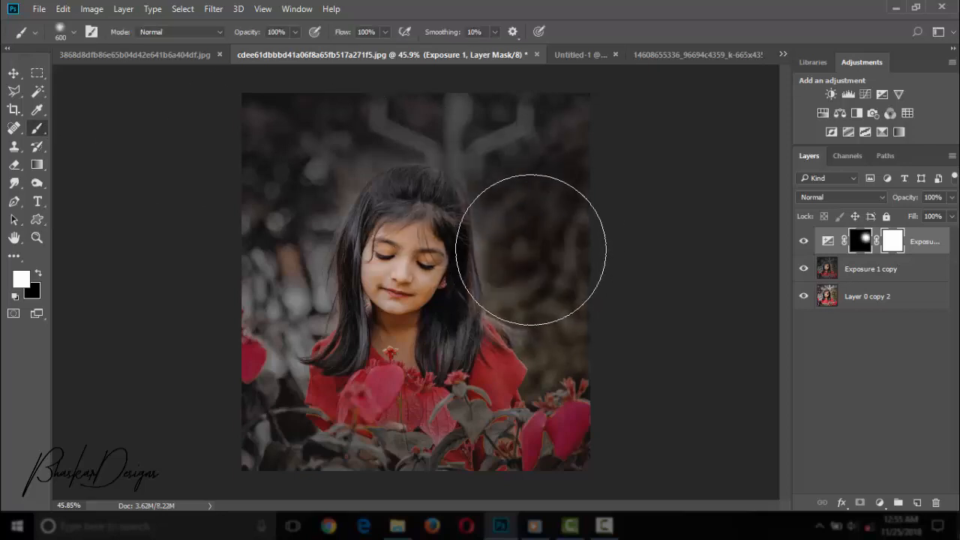
{"action": "left_click_drag", "start_coordinate": [308, 200], "coordinate": [290, 265]}
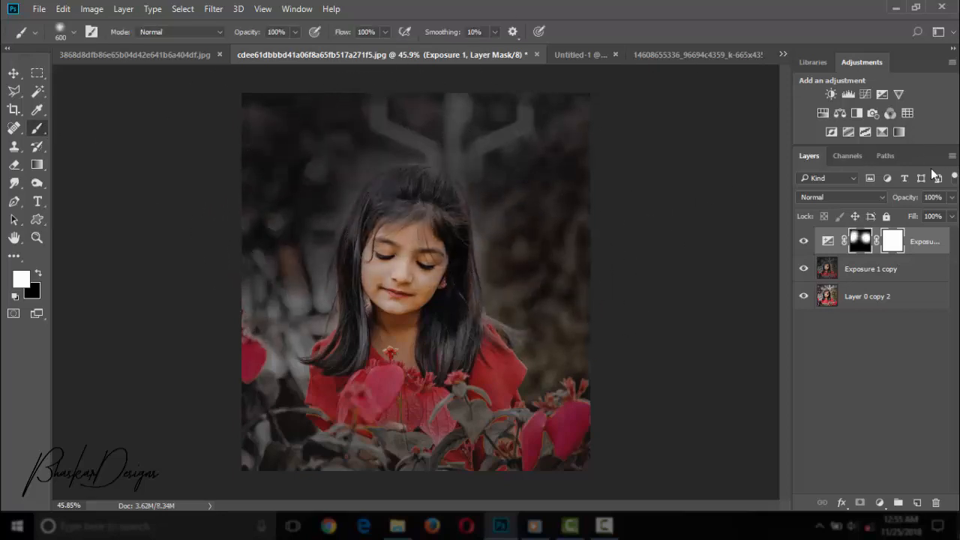
Lower the new Exposure layer's opacity and merge it with the Exposure 1 copy layer.
{"action": "left_click", "coordinate": [951, 198]}
{"action": "left_click_drag", "start_coordinate": [954, 215], "coordinate": [926, 213]}
{"action": "right_click", "coordinate": [922, 241]}
{"action": "left_click", "coordinate": [704, 477]}
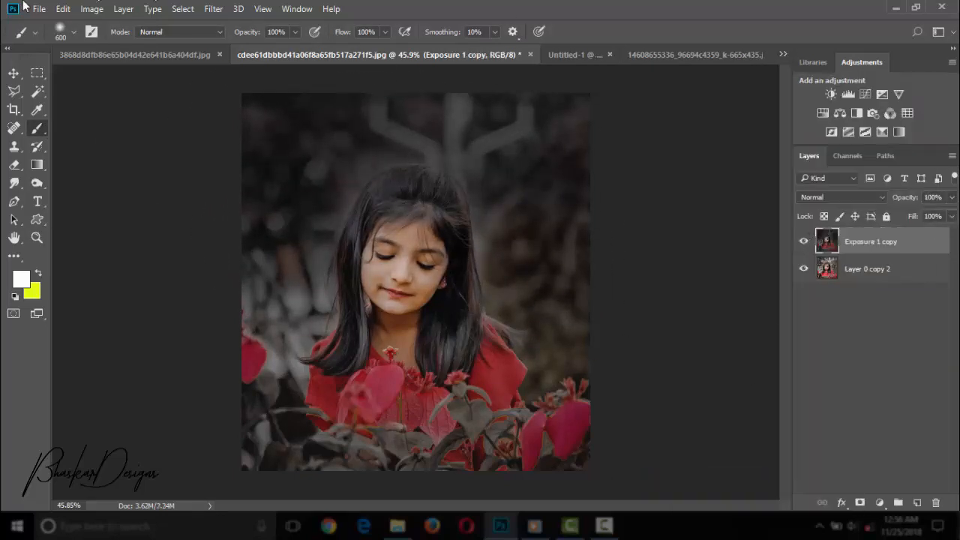
Open the Camera Raw filter on the merged layer and set the post-crop vignetting amount to -37.
{"action": "left_click", "coordinate": [213, 8]}
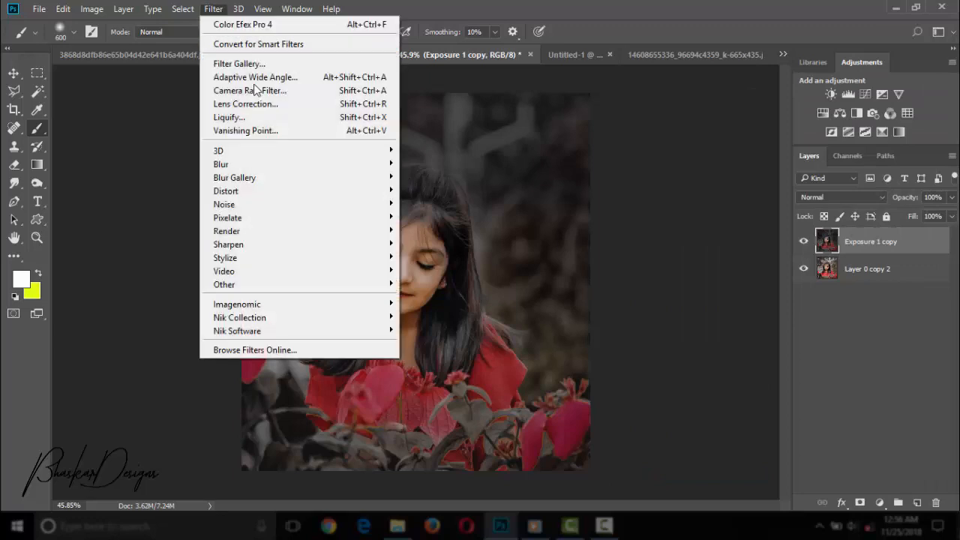
{"action": "left_click", "coordinate": [352, 90]}
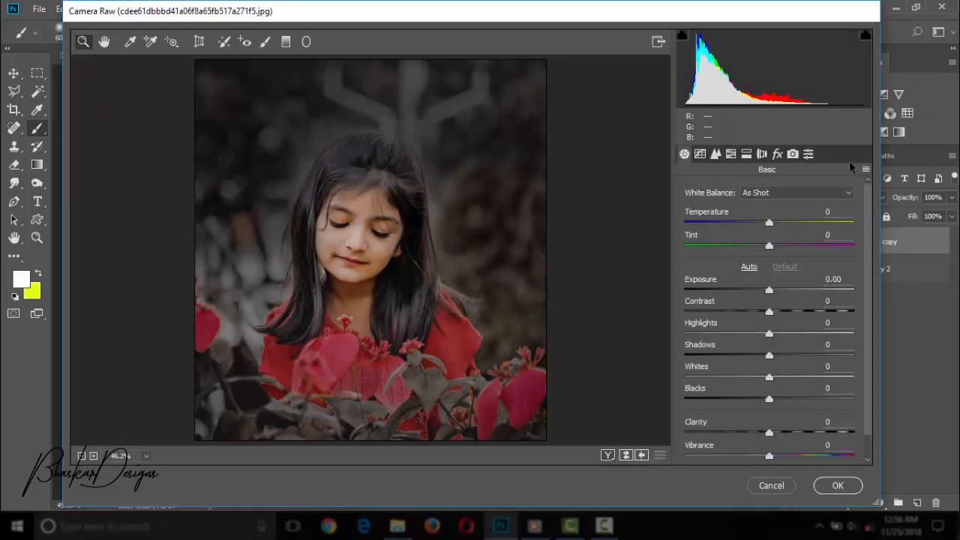
{"action": "left_click", "coordinate": [778, 154]}
{"action": "left_click_drag", "start_coordinate": [769, 386], "coordinate": [743, 389]}
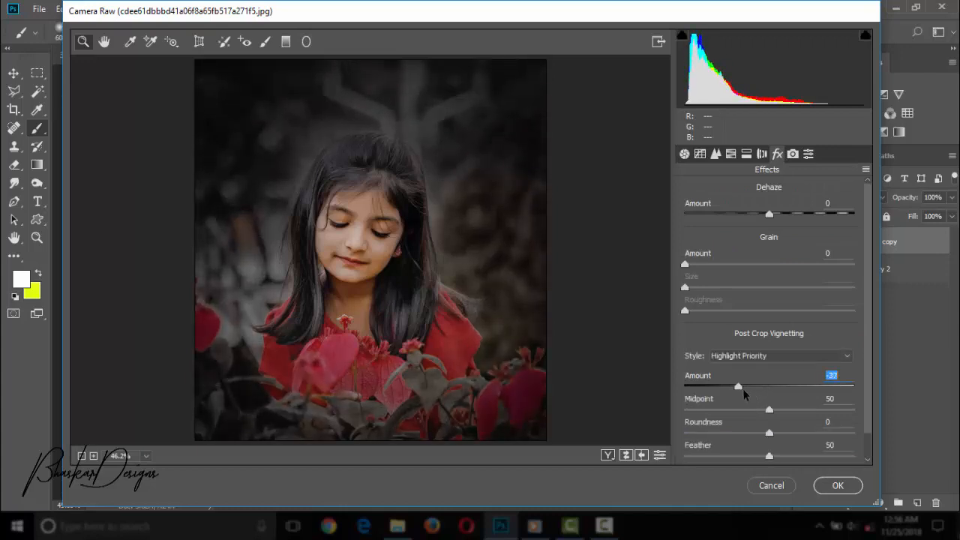
Raise the Oranges luminance to about +27, and set the Yellows saturation to -100 and the Oranges saturation to 0.
{"action": "left_click", "coordinate": [731, 154]}
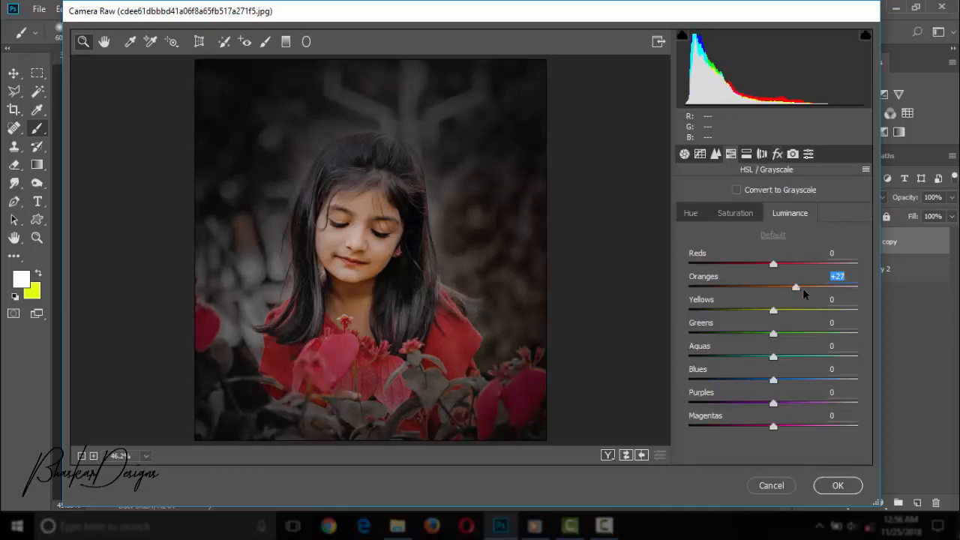
{"action": "left_click_drag", "start_coordinate": [804, 290], "coordinate": [687, 302]}
{"action": "left_click", "coordinate": [735, 213]}
{"action": "left_click_drag", "start_coordinate": [773, 287], "coordinate": [673, 286]}
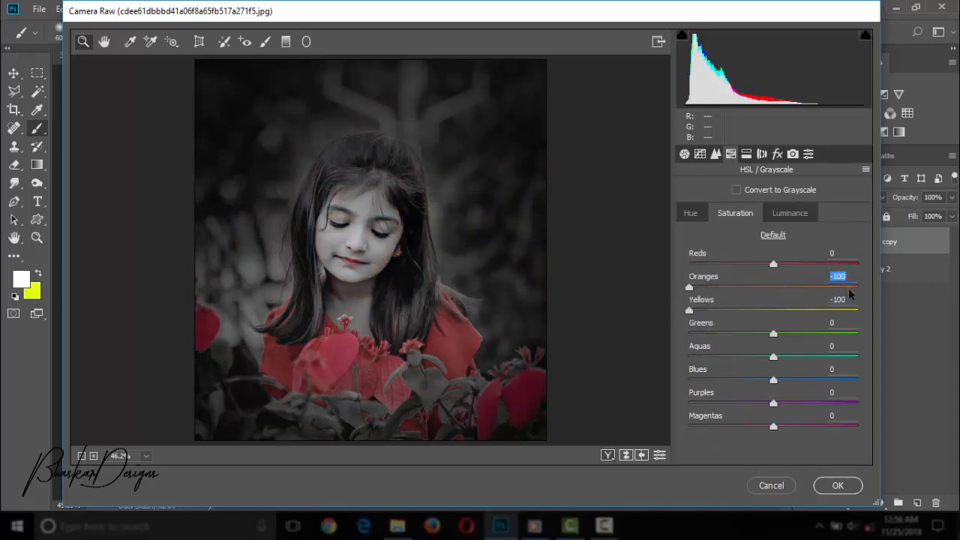
{"action": "type", "text": "0"}
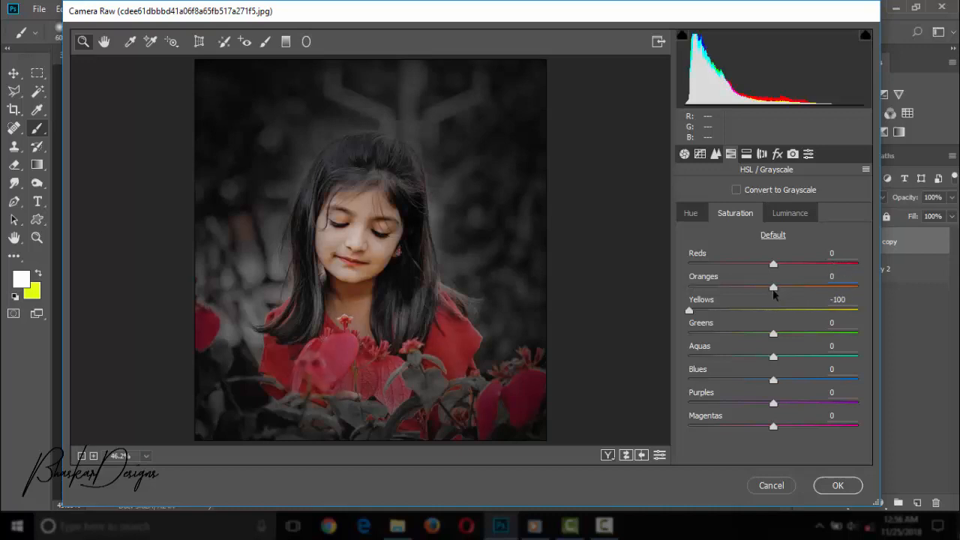
{"action": "left_click_drag", "start_coordinate": [774, 290], "coordinate": [688, 310]}
Set the Yellows hue to -100 and the Oranges hue to 0, and lower the Blues hue.
{"action": "left_click", "coordinate": [691, 213]}
{"action": "left_click_drag", "start_coordinate": [773, 288], "coordinate": [775, 316]}
{"action": "type", "text": "0"}
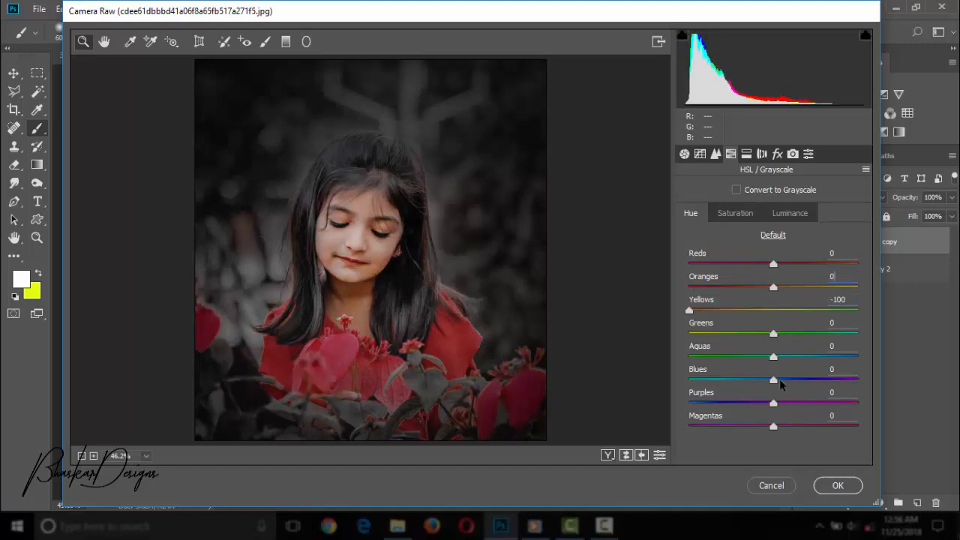
{"action": "left_click_drag", "start_coordinate": [774, 380], "coordinate": [689, 381]}
Set Contrast to +11, Highlights to +12, Shadows to +24, Whites to +8 and Clarity to +10, and apply the Camera Raw filter.
{"action": "left_click", "coordinate": [716, 153]}
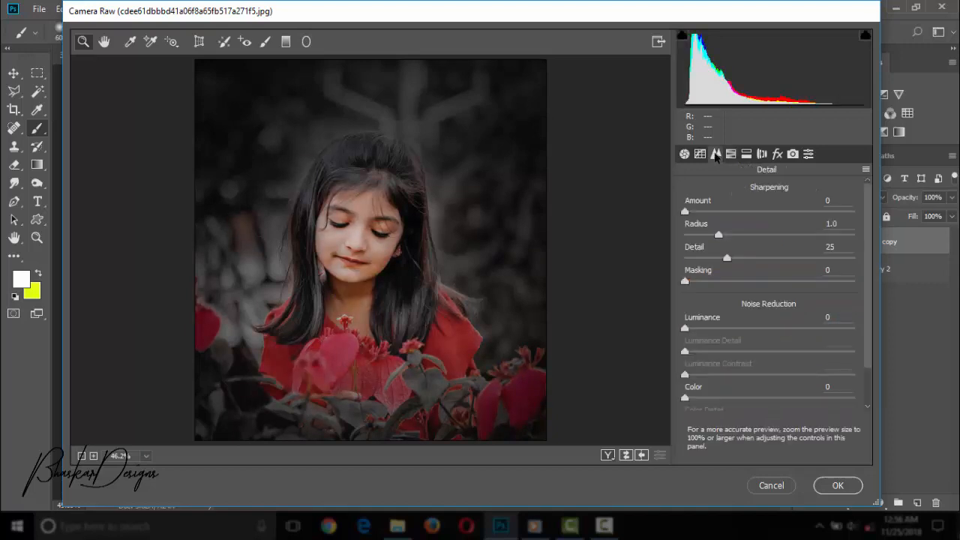
{"action": "left_click", "coordinate": [699, 153]}
{"action": "left_click", "coordinate": [684, 154]}
{"action": "mouse_move", "coordinate": [768, 310]}
{"action": "left_mouse_down"}
{"action": "mouse_move", "coordinate": [792, 313]}
{"action": "mouse_move", "coordinate": [777, 317]}
{"action": "left_mouse_up"}
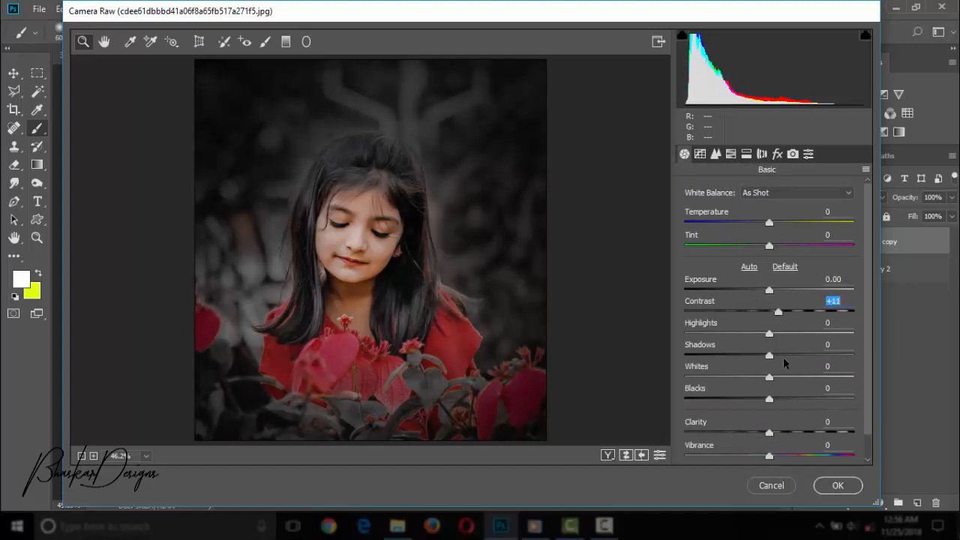
{"action": "left_click", "coordinate": [789, 356]}
{"action": "left_click", "coordinate": [787, 378]}
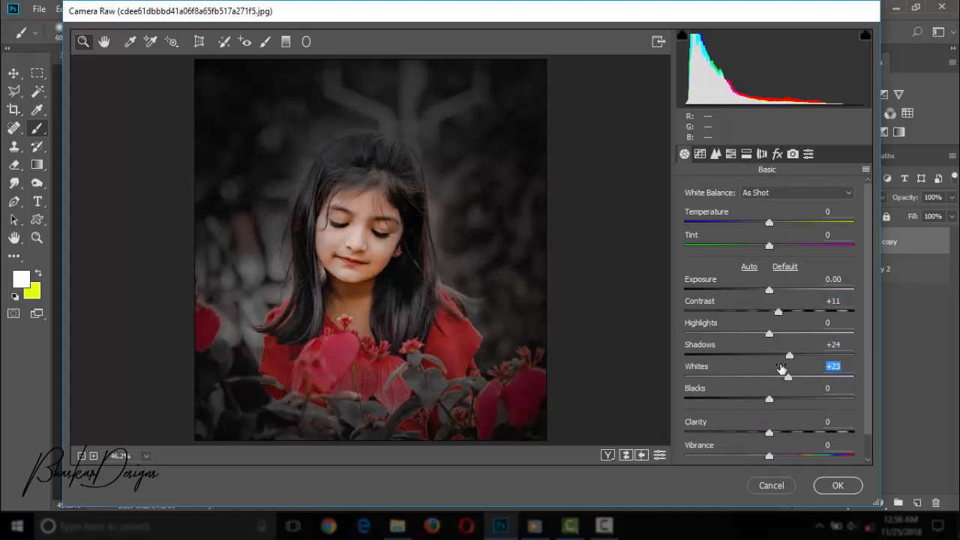
{"action": "mouse_move", "coordinate": [786, 378]}
{"action": "left_mouse_down"}
{"action": "mouse_move", "coordinate": [735, 379]}
{"action": "mouse_move", "coordinate": [775, 377]}
{"action": "left_mouse_up"}
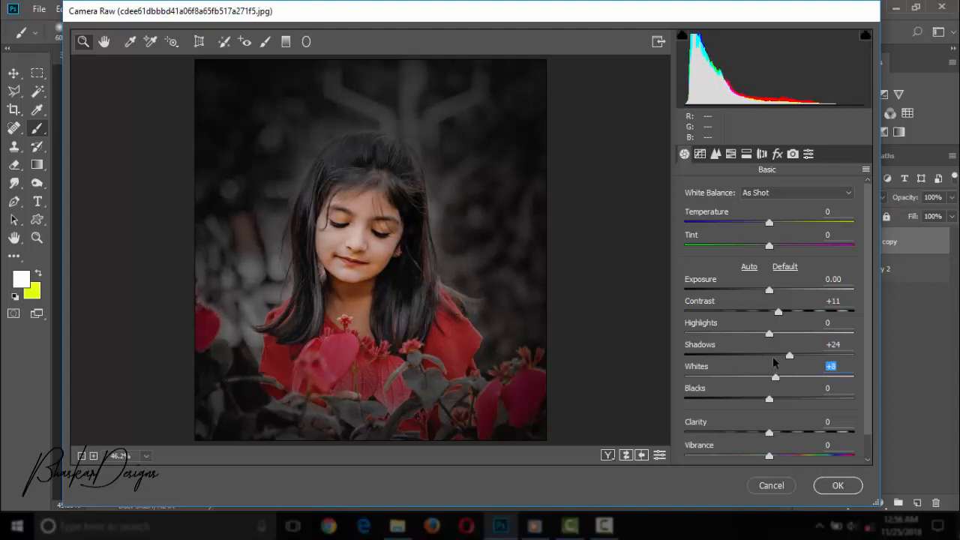
{"action": "left_click_drag", "start_coordinate": [769, 334], "coordinate": [781, 359]}
{"action": "left_click_drag", "start_coordinate": [787, 433], "coordinate": [778, 434]}
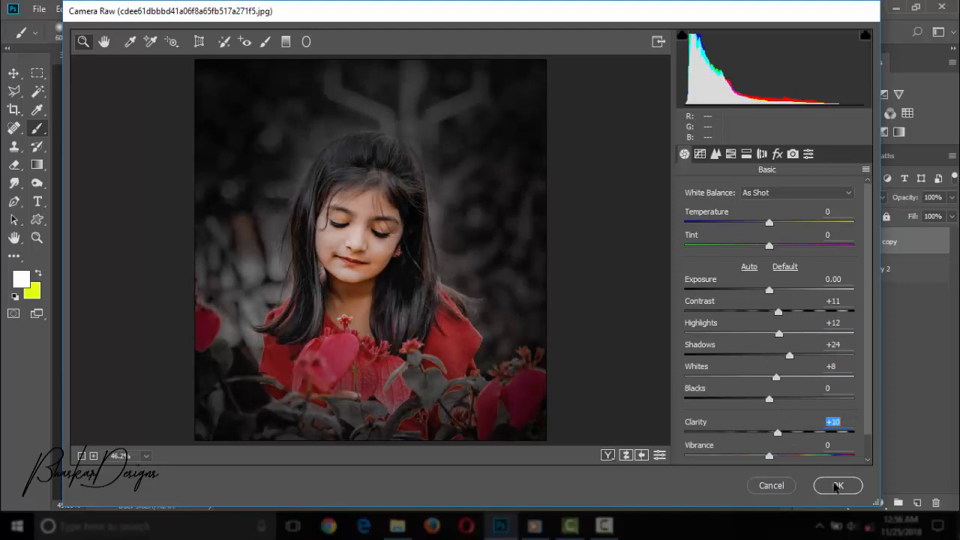
{"action": "left_click", "coordinate": [837, 486]}
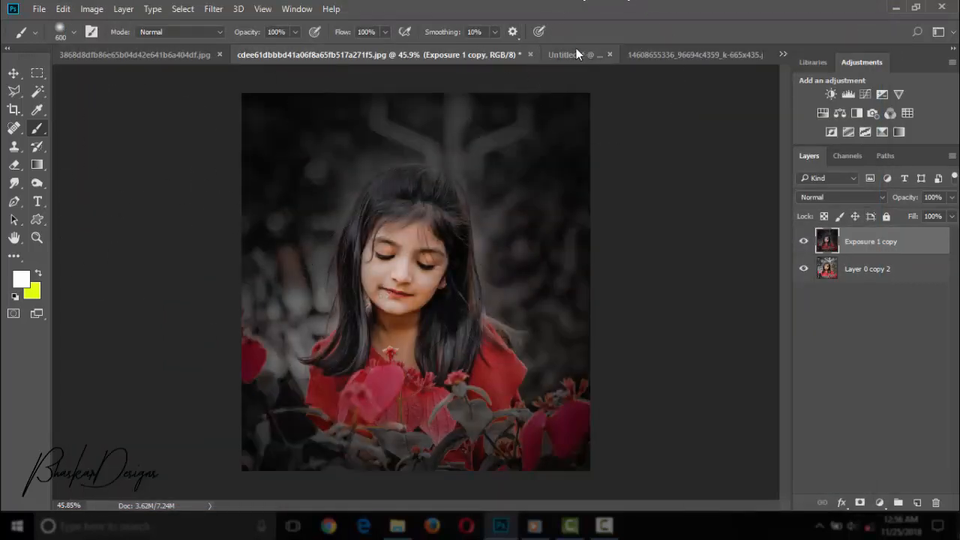
{"action": "left_click", "coordinate": [37, 239]}
{"action": "left_click_drag", "start_coordinate": [500, 254], "coordinate": [476, 264]}
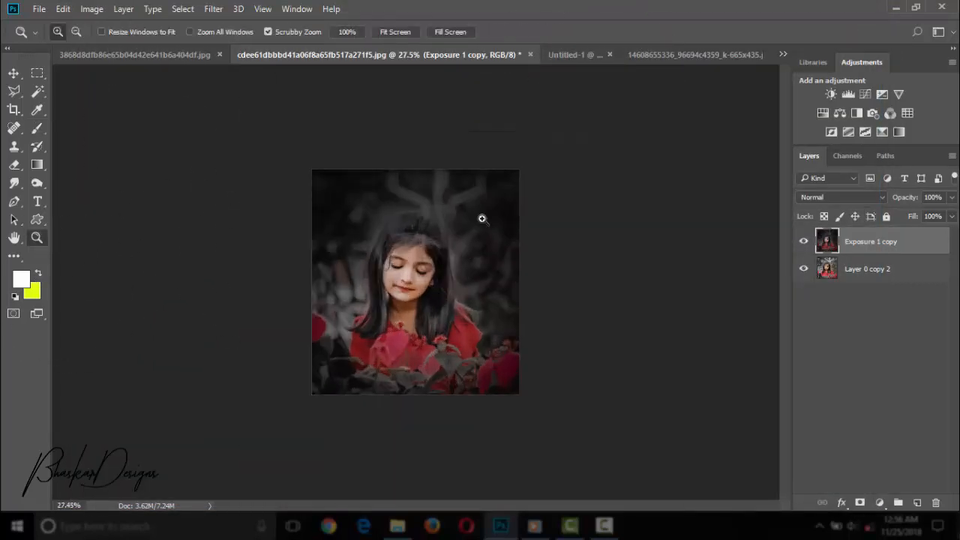
{"action": "left_click", "coordinate": [606, 526]}
{"action": "left_click", "coordinate": [893, 461]}
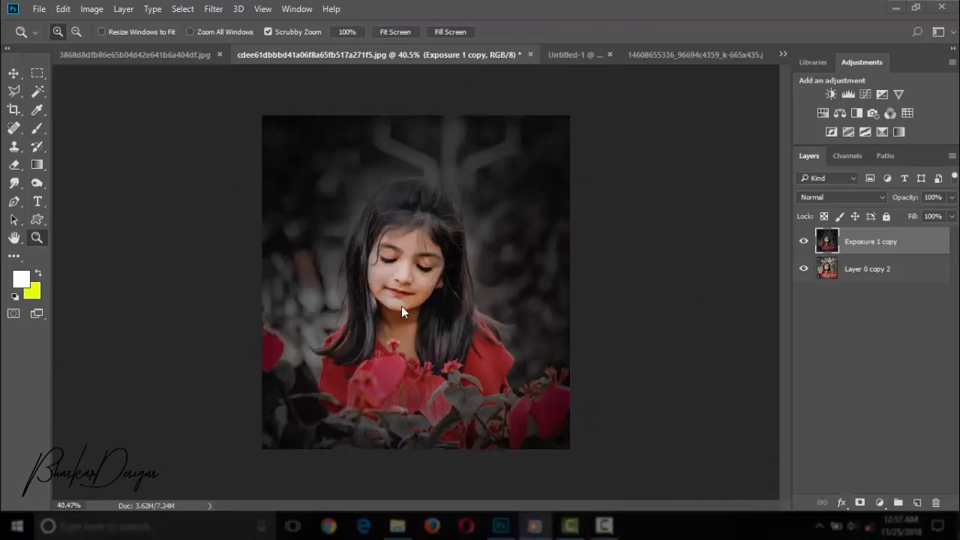
{"action": "left_click", "coordinate": [411, 311]}
Switch to the document containing the glowing firefly on a black background.
{"action": "left_click", "coordinate": [577, 54]}
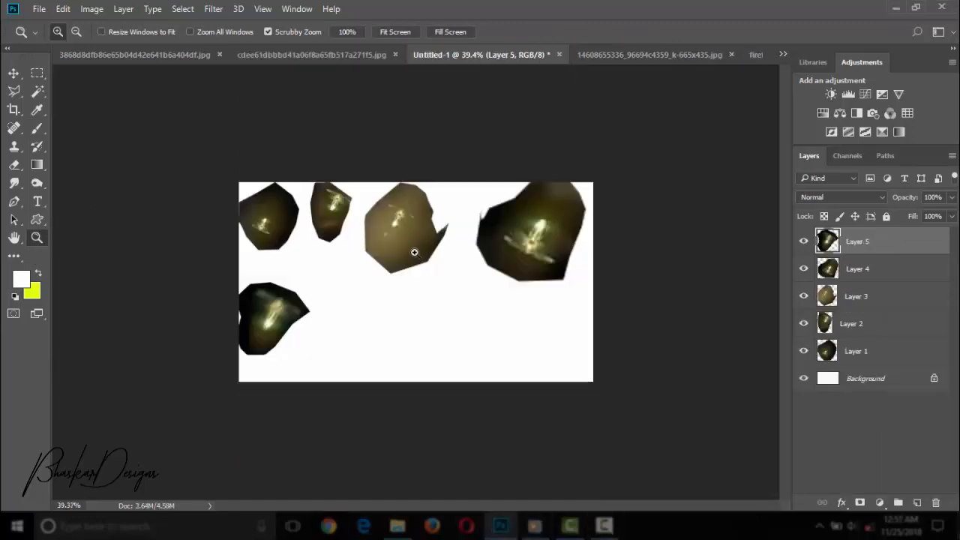
{"action": "left_click", "coordinate": [650, 57]}
{"action": "left_click_drag", "start_coordinate": [474, 262], "coordinate": [342, 114]}
{"action": "left_click", "coordinate": [13, 73]}
{"action": "key", "text": "ctrl+t"}
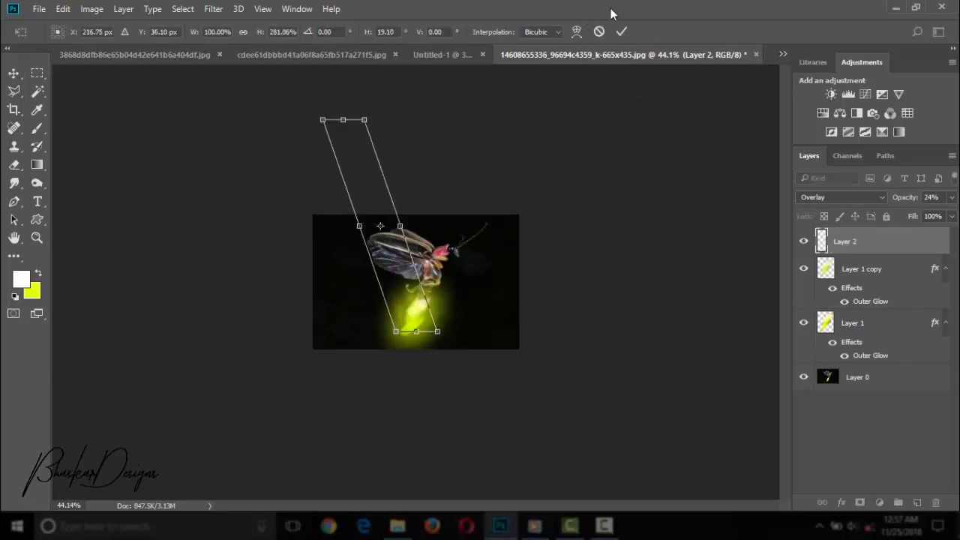
{"action": "left_click", "coordinate": [599, 32]}
{"action": "left_click", "coordinate": [37, 238]}
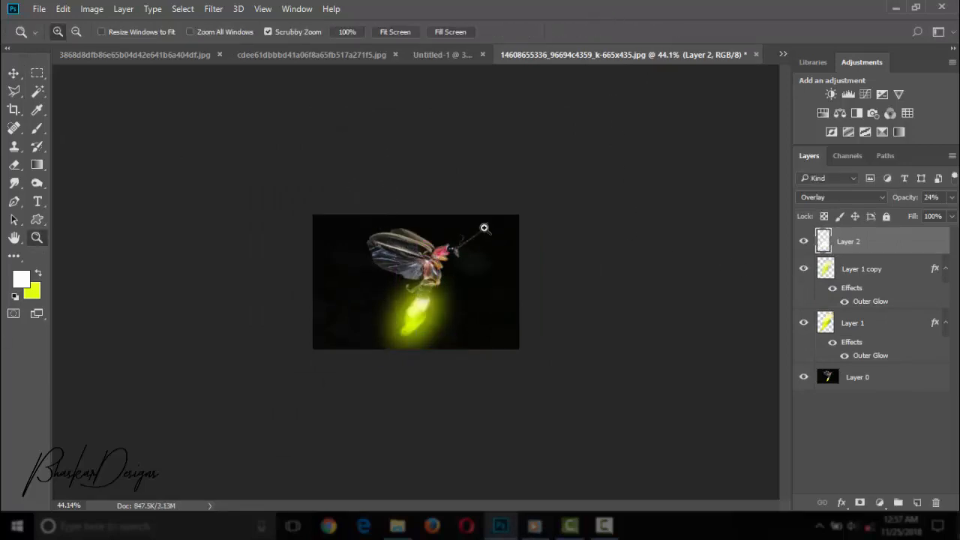
Merge all the firefly document's layers into one and copy the merged layer into the girl portrait document.
{"action": "right_click", "coordinate": [857, 238]}
{"action": "left_click", "coordinate": [626, 488]}
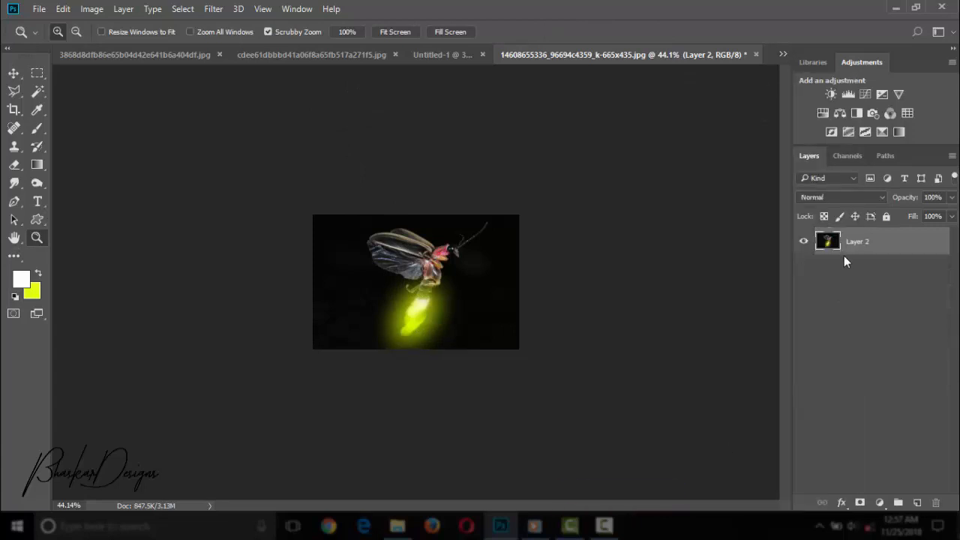
{"action": "key", "text": "v"}
{"action": "left_click_drag", "start_coordinate": [405, 289], "coordinate": [424, 300]}
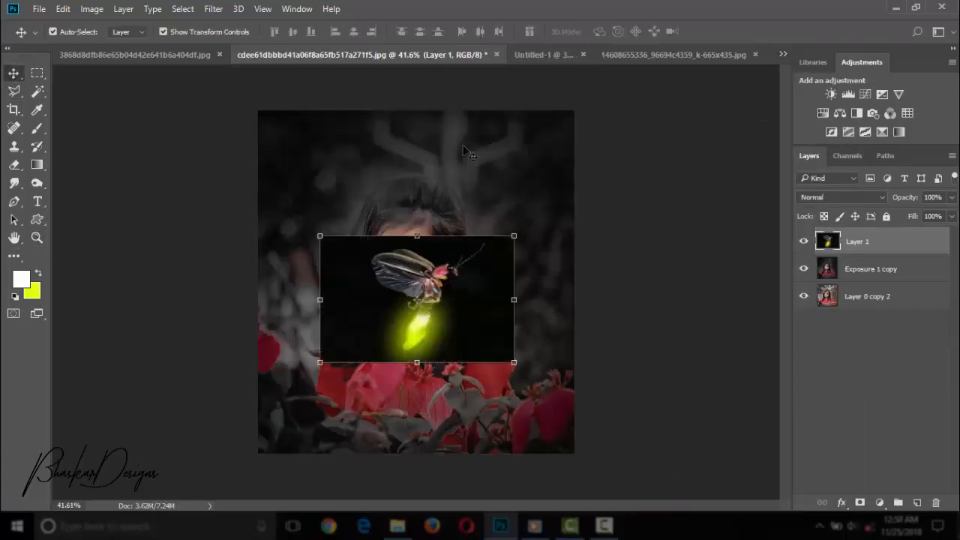
Scale the firefly layer to about 63% over the girl's chin and set its blend mode to Screen.
{"action": "left_click", "coordinate": [418, 300]}
{"action": "left_click_drag", "start_coordinate": [513, 362], "coordinate": [441, 315]}
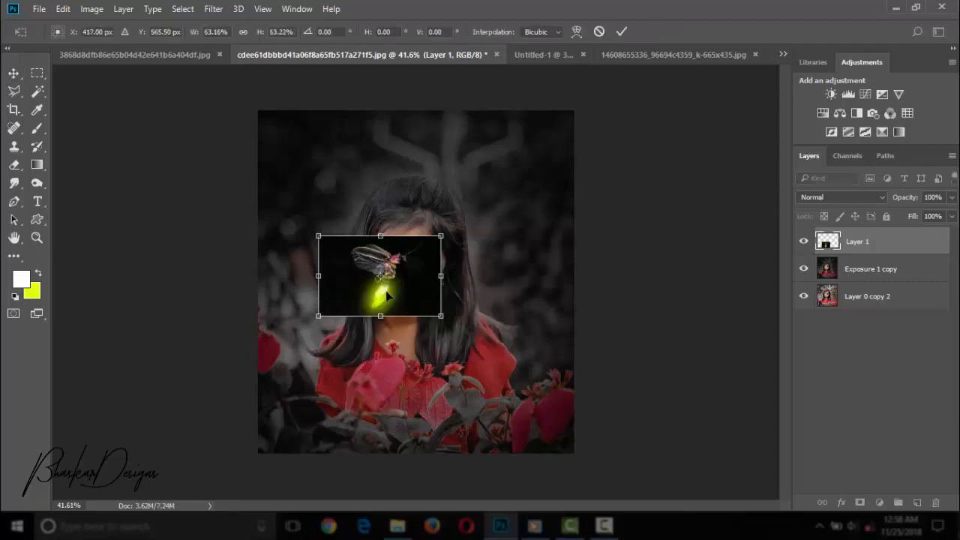
{"action": "left_click_drag", "start_coordinate": [387, 296], "coordinate": [407, 335]}
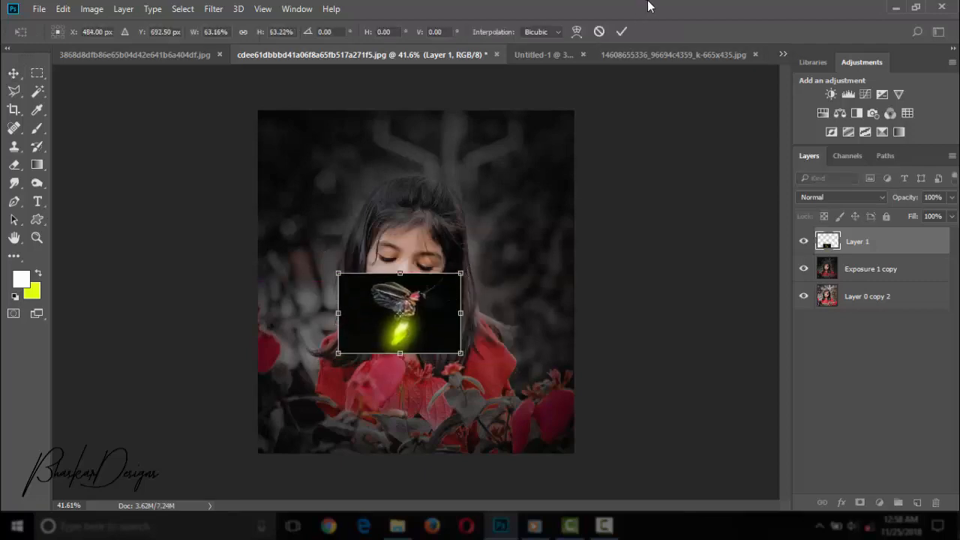
{"action": "left_click", "coordinate": [846, 199]}
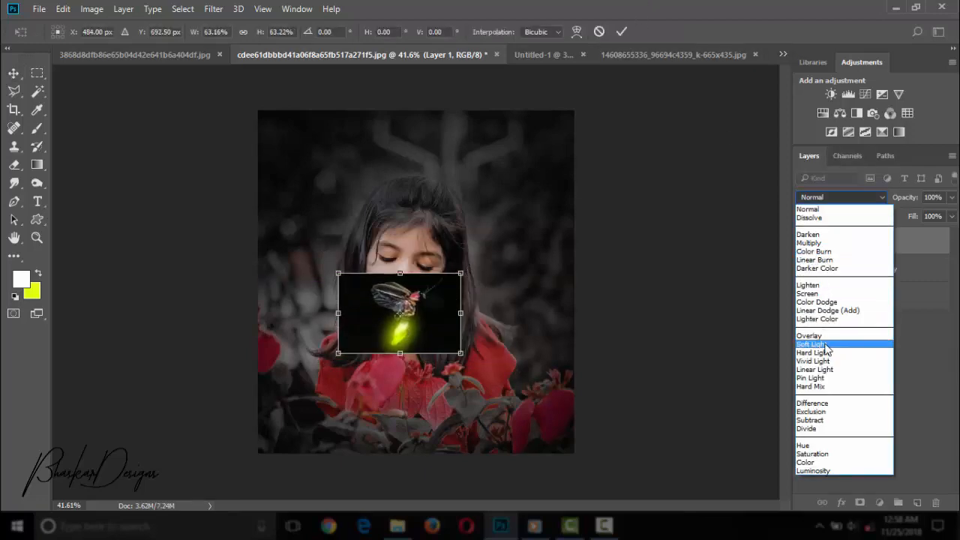
{"action": "left_click", "coordinate": [810, 293]}
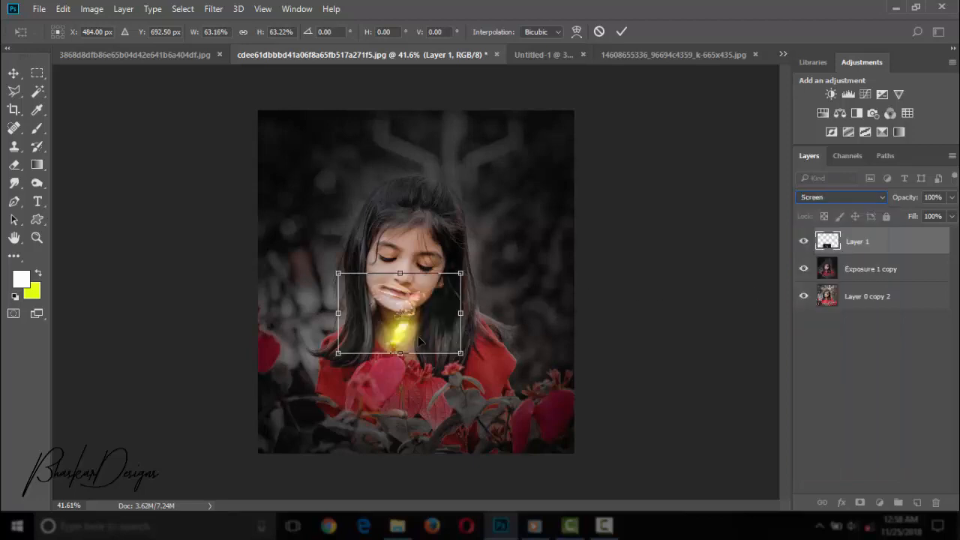
Rotate the firefly about 89°, scale it to about 68%, and place it just above the red flowers beneath her chin.
{"action": "key", "text": "ctrl+plus"}
{"action": "key", "text": "ctrl+plus"}
{"action": "key", "text": "ctrl+plus"}
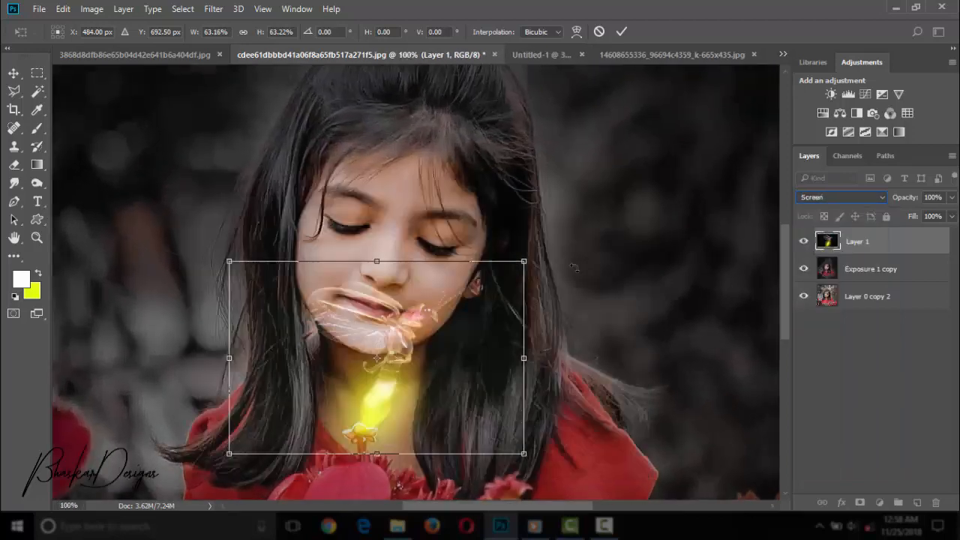
{"action": "left_click_drag", "start_coordinate": [576, 294], "coordinate": [523, 470]}
{"action": "left_click_drag", "start_coordinate": [474, 395], "coordinate": [397, 280]}
{"action": "left_click_drag", "start_coordinate": [360, 213], "coordinate": [410, 347]}
{"action": "left_click_drag", "start_coordinate": [446, 239], "coordinate": [503, 150]}
{"action": "left_click_drag", "start_coordinate": [421, 285], "coordinate": [408, 333]}
{"action": "left_click_drag", "start_coordinate": [488, 192], "coordinate": [523, 138]}
{"action": "left_click_drag", "start_coordinate": [435, 300], "coordinate": [435, 333]}
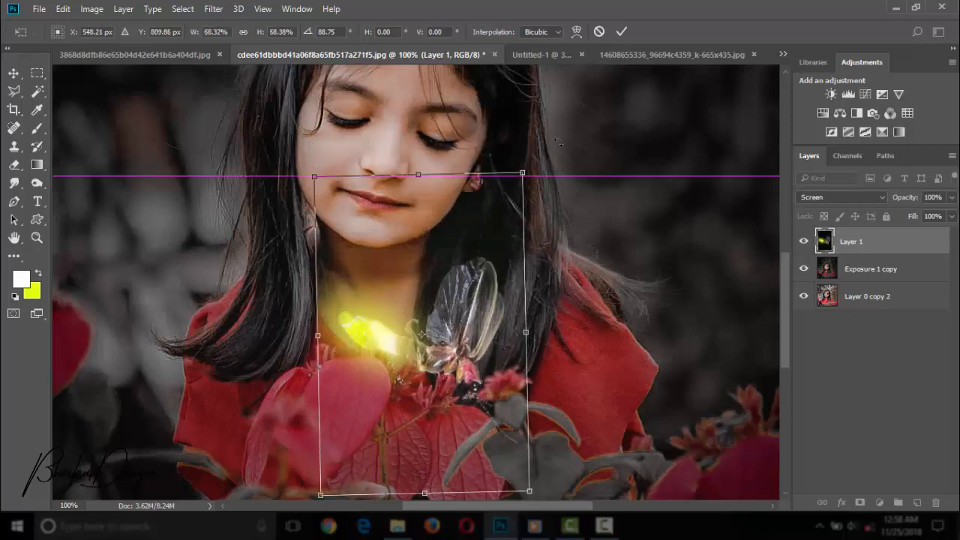
Warp the firefly's body and wings downward toward the flowers and apply the transformation.
{"action": "left_click", "coordinate": [577, 31]}
{"action": "left_click_drag", "start_coordinate": [467, 389], "coordinate": [431, 391]}
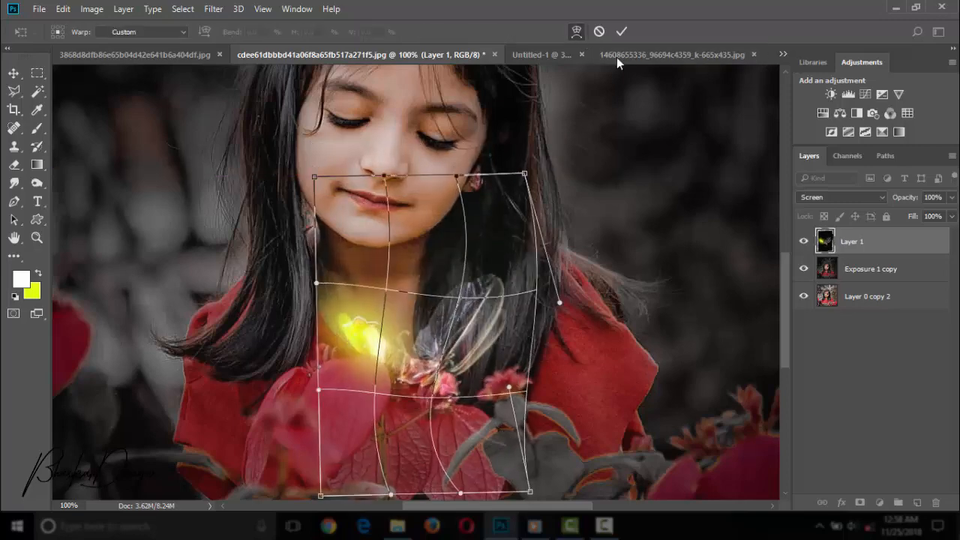
{"action": "left_click", "coordinate": [622, 32]}
Outline the firefly's wings and head with a freehand Lasso selection, delete that area, and deselect.
{"action": "left_click", "coordinate": [36, 238]}
{"action": "left_click_drag", "start_coordinate": [518, 193], "coordinate": [475, 191]}
{"action": "left_click_drag", "start_coordinate": [413, 403], "coordinate": [450, 440]}
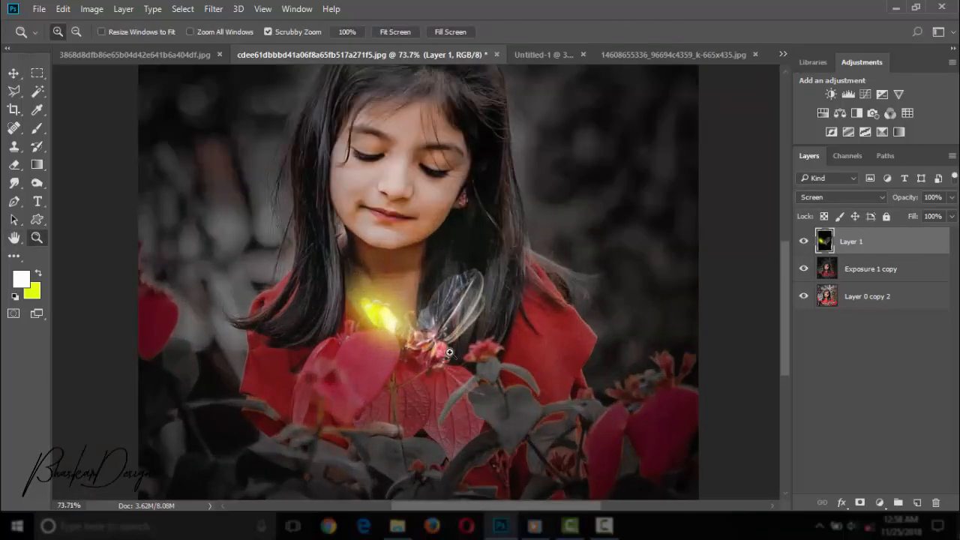
{"action": "left_click_drag", "start_coordinate": [451, 353], "coordinate": [471, 352]}
{"action": "left_click_drag", "start_coordinate": [394, 259], "coordinate": [415, 259]}
{"action": "right_click", "coordinate": [14, 92]}
{"action": "left_click", "coordinate": [57, 93]}
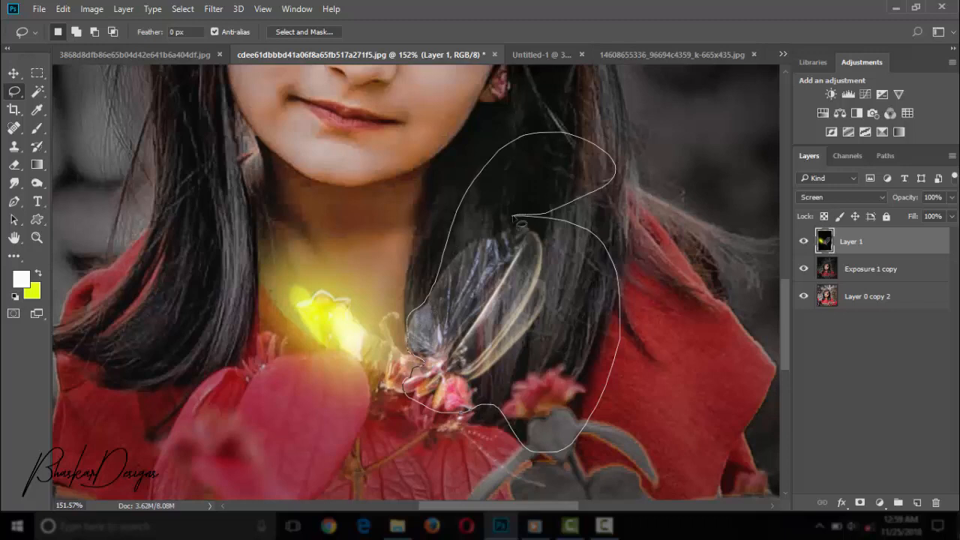
{"action": "left_click_drag", "start_coordinate": [517, 222], "coordinate": [519, 220]}
{"action": "key", "text": "Delete"}
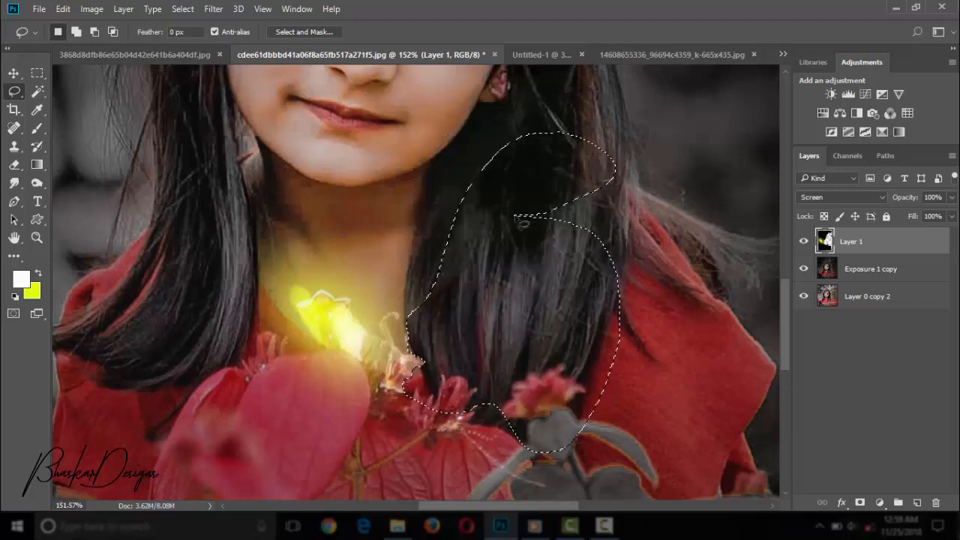
{"action": "key", "text": "ctrl+d"}
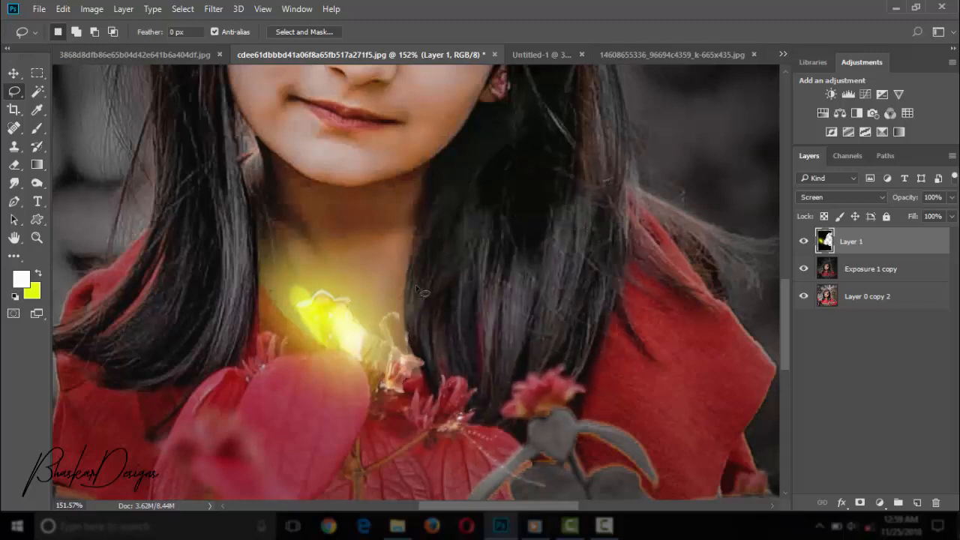
Duplicate the firefly layer to strengthen its glow and merge the copy down into the original firefly layer.
{"action": "left_click_drag", "start_coordinate": [893, 243], "coordinate": [916, 502]}
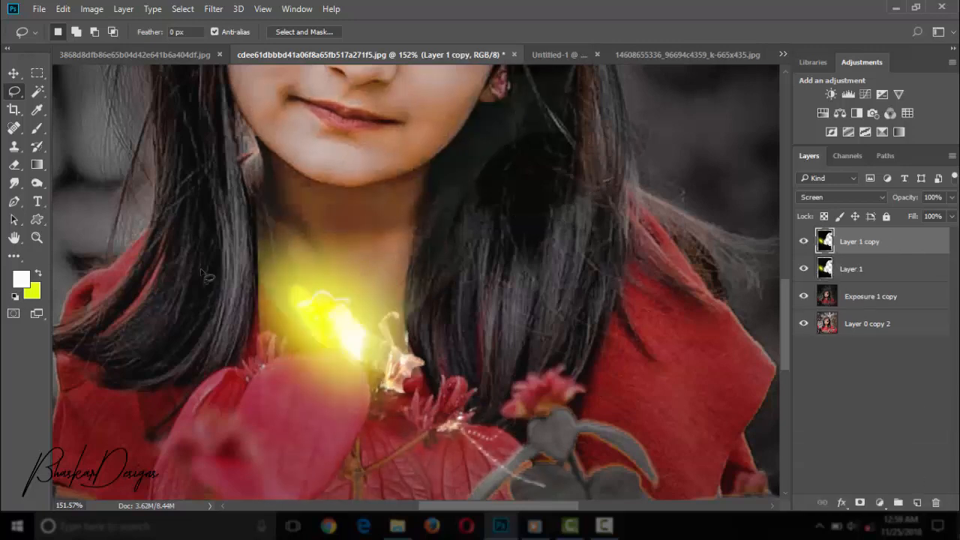
{"action": "left_click", "coordinate": [45, 234]}
{"action": "left_click_drag", "start_coordinate": [446, 254], "coordinate": [507, 258]}
{"action": "right_click", "coordinate": [849, 243]}
{"action": "left_click", "coordinate": [614, 476]}
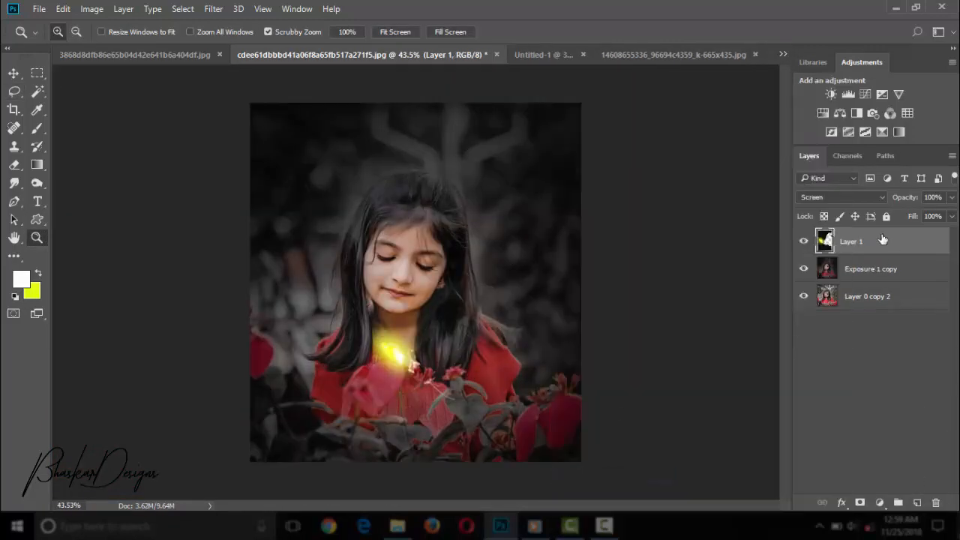
Free-transform the merged firefly layer to about 114% width and 106% height over the flowers.
{"action": "key", "text": "ctrl+t"}
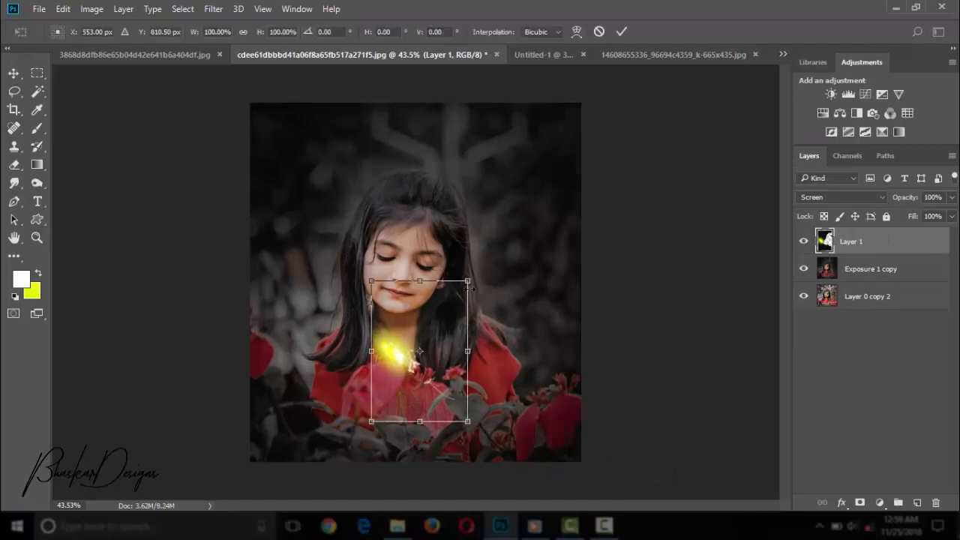
{"action": "left_click_drag", "start_coordinate": [468, 281], "coordinate": [515, 212]}
{"action": "left_click_drag", "start_coordinate": [488, 294], "coordinate": [479, 335]}
{"action": "left_click_drag", "start_coordinate": [505, 461], "coordinate": [472, 402]}
{"action": "left_click_drag", "start_coordinate": [447, 364], "coordinate": [455, 384]}
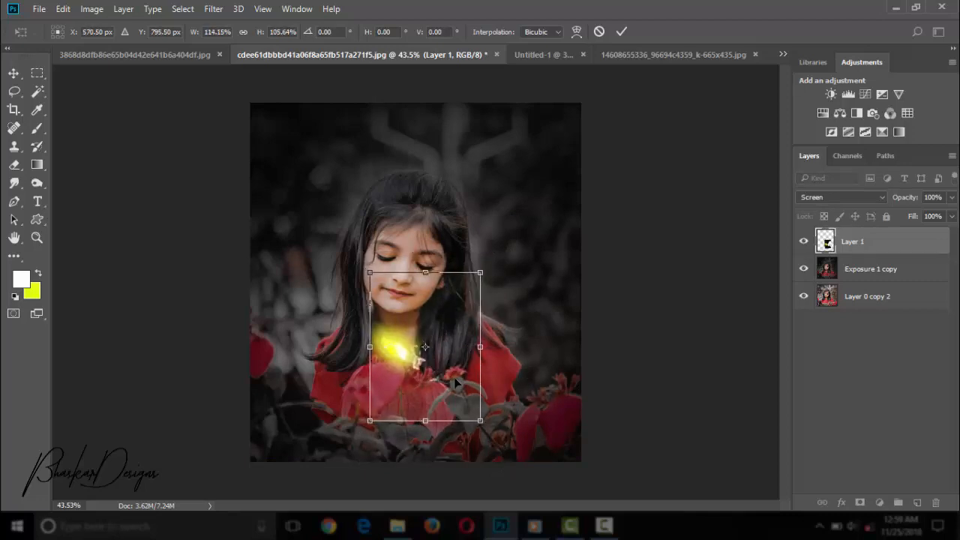
Scale the firefly to about 80% width and 74% height, rotate it about 29°, and seat it on the front petal.
{"action": "key", "text": "ctrl+plus"}
{"action": "key", "text": "ctrl+plus"}
{"action": "key", "text": "ctrl+plus"}
{"action": "key", "text": "ctrl+plus"}
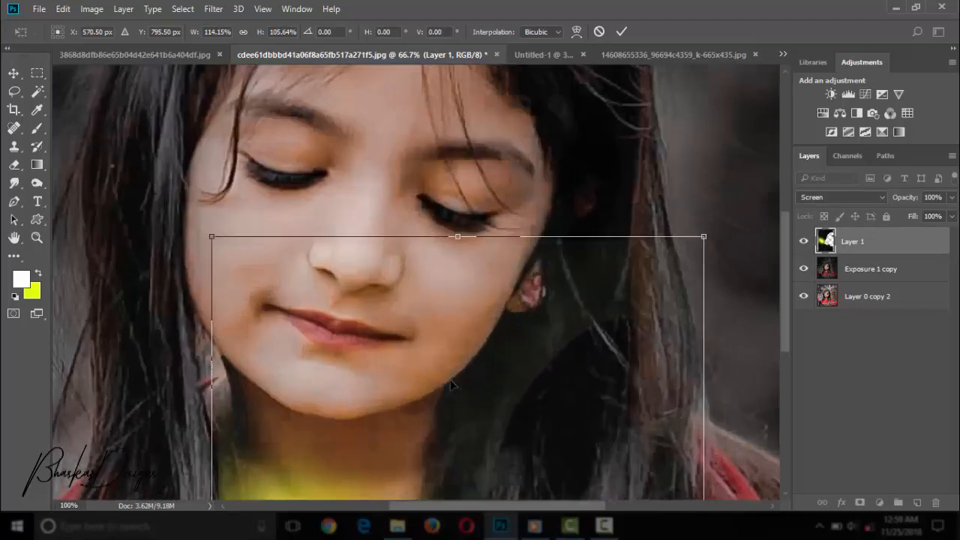
{"action": "key", "text": "ctrl+minus"}
{"action": "left_click_drag", "start_coordinate": [695, 355], "coordinate": [684, 260]}
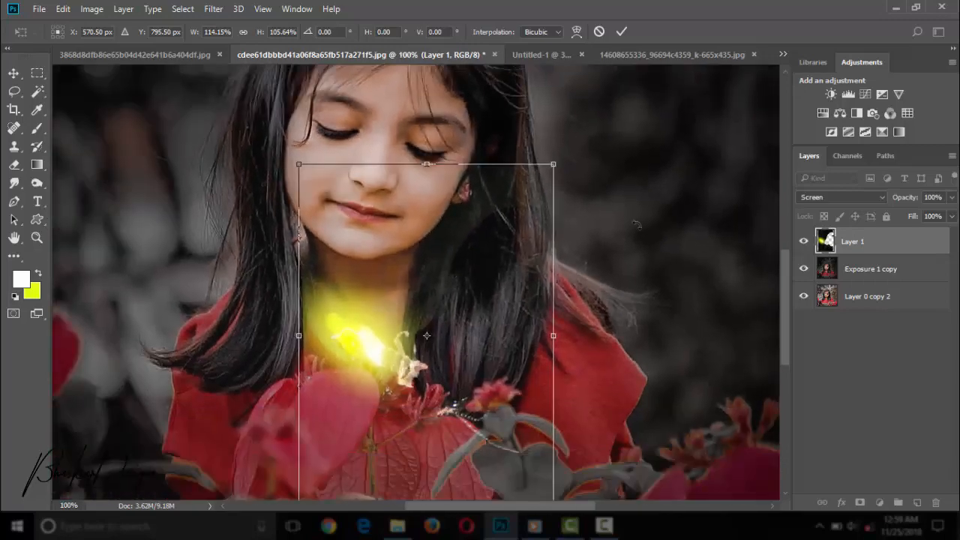
{"action": "left_click_drag", "start_coordinate": [553, 164], "coordinate": [522, 207]}
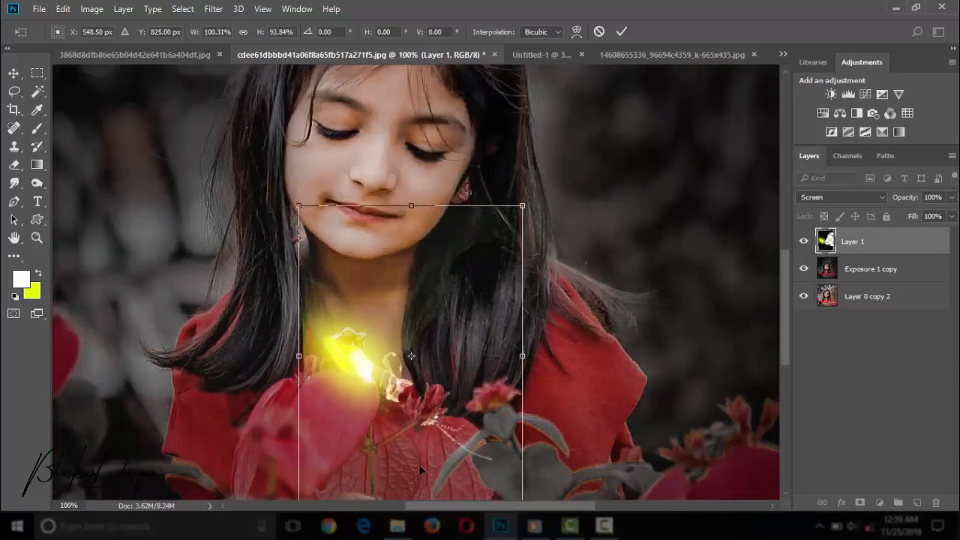
{"action": "left_click_drag", "start_coordinate": [418, 462], "coordinate": [422, 429]}
{"action": "left_click_drag", "start_coordinate": [527, 455], "coordinate": [413, 420]}
{"action": "left_click_drag", "start_coordinate": [445, 497], "coordinate": [435, 422]}
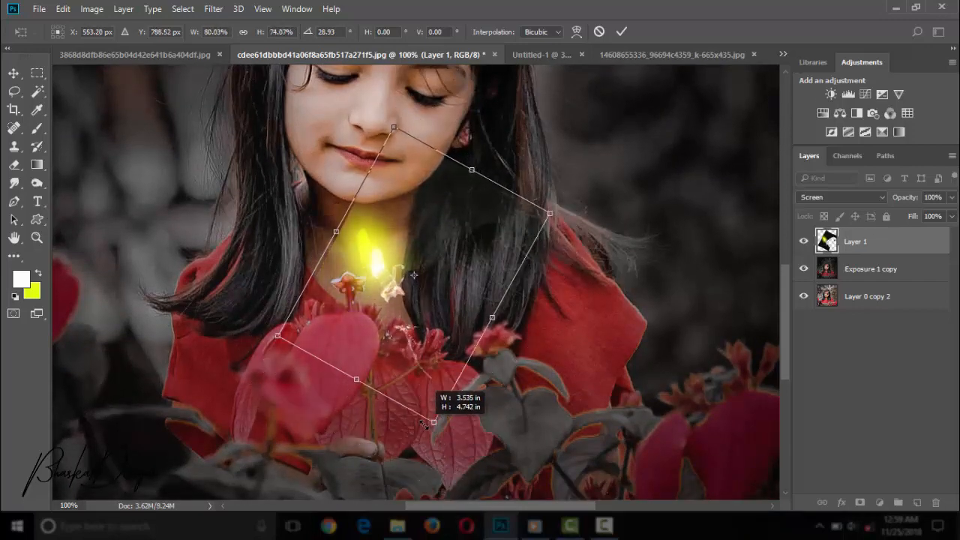
{"action": "left_click_drag", "start_coordinate": [424, 319], "coordinate": [419, 356]}
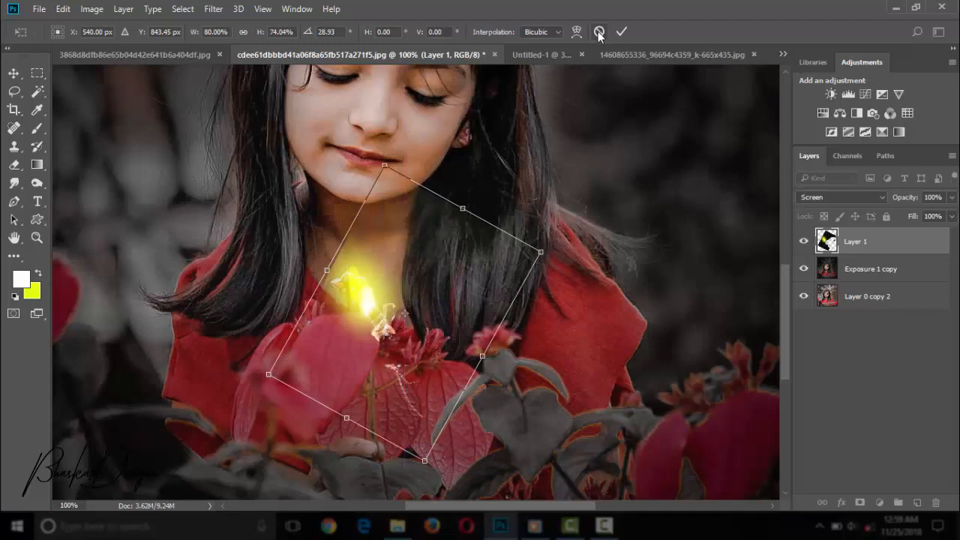
{"action": "left_click", "coordinate": [621, 31]}
Erase the firefly layer's leftover haze and hard edges over the girl's hair and neck with a soft eraser.
{"action": "key", "text": "z"}
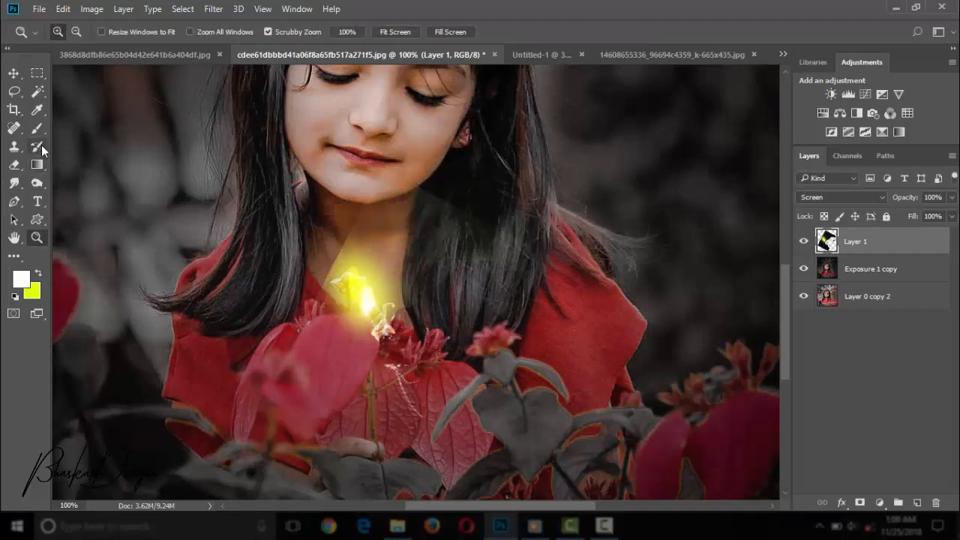
{"action": "left_click", "coordinate": [22, 165]}
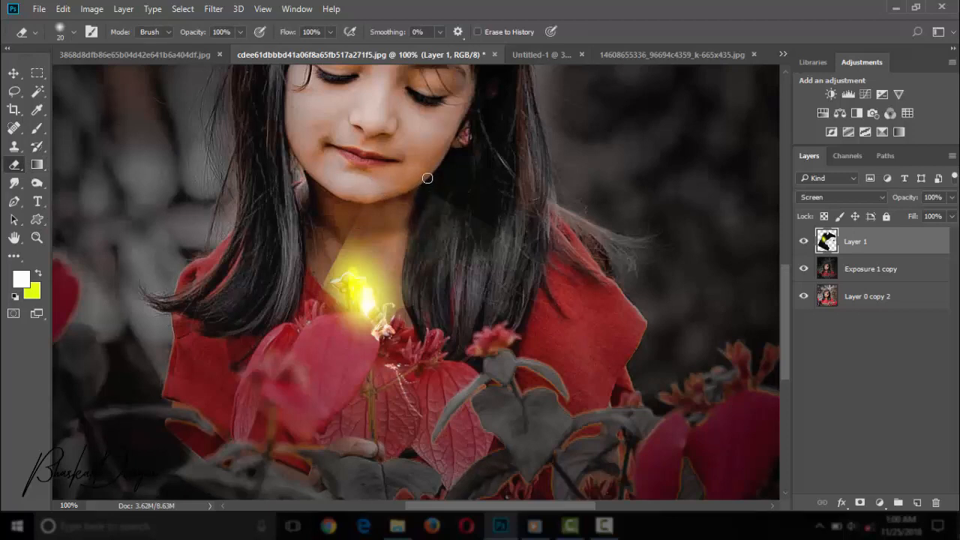
{"action": "key", "text": "bracketright"}
{"action": "key", "text": "bracketright"}
{"action": "key", "text": "bracketright"}
{"action": "mouse_move", "coordinate": [520, 283]}
{"action": "left_mouse_down"}
{"action": "mouse_move", "coordinate": [468, 229]}
{"action": "mouse_move", "coordinate": [351, 194]}
{"action": "mouse_move", "coordinate": [376, 185]}
{"action": "mouse_move", "coordinate": [344, 197]}
{"action": "left_mouse_up"}
{"action": "key", "text": "bracketleft"}
{"action": "key", "text": "bracketleft"}
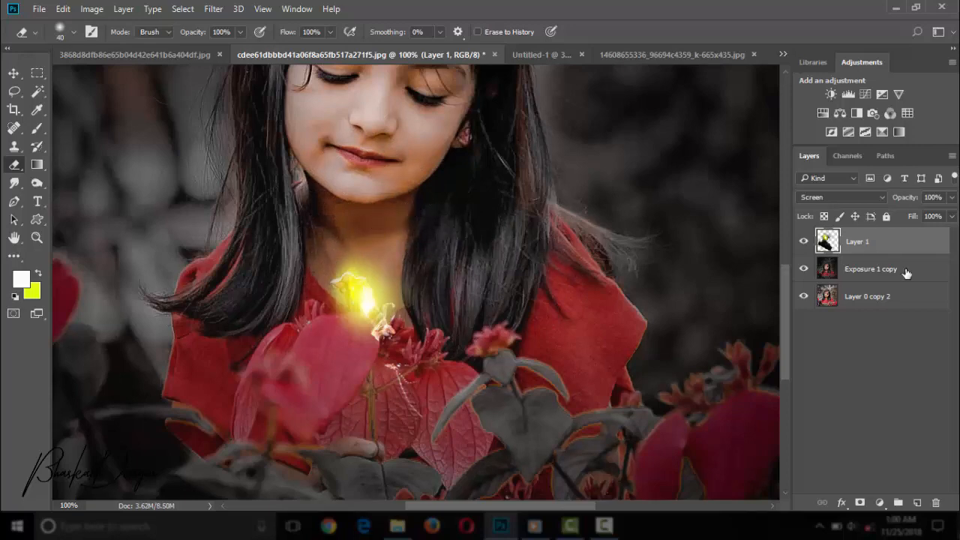
Warp the firefly layer slightly upward around the glowing body above the petal.
{"action": "key", "text": "z"}
{"action": "key", "text": "ctrl+0"}
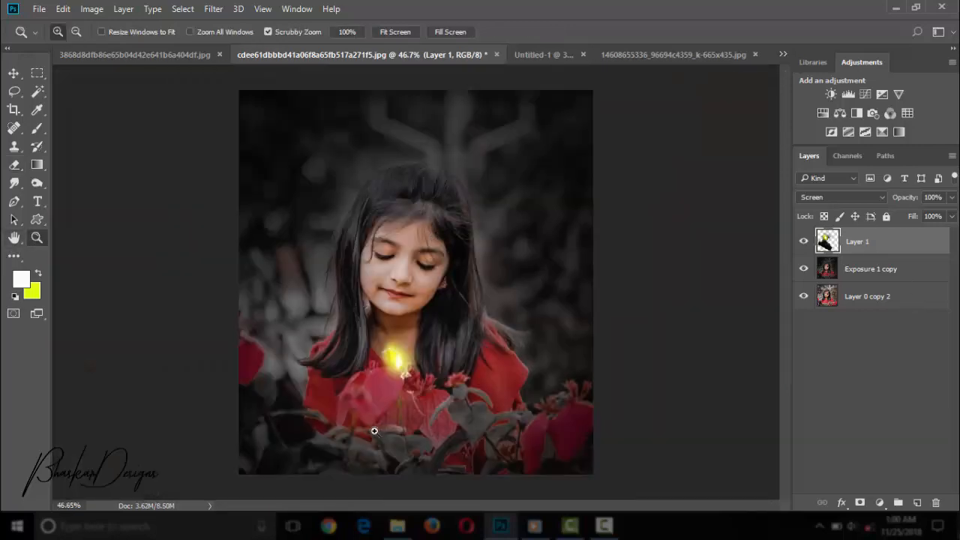
{"action": "left_click_drag", "start_coordinate": [374, 431], "coordinate": [509, 334]}
{"action": "left_click_drag", "start_coordinate": [360, 345], "coordinate": [395, 357]}
{"action": "key", "text": "ctrl+t"}
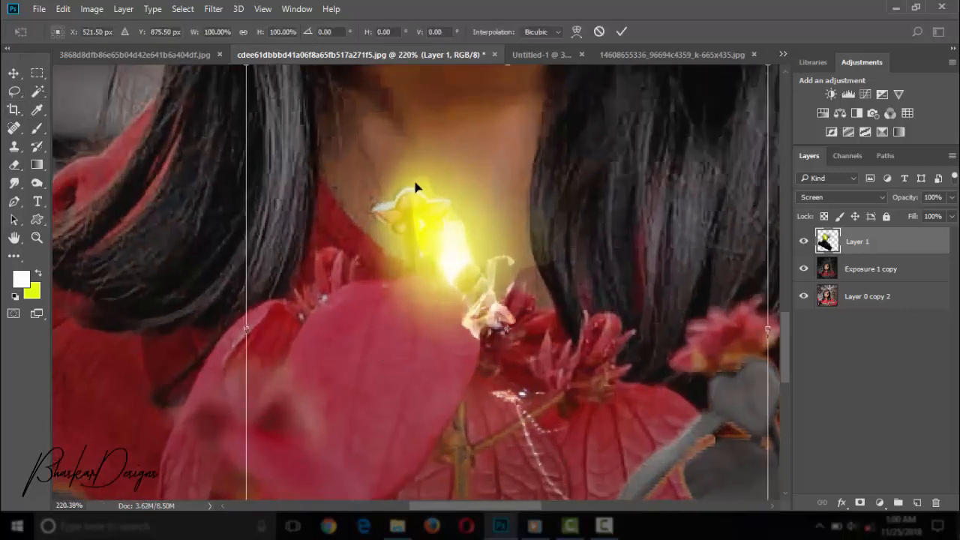
{"action": "left_click", "coordinate": [576, 33]}
{"action": "left_click_drag", "start_coordinate": [491, 293], "coordinate": [497, 281]}
Reshape the firefly with Puppet Warp, pinning and bending its glowing body into a more upright pose on the petal.
{"action": "left_click", "coordinate": [64, 10]}
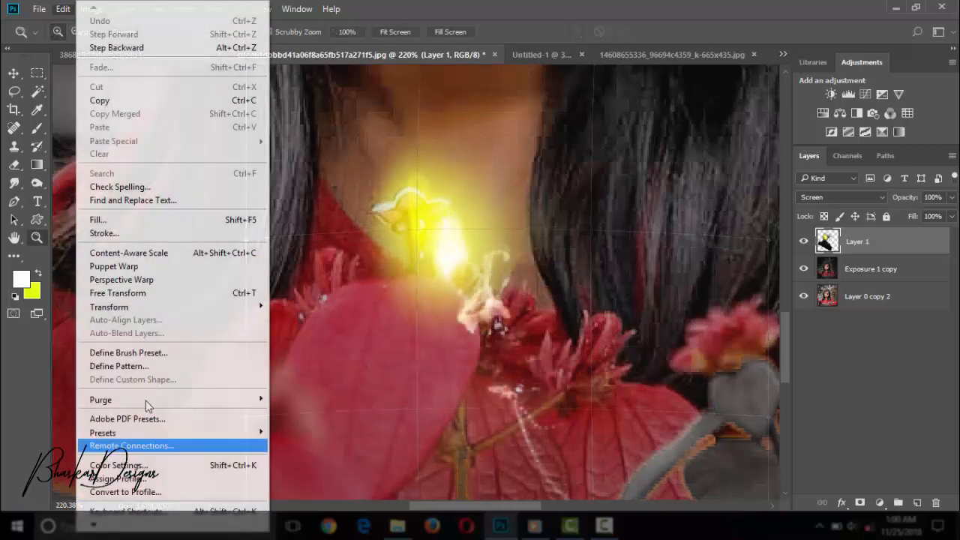
{"action": "left_click", "coordinate": [171, 266]}
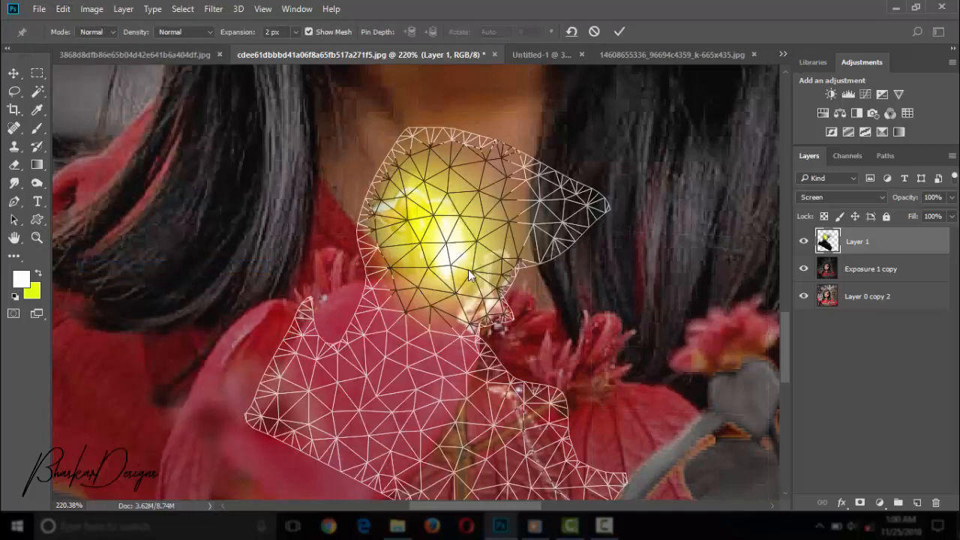
{"action": "left_click_drag", "start_coordinate": [468, 272], "coordinate": [457, 268]}
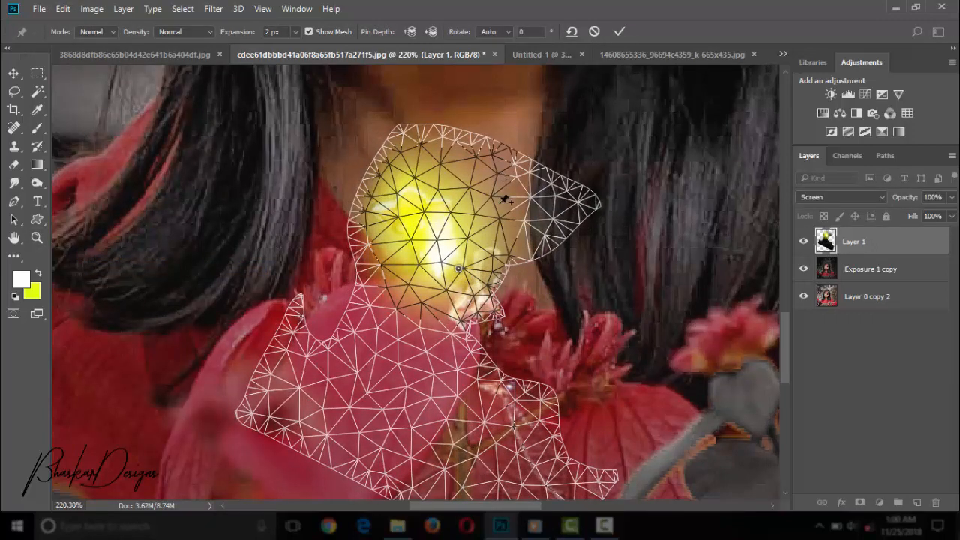
{"action": "left_click_drag", "start_coordinate": [491, 178], "coordinate": [499, 215]}
{"action": "left_click_drag", "start_coordinate": [452, 253], "coordinate": [406, 232]}
{"action": "left_click_drag", "start_coordinate": [429, 266], "coordinate": [447, 302]}
{"action": "left_click_drag", "start_coordinate": [392, 221], "coordinate": [381, 198]}
{"action": "left_click_drag", "start_coordinate": [408, 274], "coordinate": [441, 263]}
{"action": "left_click", "coordinate": [443, 266]}
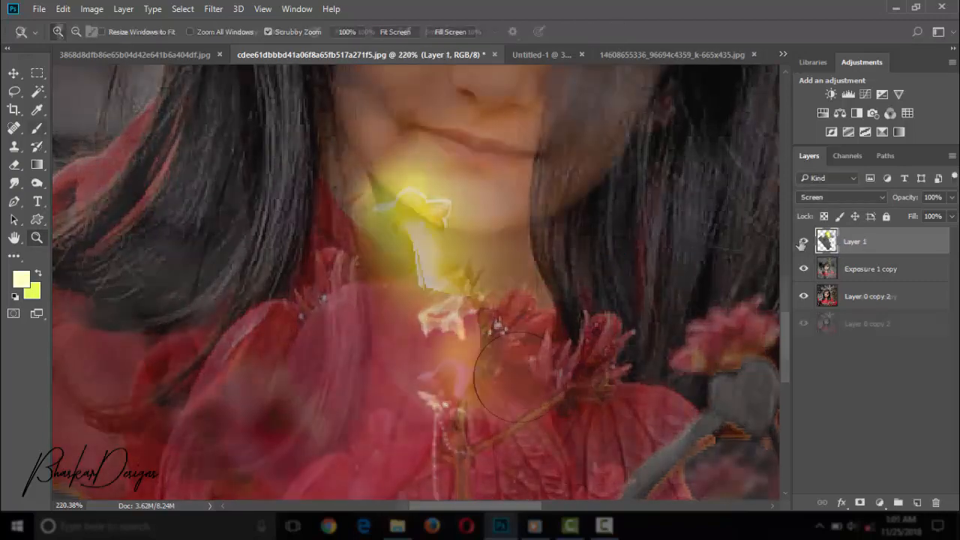
Paint a soft yellow glow spot over the hair beside her neck on a new layer with a 150 px brush.
{"action": "left_click", "coordinate": [642, 247]}
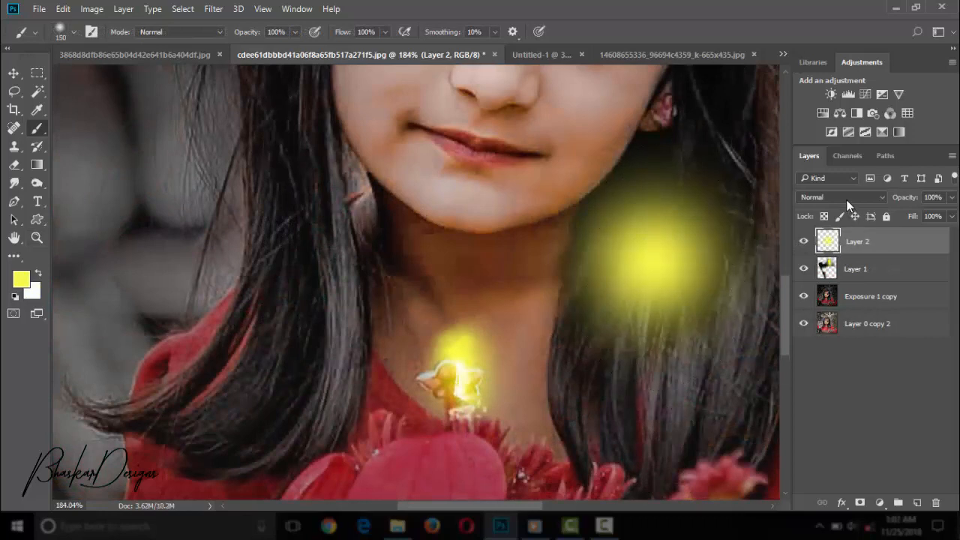
Try the Lighten and Screen blend modes on the yellow glow layer, and settle on Overlay.
{"action": "left_click", "coordinate": [846, 200]}
{"action": "left_click", "coordinate": [847, 201]}
{"action": "left_click", "coordinate": [818, 201]}
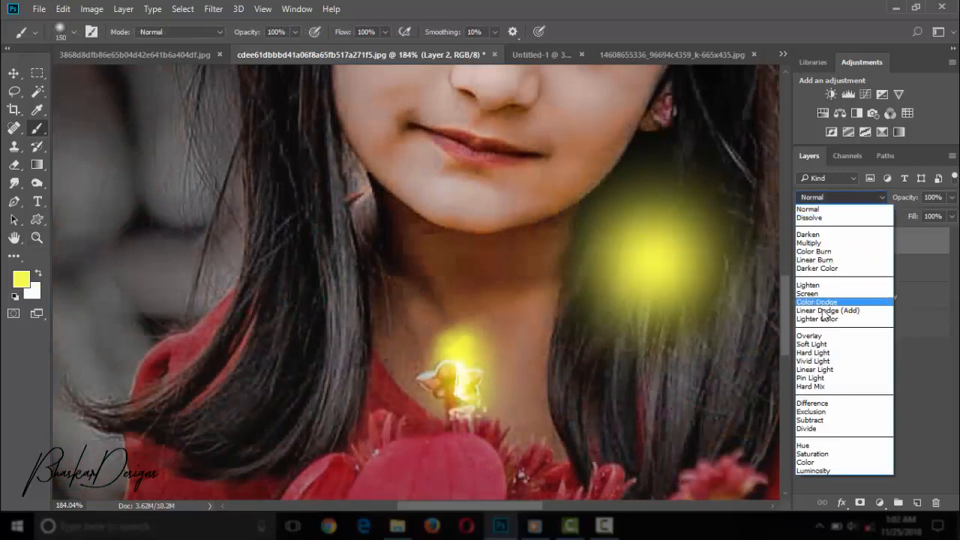
{"action": "left_click", "coordinate": [814, 285]}
{"action": "left_click", "coordinate": [823, 201]}
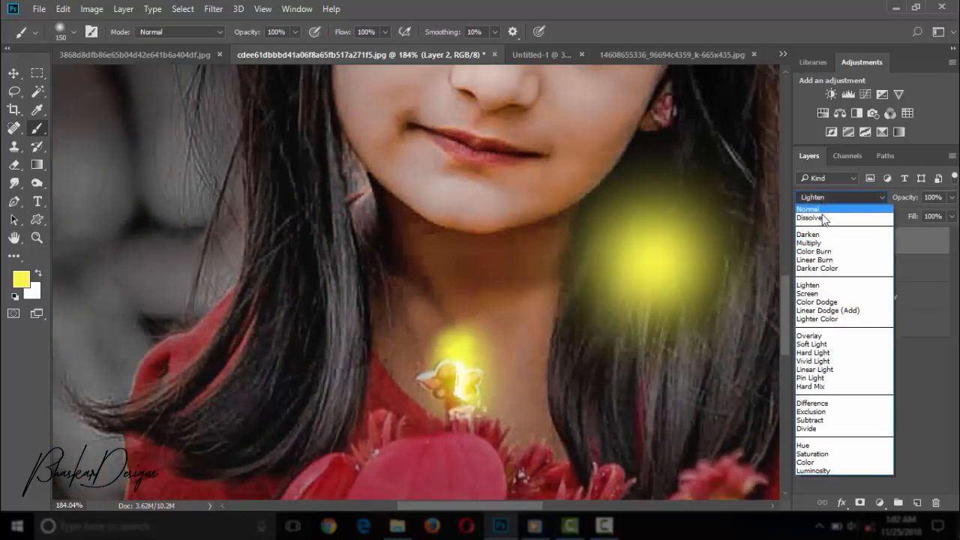
{"action": "left_click", "coordinate": [821, 293]}
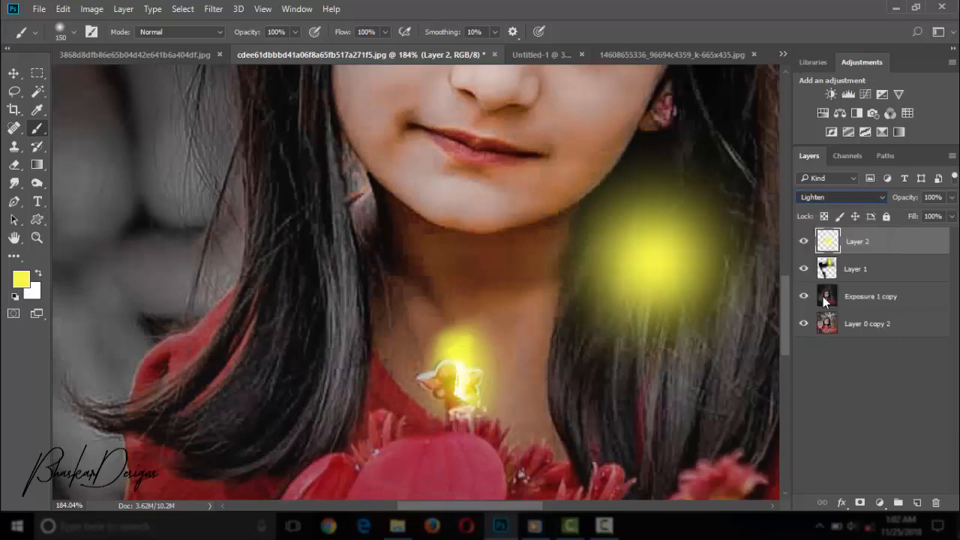
{"action": "left_click", "coordinate": [951, 198]}
{"action": "left_click", "coordinate": [831, 201]}
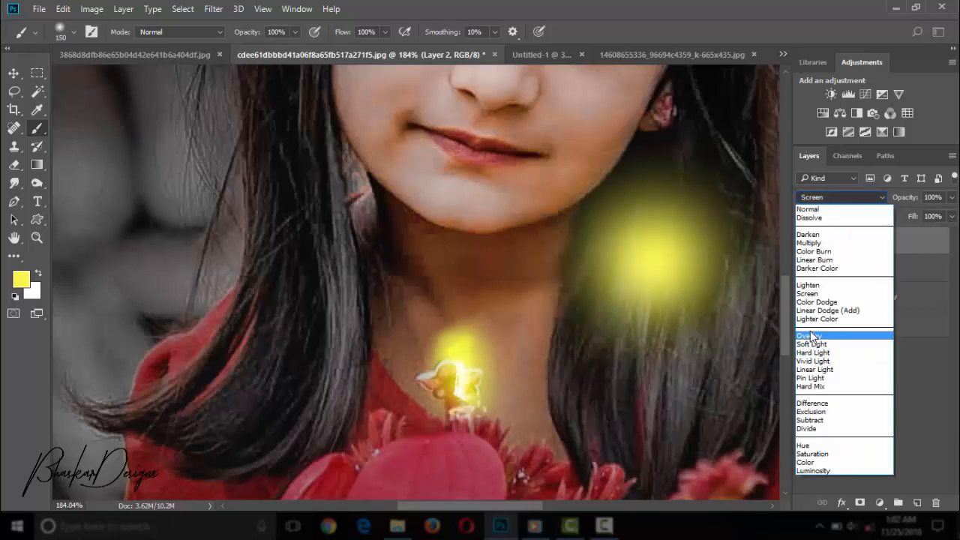
{"action": "left_click", "coordinate": [846, 339]}
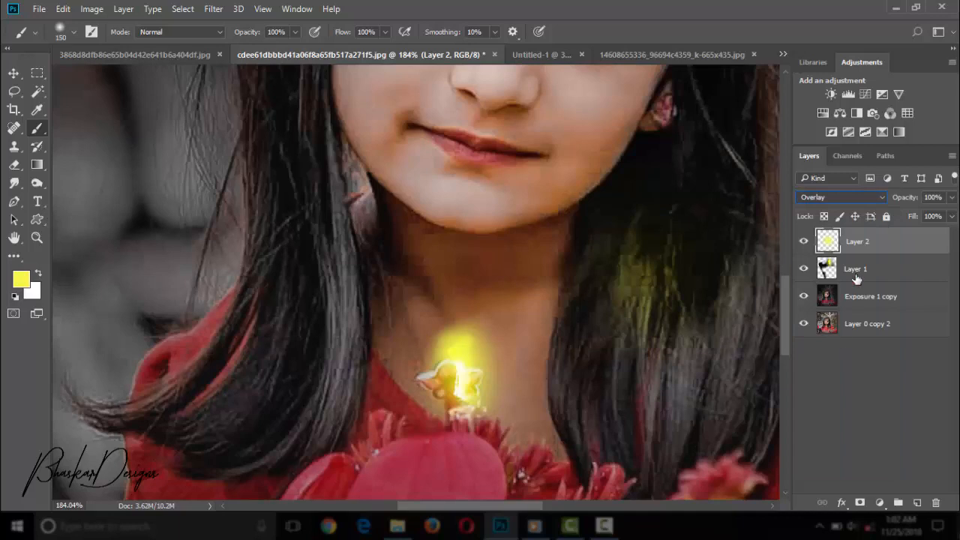
Paint more yellow down the hair beside her neck and lower the glow layer's opacity to 48%.
{"action": "left_click", "coordinate": [951, 197]}
{"action": "mouse_move", "coordinate": [643, 300]}
{"action": "left_mouse_down"}
{"action": "mouse_move", "coordinate": [653, 354]}
{"action": "mouse_move", "coordinate": [631, 386]}
{"action": "mouse_move", "coordinate": [660, 247]}
{"action": "mouse_move", "coordinate": [675, 226]}
{"action": "mouse_move", "coordinate": [670, 385]}
{"action": "mouse_move", "coordinate": [606, 404]}
{"action": "left_mouse_up"}
{"action": "key", "text": "ctrl+minus"}
{"action": "key", "text": "ctrl+minus"}
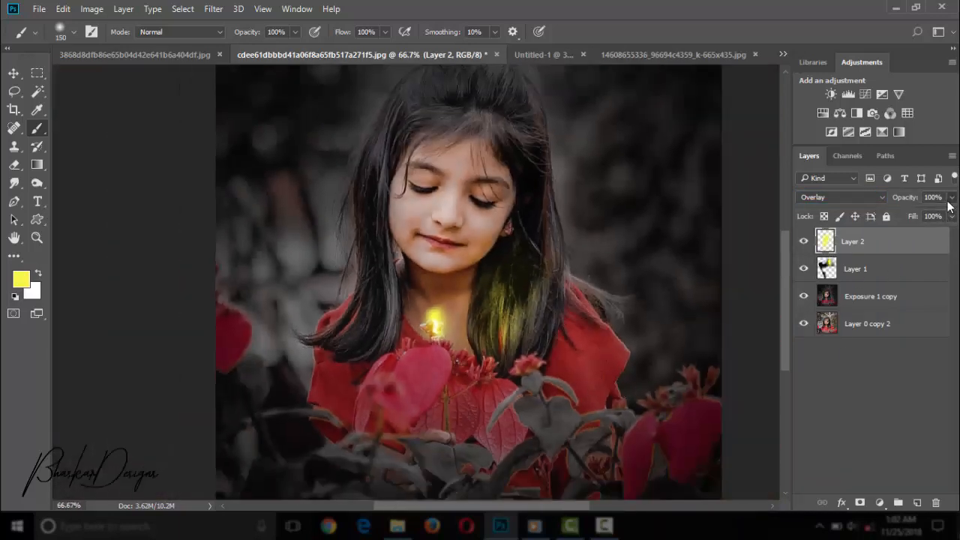
{"action": "left_click", "coordinate": [951, 198]}
{"action": "left_click_drag", "start_coordinate": [950, 215], "coordinate": [917, 214]}
Paint yellow across her neck, hair and dress, and hide the glow layer behind an inverted black layer mask.
{"action": "left_click", "coordinate": [511, 312]}
{"action": "left_click", "coordinate": [467, 328]}
{"action": "key", "text": "ctrl+z"}
{"action": "mouse_move", "coordinate": [435, 347]}
{"action": "left_mouse_down"}
{"action": "mouse_move", "coordinate": [533, 319]}
{"action": "mouse_move", "coordinate": [495, 96]}
{"action": "mouse_move", "coordinate": [554, 420]}
{"action": "left_mouse_up"}
{"action": "left_click", "coordinate": [860, 502]}
{"action": "key", "text": "d"}
{"action": "key", "text": "ctrl+i"}
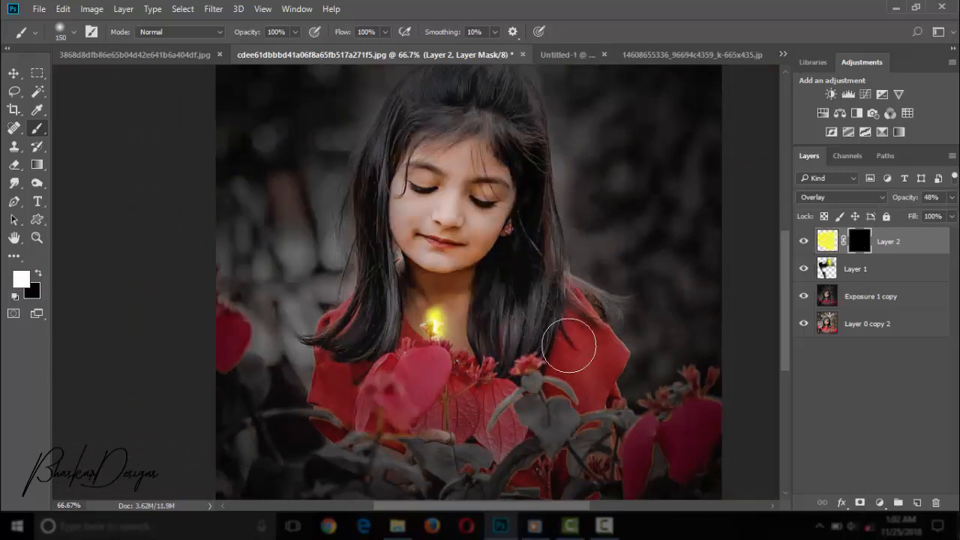
Paint white on the glow layer's mask to reveal yellow light on her chin, neck and the surrounding hair.
{"action": "key", "text": "ctrl+plus"}
{"action": "left_click_drag", "start_coordinate": [551, 300], "coordinate": [520, 371]}
{"action": "mouse_move", "coordinate": [393, 309]}
{"action": "left_mouse_down"}
{"action": "mouse_move", "coordinate": [434, 280]}
{"action": "mouse_move", "coordinate": [552, 236]}
{"action": "left_mouse_up"}
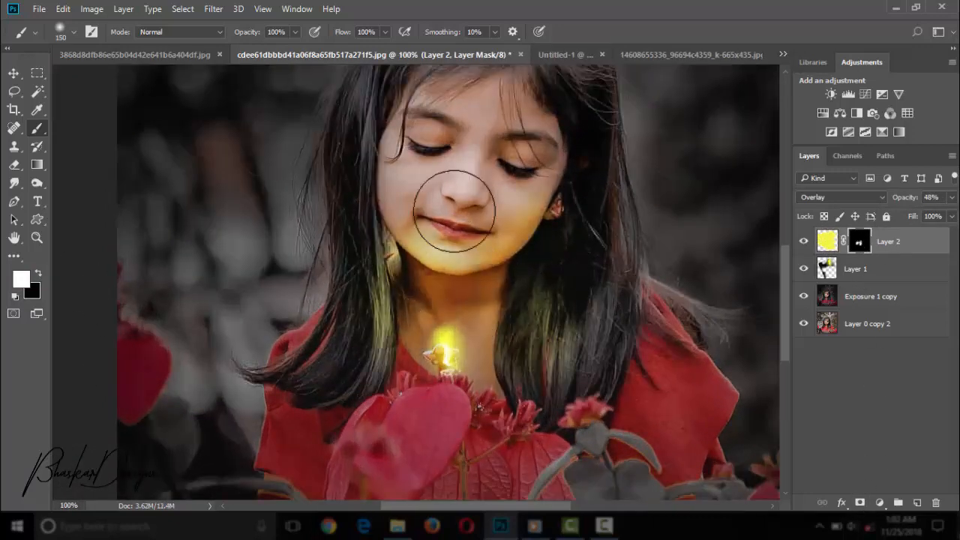
Paint black on the mask with a 70 px brush to remove the glow from her mouth, cheek and the hair below her ear.
{"action": "key", "text": "ctrl+plus"}
{"action": "key", "text": "bracketleft"}
{"action": "key", "text": "bracketleft"}
{"action": "key", "text": "bracketleft"}
{"action": "key", "text": "bracketleft"}
{"action": "key", "text": "bracketleft"}
{"action": "key", "text": "x"}
{"action": "left_click_drag", "start_coordinate": [514, 176], "coordinate": [718, 232]}
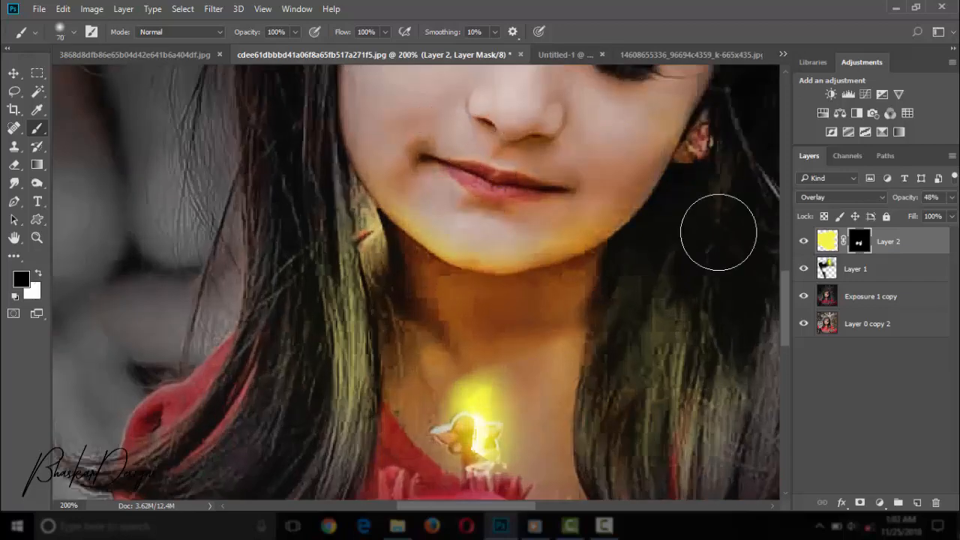
Paint the excess yellow out of the hair strands on both sides of her neck in the mask.
{"action": "key", "text": "x"}
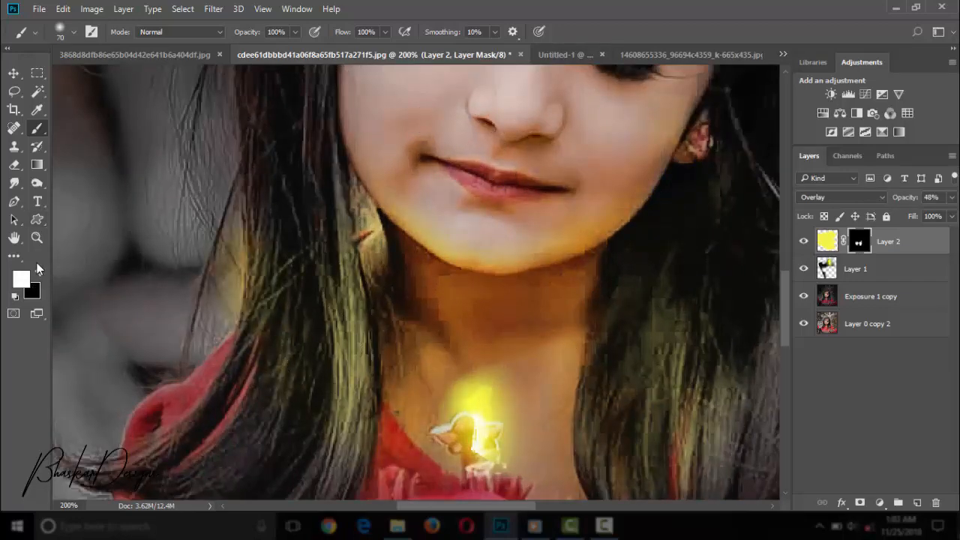
{"action": "key", "text": "x"}
{"action": "left_click_drag", "start_coordinate": [348, 439], "coordinate": [330, 278]}
{"action": "left_click_drag", "start_coordinate": [719, 352], "coordinate": [651, 250]}
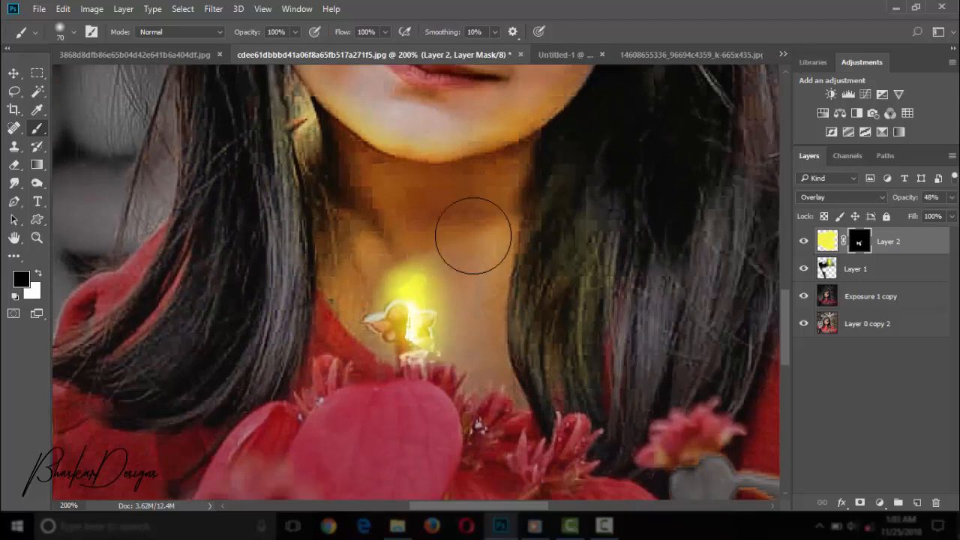
Touch up the glow mask in black along the hair beside her cheek and neck.
{"action": "key", "text": "ctrl+minus"}
{"action": "key", "text": "ctrl+minus"}
{"action": "key", "text": "ctrl+plus"}
{"action": "left_click", "coordinate": [39, 274]}
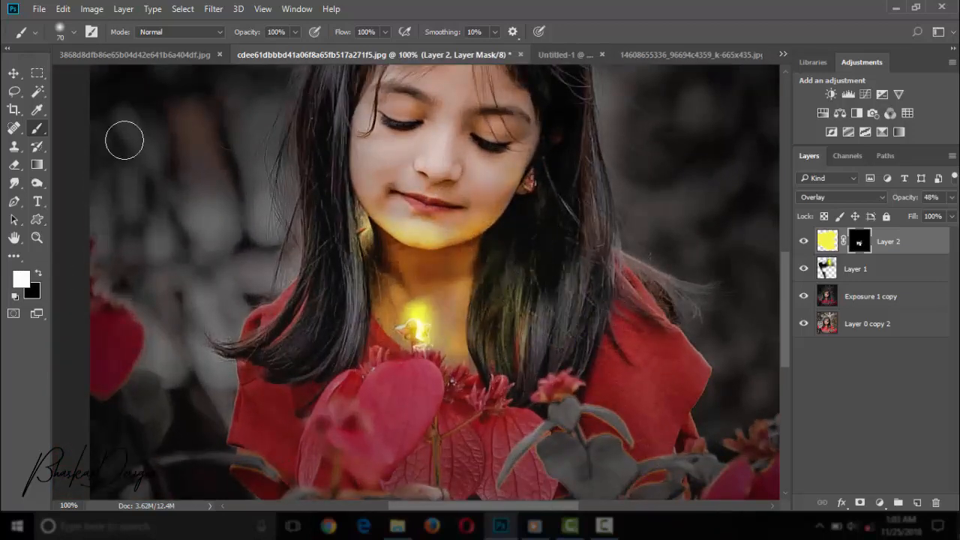
{"action": "left_click", "coordinate": [39, 273]}
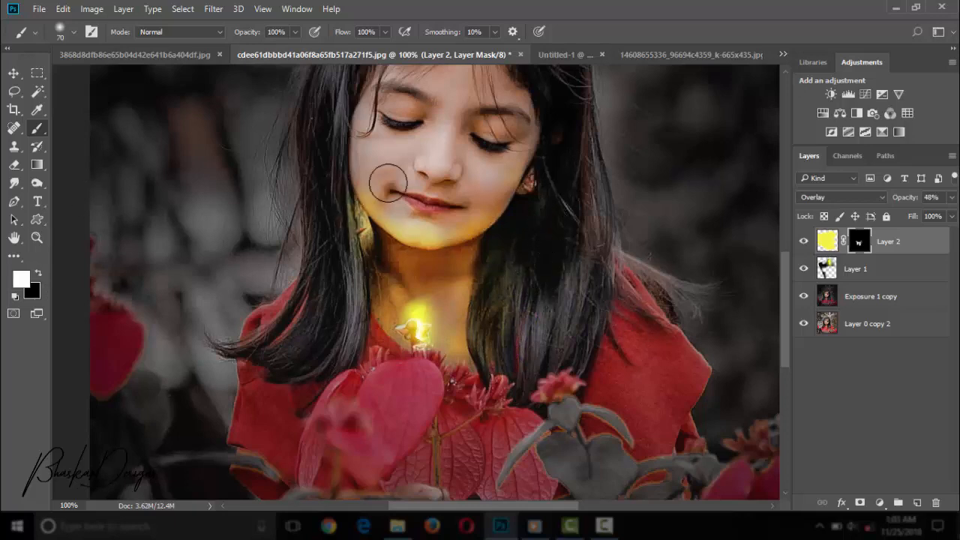
{"action": "left_click_drag", "start_coordinate": [339, 196], "coordinate": [367, 205]}
{"action": "key", "text": "ctrl+minus"}
{"action": "key", "text": "ctrl+minus"}
{"action": "key", "text": "ctrl+minus"}
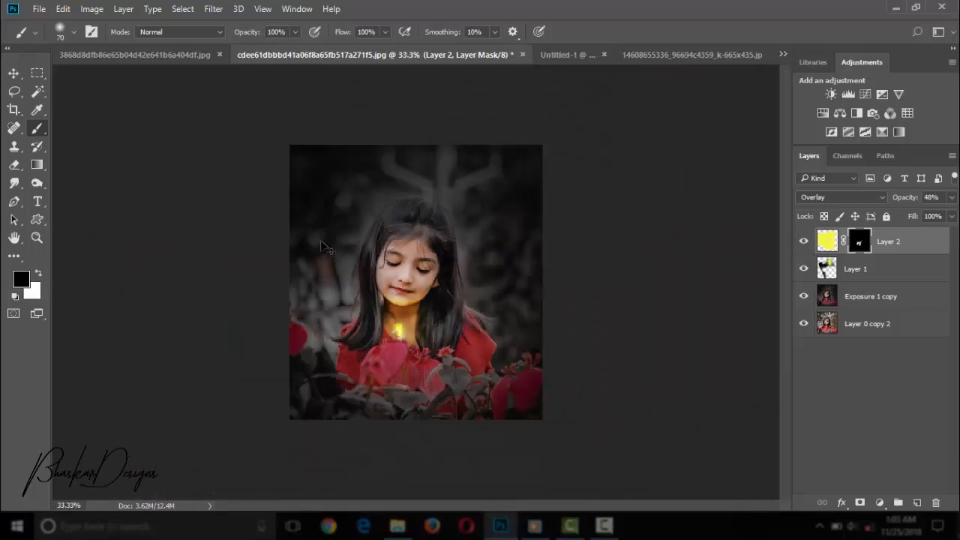
Add a new layer and place one large soft yellow glow over her neck and chest with a 700 px brush.
{"action": "key", "text": "ctrl+plus"}
{"action": "left_click", "coordinate": [917, 502]}
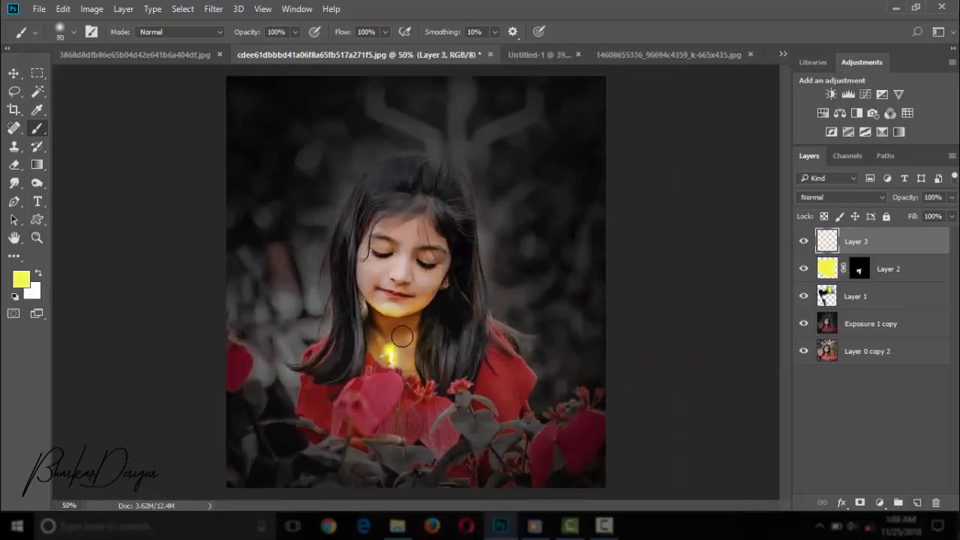
{"action": "key", "text": "bracketright"}
{"action": "key", "text": "bracketright"}
{"action": "key", "text": "bracketright"}
{"action": "key", "text": "bracketright"}
{"action": "key", "text": "bracketright"}
{"action": "key", "text": "bracketright"}
{"action": "key", "text": "bracketright"}
{"action": "key", "text": "bracketright"}
{"action": "key", "text": "bracketright"}
{"action": "key", "text": "bracketright"}
{"action": "key", "text": "bracketright"}
{"action": "key", "text": "bracketright"}
{"action": "key", "text": "bracketright"}
{"action": "left_click", "coordinate": [437, 345]}
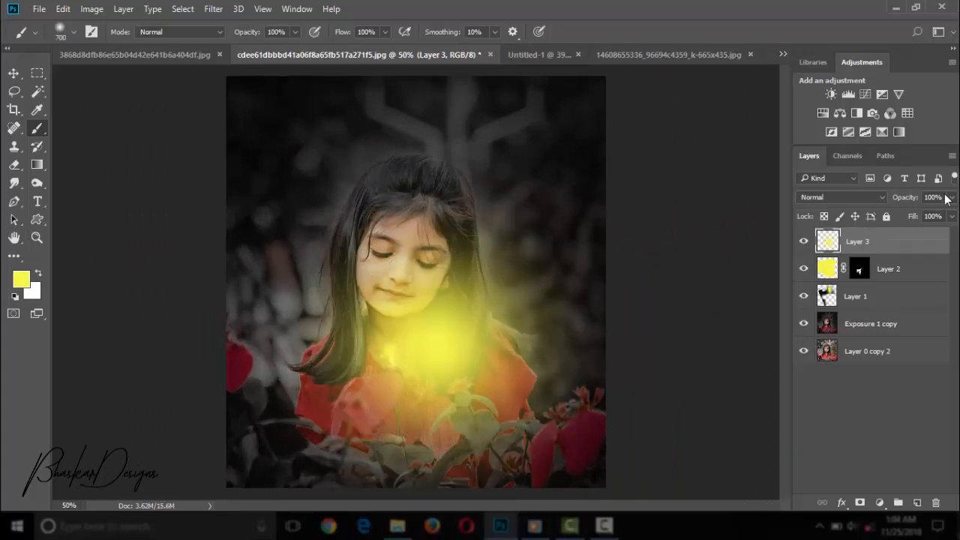
Set the large glow layer to Overlay blending at 37% opacity.
{"action": "left_click", "coordinate": [871, 198]}
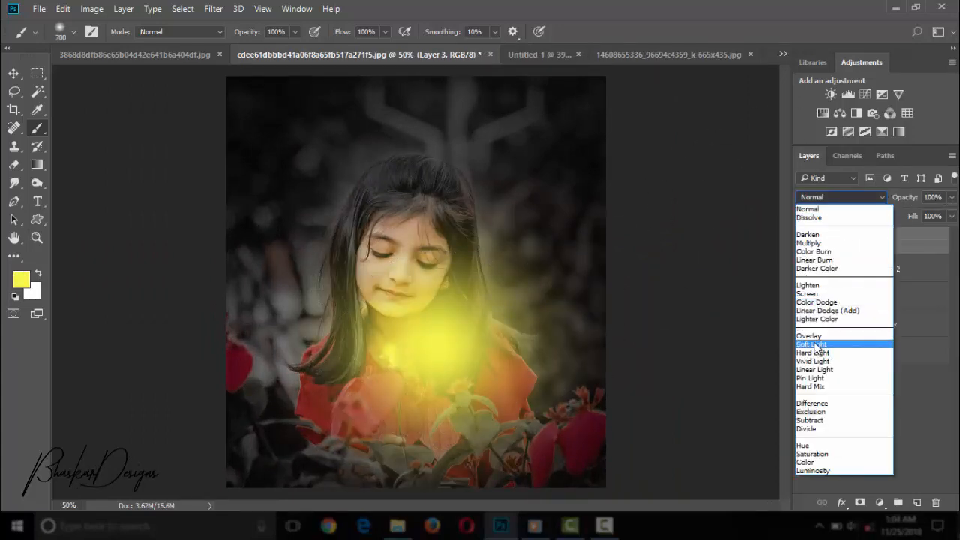
{"action": "left_click", "coordinate": [812, 335]}
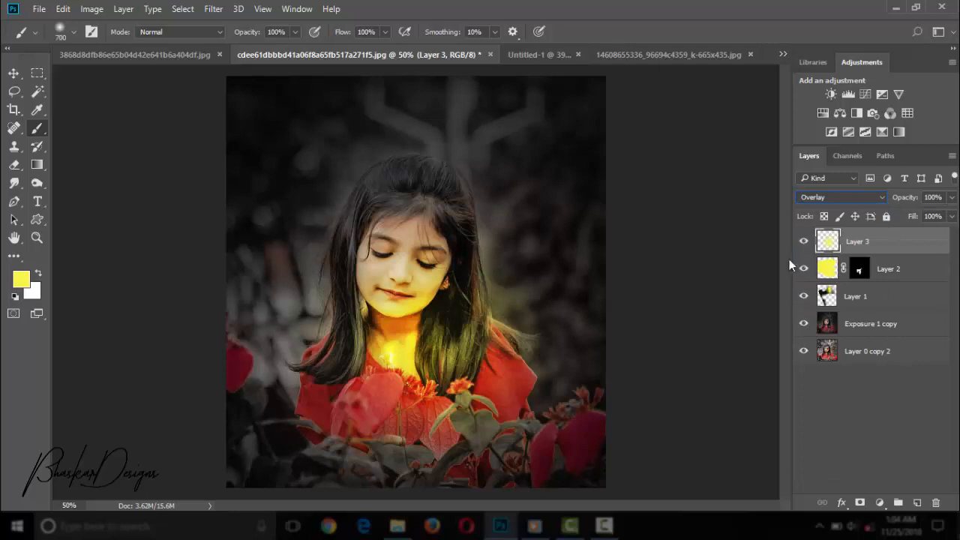
{"action": "left_click", "coordinate": [949, 197]}
{"action": "left_click_drag", "start_coordinate": [919, 213], "coordinate": [908, 216]}
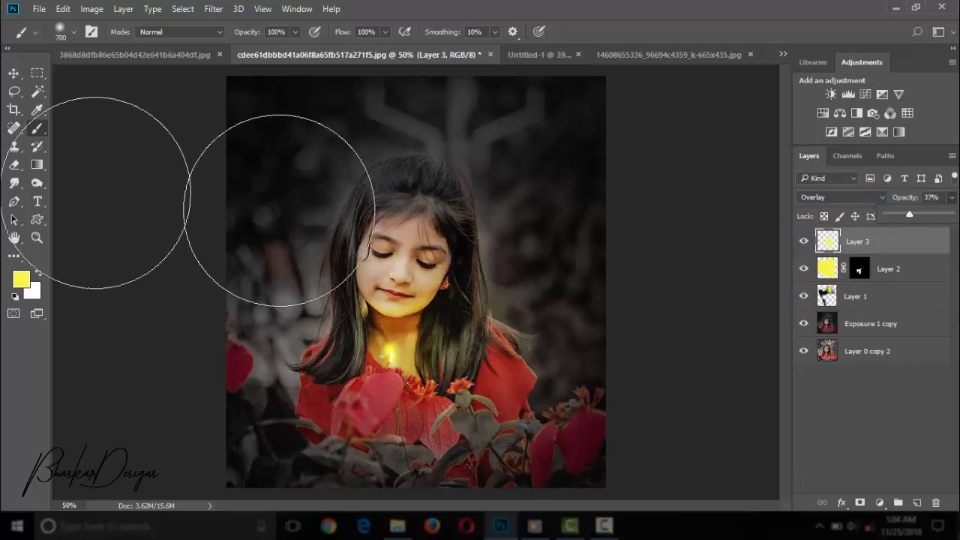
Transform the large glow layer to sit around her face, neck and the flowers, and apply the change.
{"action": "left_click", "coordinate": [14, 73]}
{"action": "mouse_move", "coordinate": [566, 459]}
{"action": "left_mouse_down"}
{"action": "mouse_move", "coordinate": [527, 461]}
{"action": "mouse_move", "coordinate": [564, 465]}
{"action": "left_mouse_up"}
{"action": "left_click", "coordinate": [622, 31]}
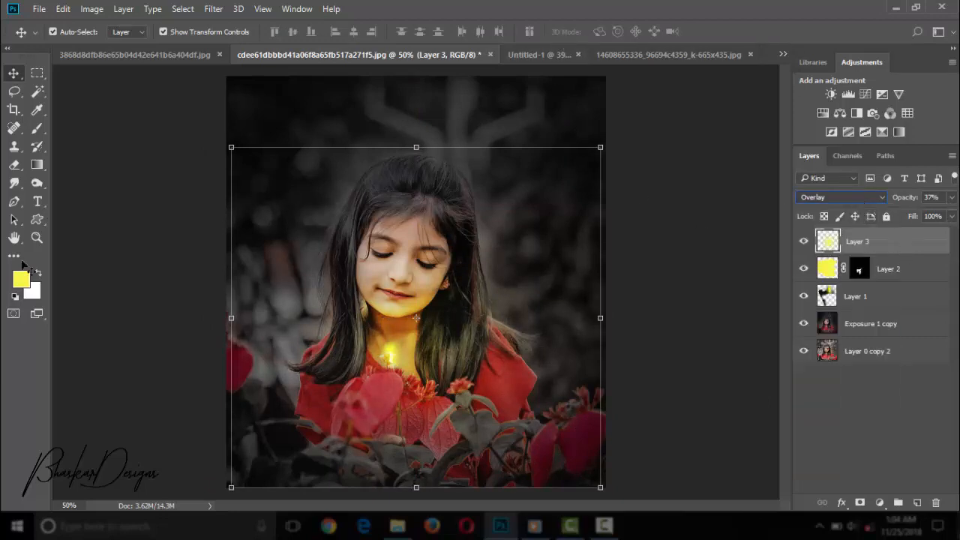
Add another layer and place a 700 px soft yellow glow over the petals and hair ends on the image's left side.
{"action": "left_click", "coordinate": [37, 238]}
{"action": "left_click_drag", "start_coordinate": [555, 300], "coordinate": [457, 298]}
{"action": "left_click_drag", "start_coordinate": [398, 295], "coordinate": [504, 321]}
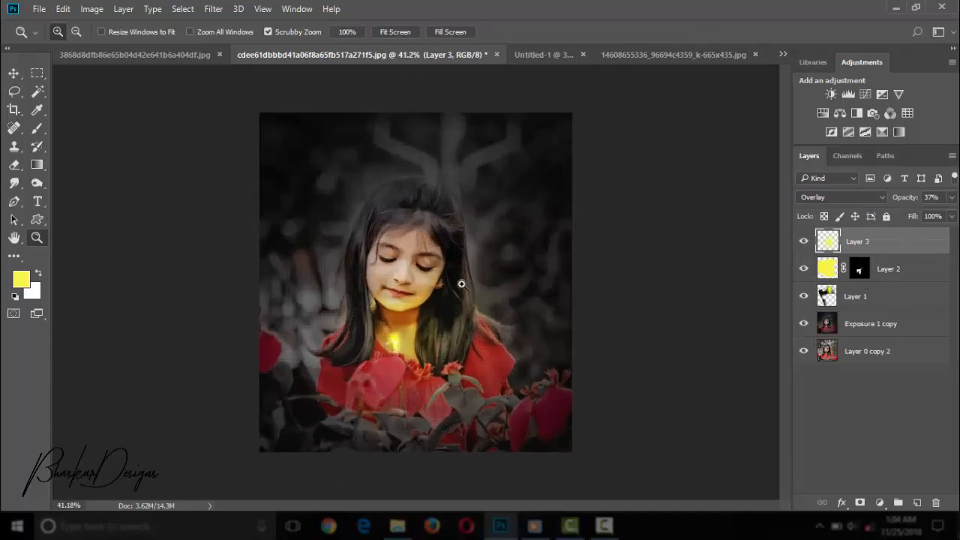
{"action": "left_click", "coordinate": [916, 502]}
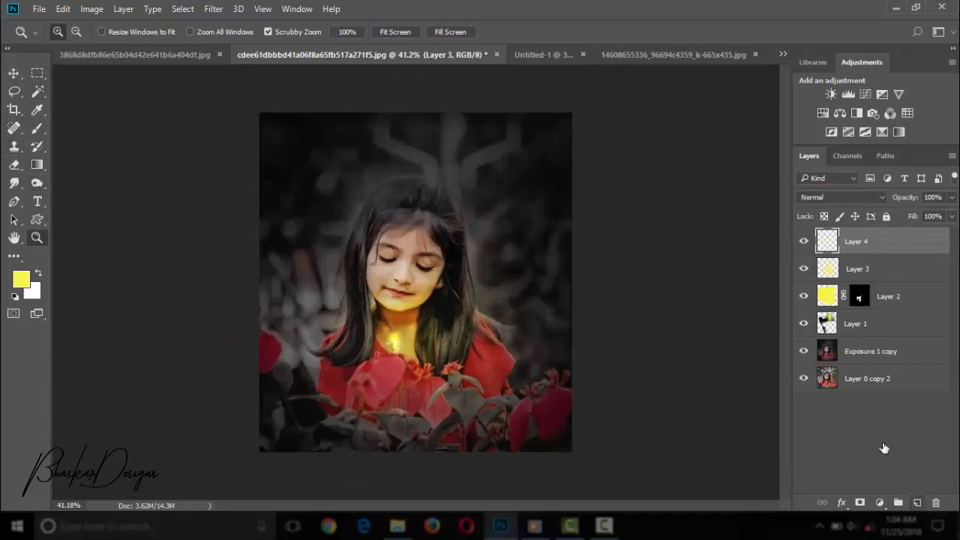
{"action": "left_click", "coordinate": [38, 127]}
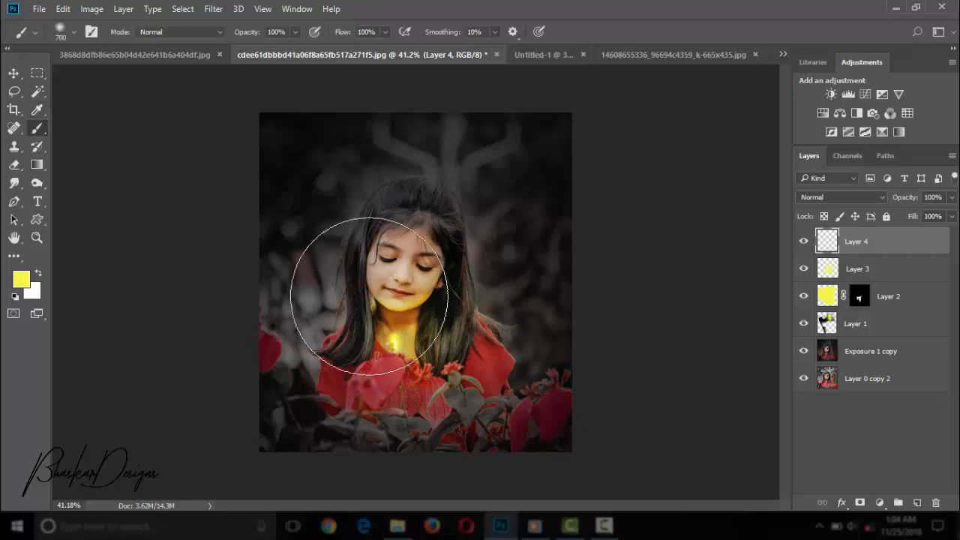
{"action": "left_click", "coordinate": [332, 369]}
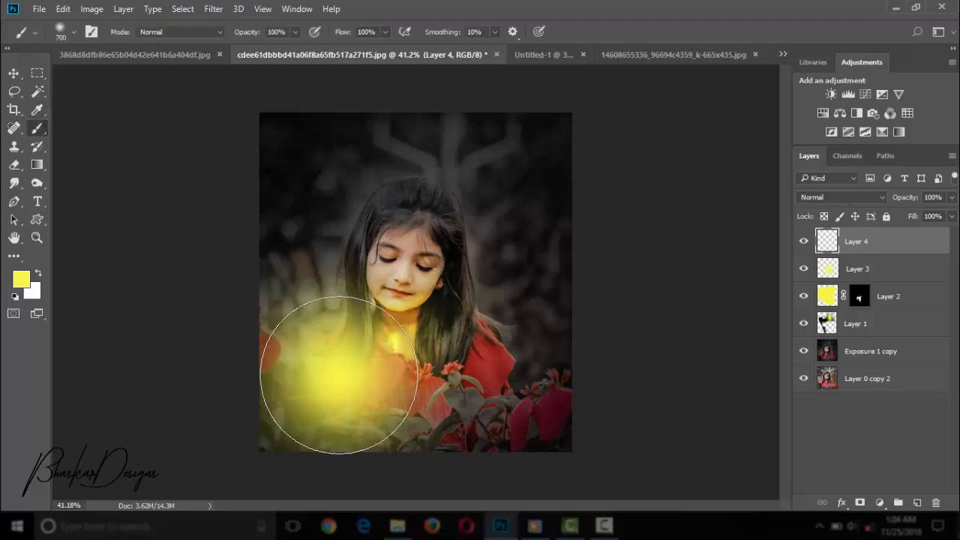
Set the new glow layer to Multiply blending at 78% opacity.
{"action": "key", "text": "Down"}
{"action": "key", "text": "Down"}
{"action": "key", "text": "Down"}
{"action": "key", "text": "Down"}
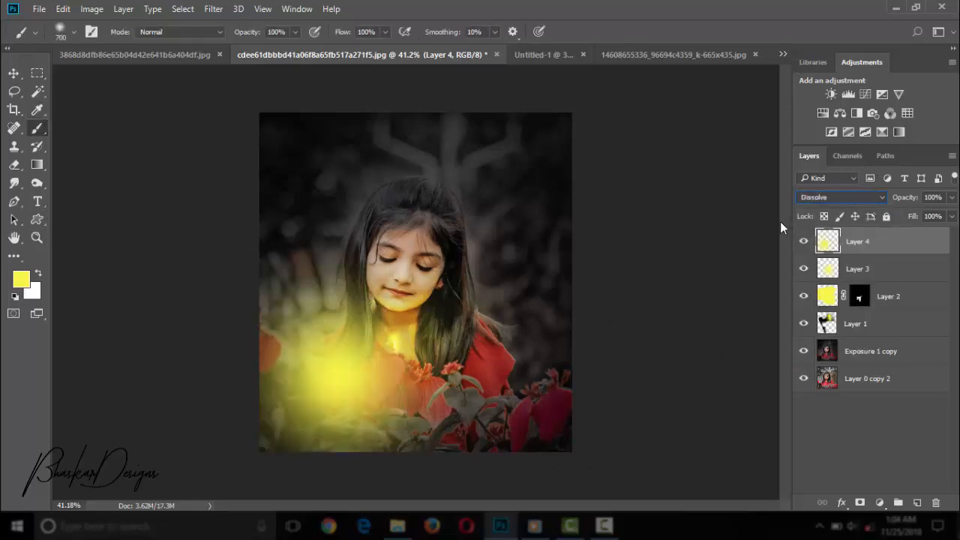
{"action": "key", "text": "Up"}
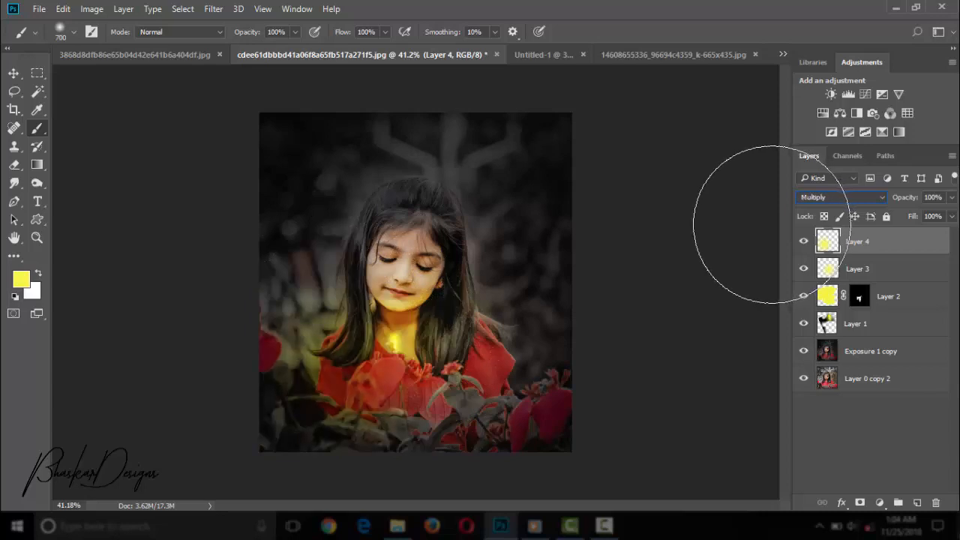
{"action": "left_click", "coordinate": [951, 198]}
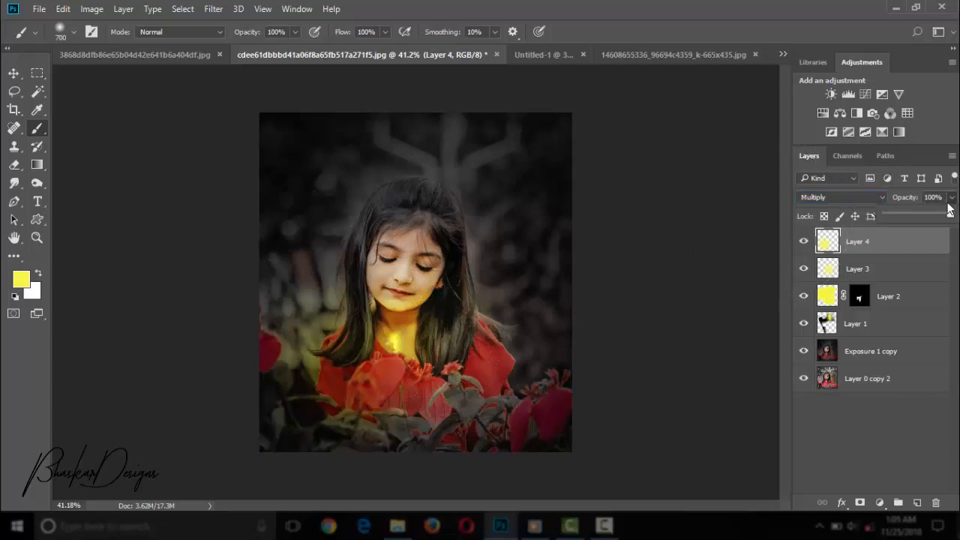
{"action": "left_click_drag", "start_coordinate": [917, 212], "coordinate": [925, 212]}
Copy the large firefly cutout from the Untitled-1 document into the portrait, above the girl's head in the dark background.
{"action": "left_click", "coordinate": [36, 238]}
{"action": "left_click_drag", "start_coordinate": [243, 220], "coordinate": [639, 453]}
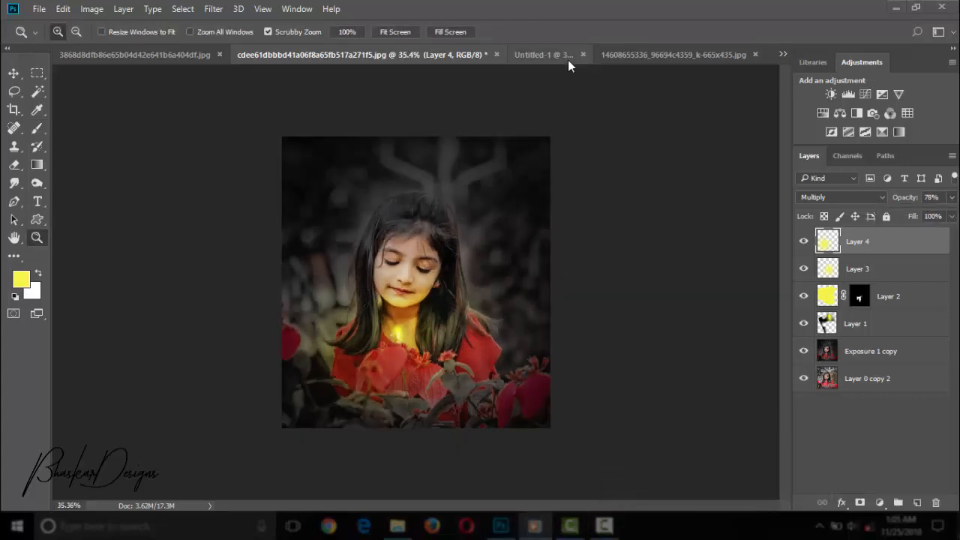
{"action": "left_click", "coordinate": [566, 56]}
{"action": "key", "text": "v"}
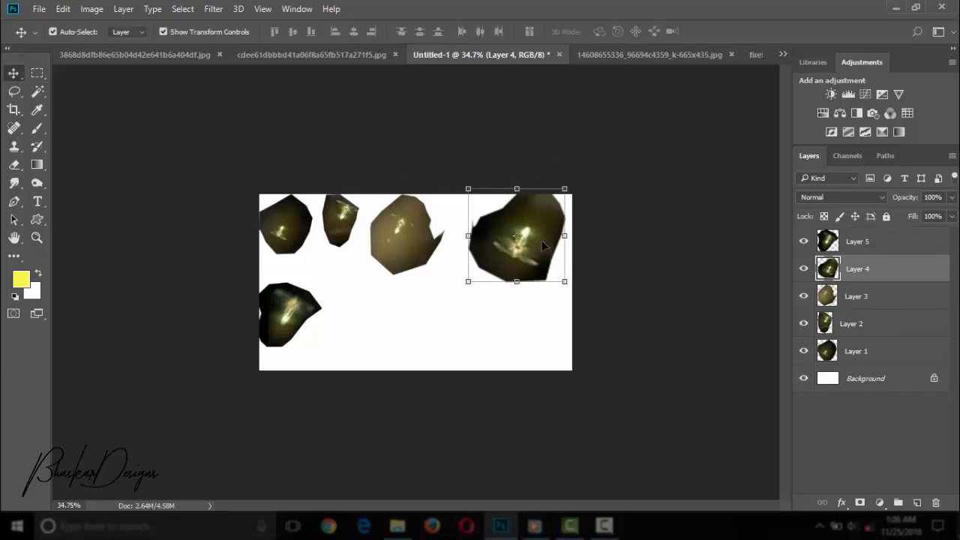
{"action": "left_click_drag", "start_coordinate": [544, 246], "coordinate": [517, 234]}
Cycle through the blend modes for the new firefly layer and set it to Screen.
{"action": "left_click", "coordinate": [839, 197]}
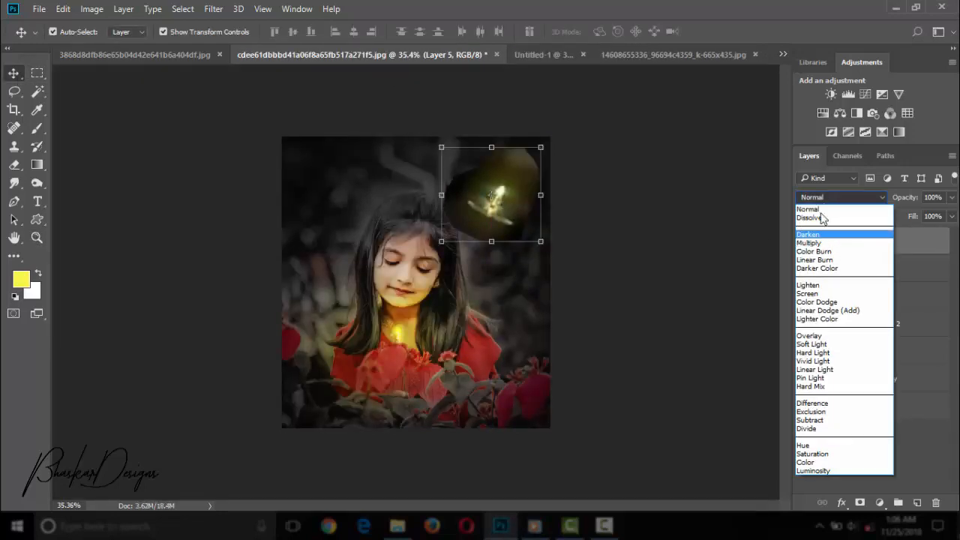
{"action": "left_click", "coordinate": [819, 209]}
{"action": "key", "text": "Down"}
{"action": "key", "text": "Down"}
{"action": "key", "text": "Down"}
{"action": "key", "text": "Down"}
{"action": "key", "text": "Down"}
{"action": "key", "text": "Down"}
{"action": "key", "text": "Down"}
{"action": "key", "text": "Down"}
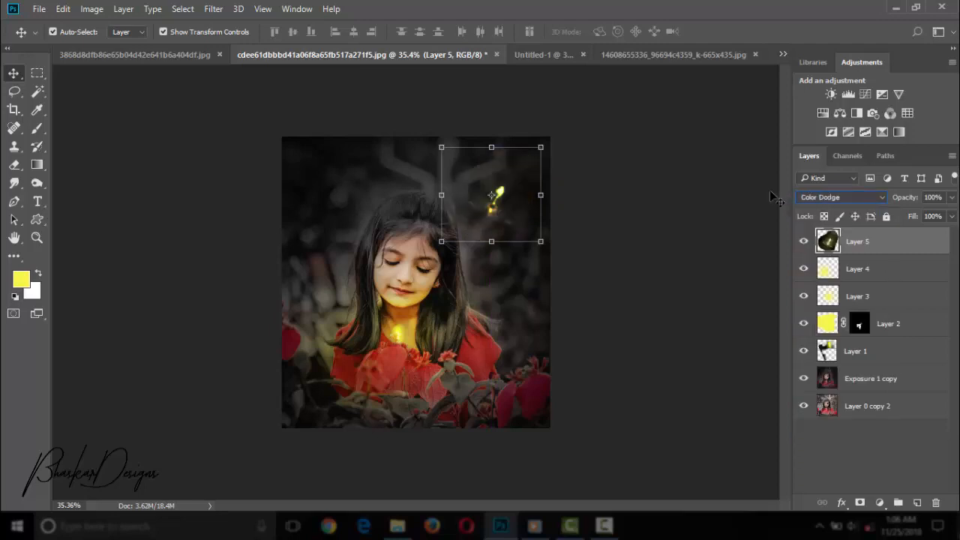
{"action": "key", "text": "Up"}
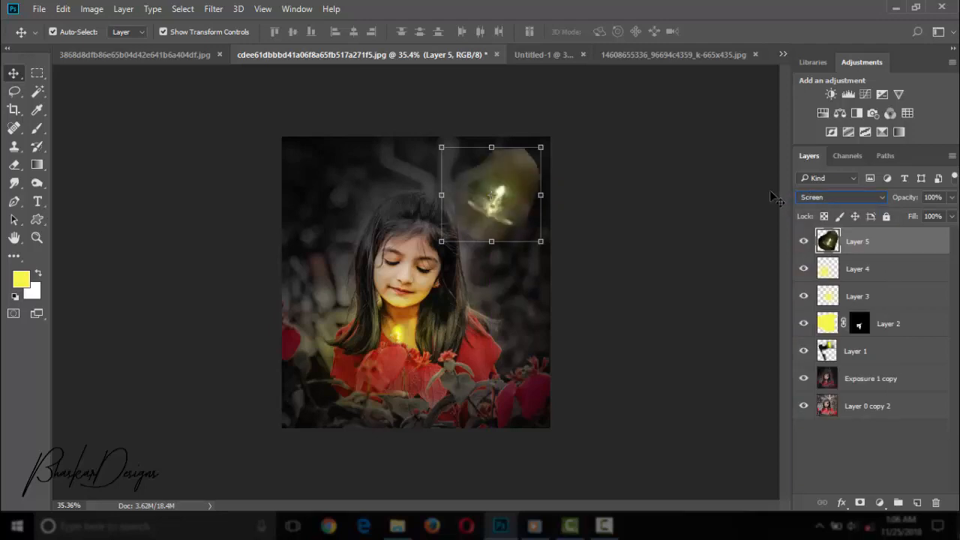
Scale the new firefly down to about 67% and apply the transformation.
{"action": "left_click_drag", "start_coordinate": [443, 241], "coordinate": [475, 211]}
{"action": "key", "text": "ctrl+plus"}
{"action": "key", "text": "ctrl+plus"}
{"action": "left_click_drag", "start_coordinate": [484, 265], "coordinate": [377, 449]}
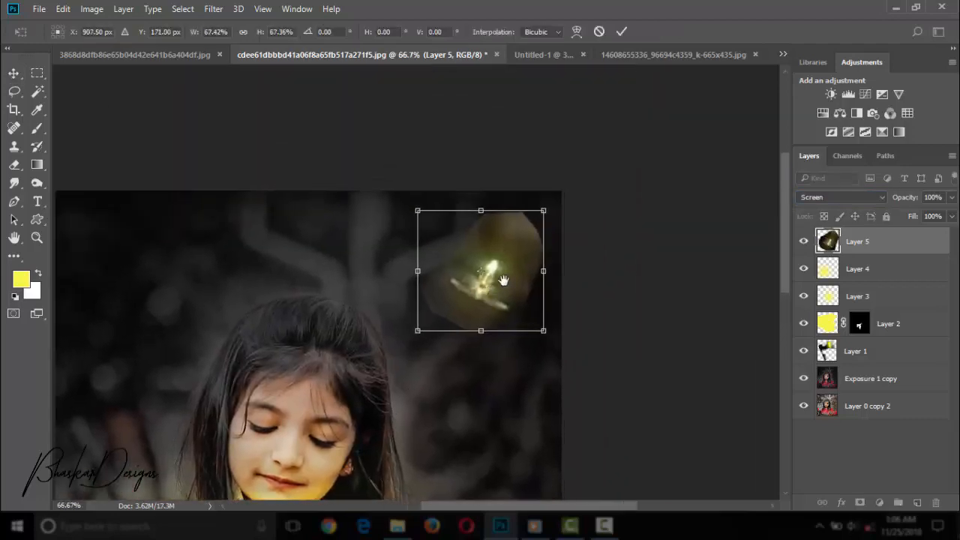
{"action": "left_click", "coordinate": [14, 164]}
{"action": "key", "text": "Return"}
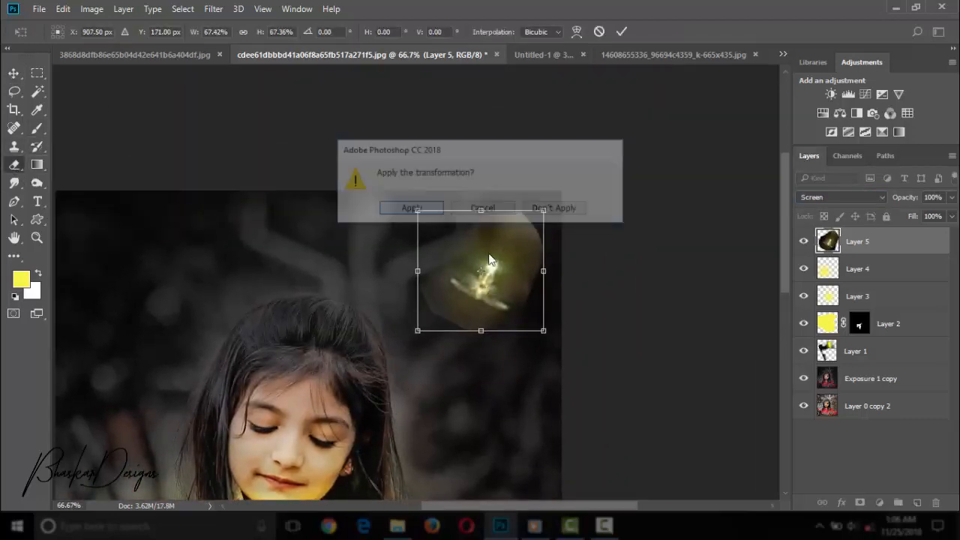
Erase the dark cutout background around the new firefly, enlarging the eraser to 200 px for the outer areas.
{"action": "mouse_move", "coordinate": [430, 299]}
{"action": "left_mouse_down"}
{"action": "mouse_move", "coordinate": [463, 312]}
{"action": "mouse_move", "coordinate": [541, 268]}
{"action": "left_mouse_up"}
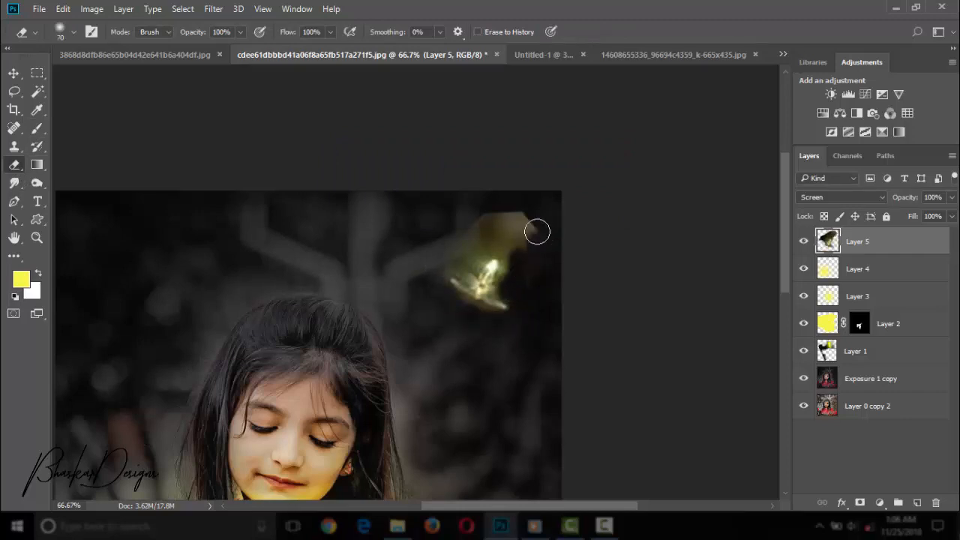
{"action": "key", "text": "bracketright"}
{"action": "key", "text": "bracketright"}
{"action": "key", "text": "bracketright"}
{"action": "key", "text": "bracketright"}
{"action": "key", "text": "bracketright"}
{"action": "key", "text": "bracketright"}
{"action": "key", "text": "bracketright"}
{"action": "mouse_move", "coordinate": [537, 232]}
{"action": "left_mouse_down"}
{"action": "mouse_move", "coordinate": [435, 220]}
{"action": "mouse_move", "coordinate": [552, 245]}
{"action": "mouse_move", "coordinate": [536, 278]}
{"action": "mouse_move", "coordinate": [462, 336]}
{"action": "left_mouse_up"}
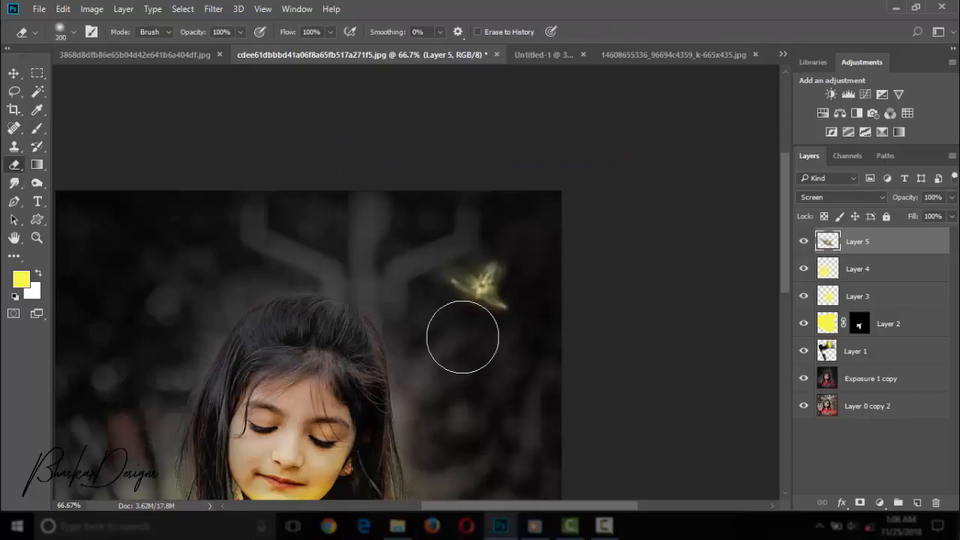
Scale the firefly above the girl's head down to about 64% width and 70% height and apply the transformation.
{"action": "left_click", "coordinate": [36, 238]}
{"action": "left_click_drag", "start_coordinate": [465, 225], "coordinate": [401, 224]}
{"action": "left_click_drag", "start_coordinate": [551, 192], "coordinate": [557, 226]}
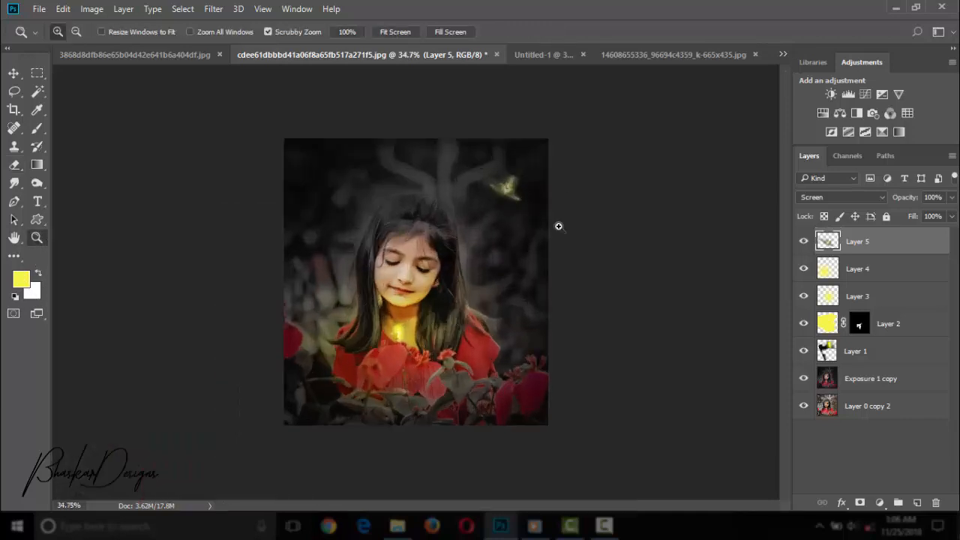
{"action": "key", "text": "v"}
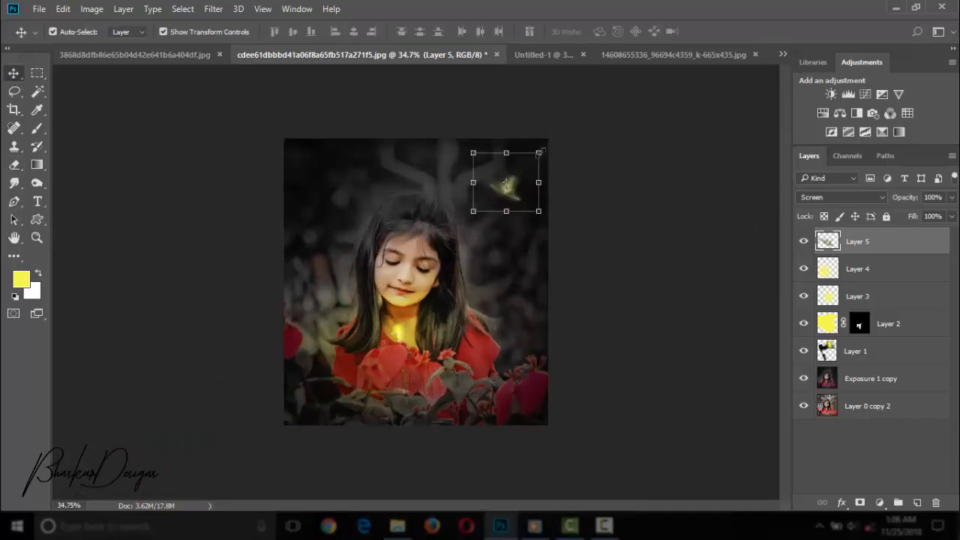
{"action": "left_click_drag", "start_coordinate": [539, 152], "coordinate": [516, 170]}
{"action": "left_click_drag", "start_coordinate": [514, 193], "coordinate": [526, 194]}
{"action": "left_click", "coordinate": [621, 32]}
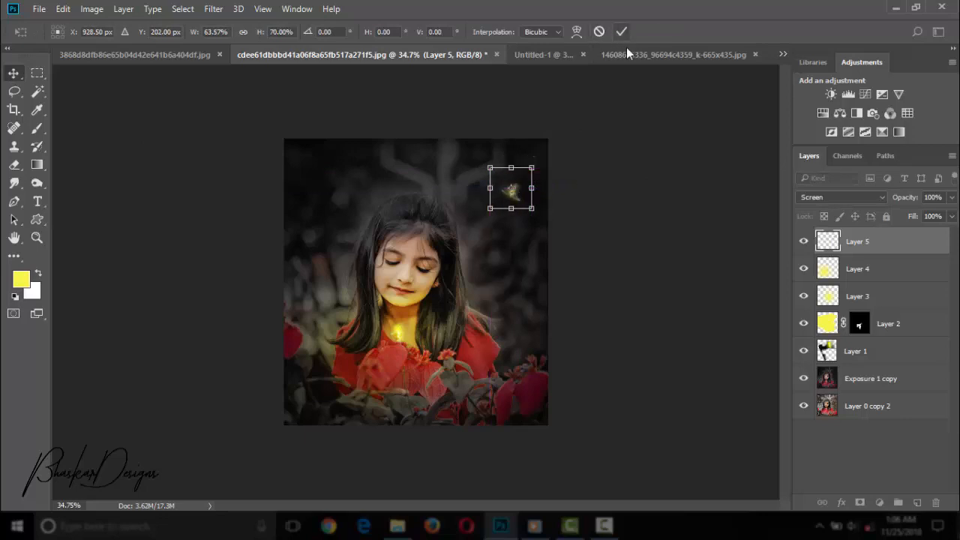
Copy the light brown firefly cutout from the Untitled-1 document into the portrait, beside the girl's hair below the first background firefly.
{"action": "left_click", "coordinate": [36, 238]}
{"action": "left_click_drag", "start_coordinate": [277, 208], "coordinate": [180, 209]}
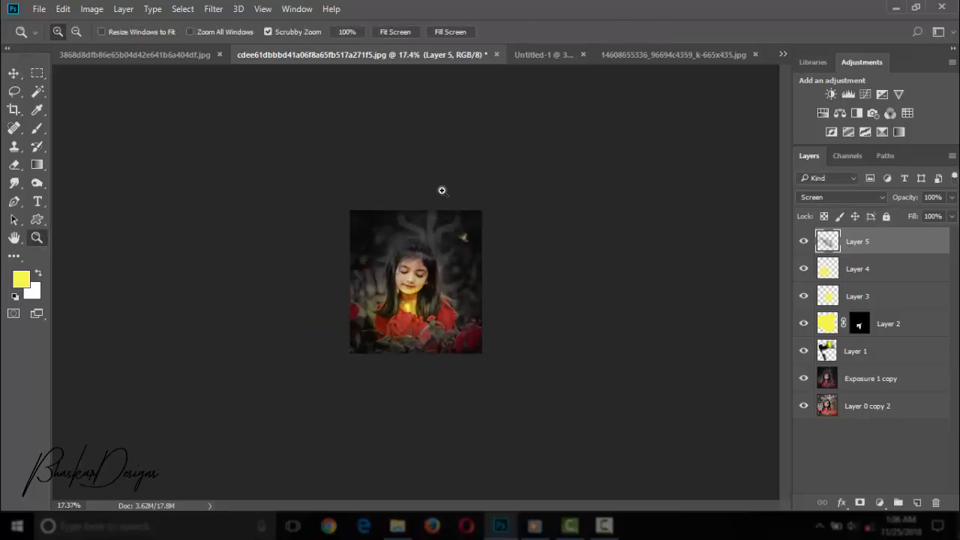
{"action": "left_click", "coordinate": [442, 191]}
{"action": "left_click", "coordinate": [539, 55]}
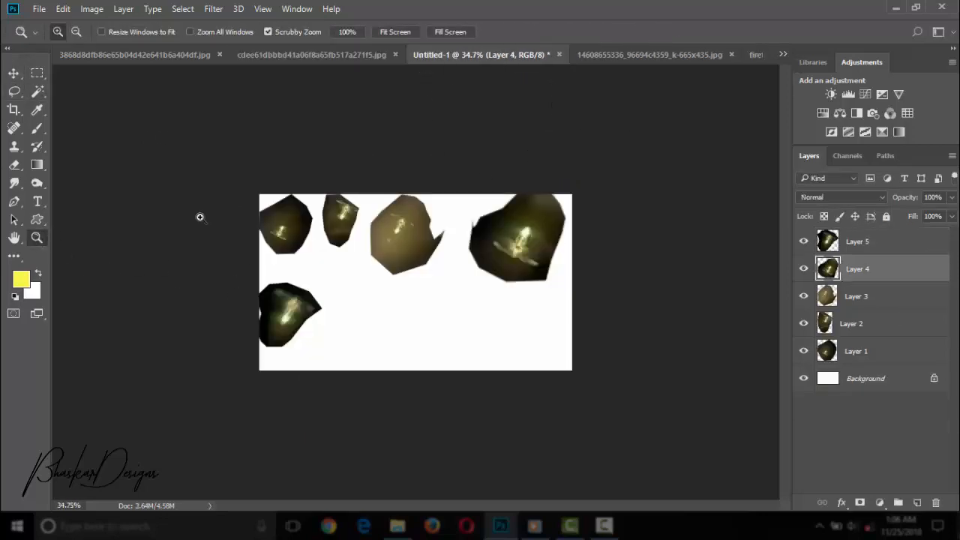
{"action": "left_click", "coordinate": [13, 73]}
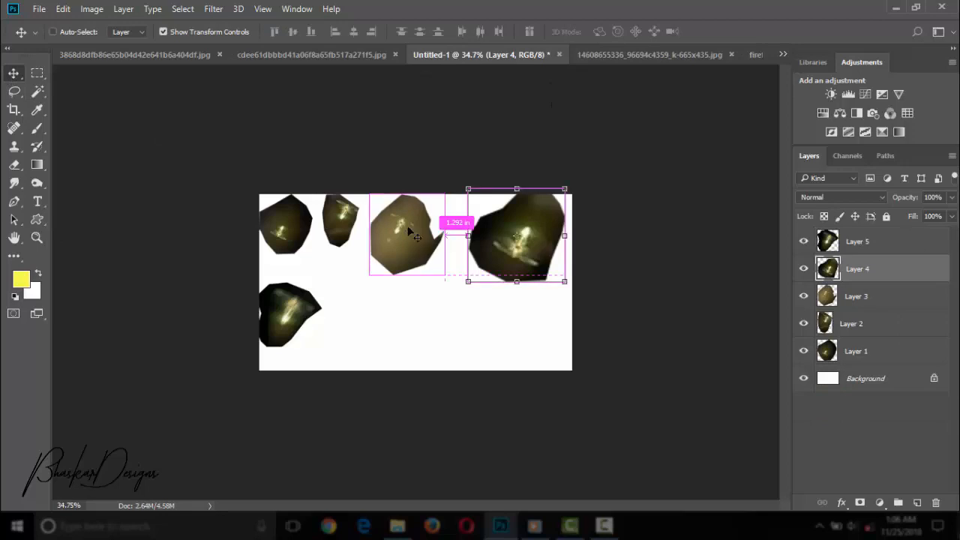
{"action": "left_click_drag", "start_coordinate": [408, 228], "coordinate": [409, 209]}
{"action": "left_click", "coordinate": [890, 293]}
{"action": "left_click_drag", "start_coordinate": [445, 257], "coordinate": [492, 286]}
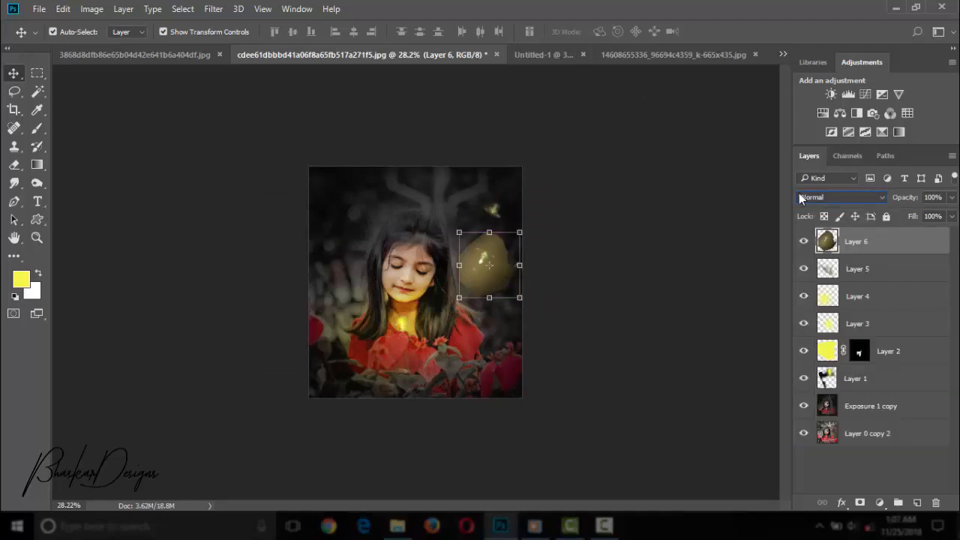
Cycle through the blend modes for the brown firefly layer and set it to Color Dodge.
{"action": "scroll", "coordinate": [797, 193], "scroll_direction": "down", "scroll_amount": 10}
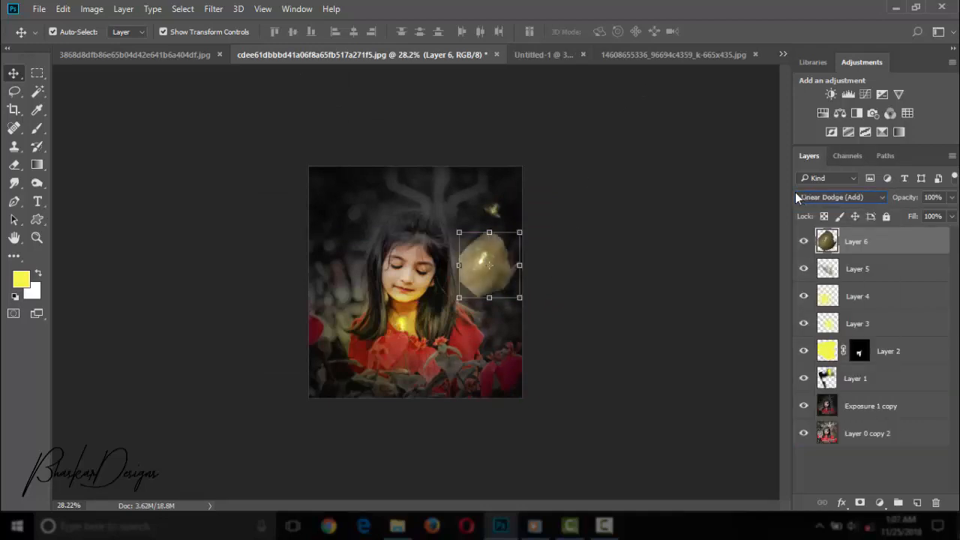
{"action": "scroll", "coordinate": [795, 192], "scroll_direction": "down", "scroll_amount": 8}
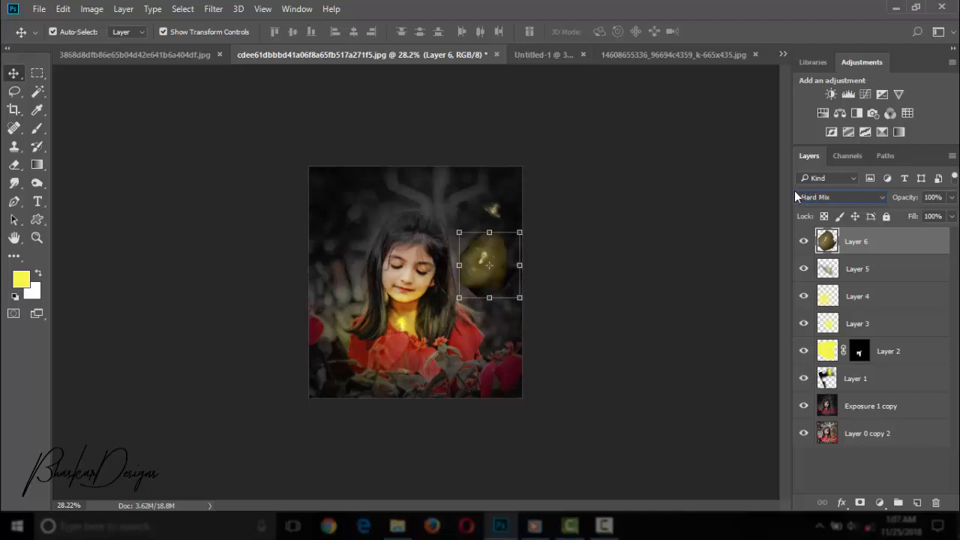
{"action": "scroll", "coordinate": [794, 192], "scroll_direction": "up", "scroll_amount": 3}
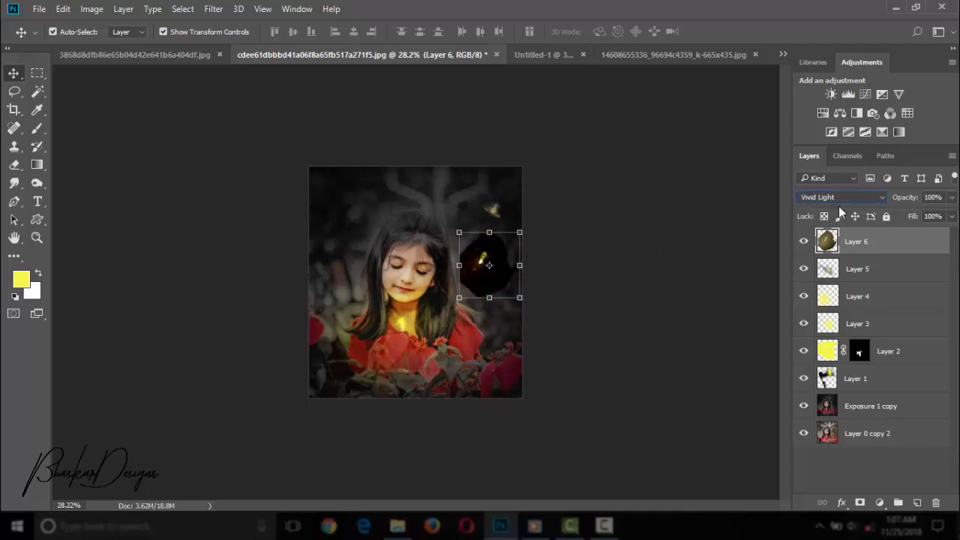
{"action": "scroll", "coordinate": [838, 206], "scroll_direction": "up", "scroll_amount": 6}
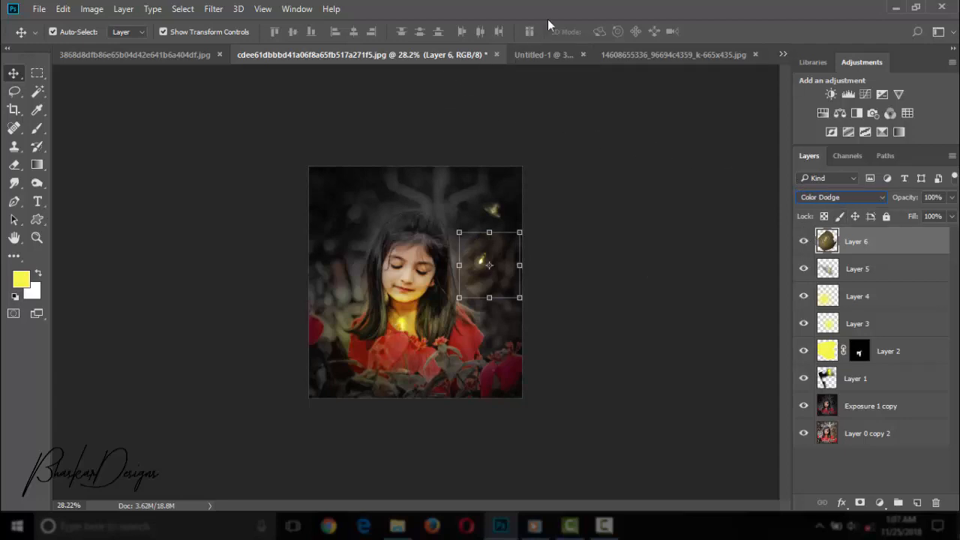
Erase the visible cutout patch around the Color Dodge firefly so only its glow remains.
{"action": "left_click", "coordinate": [36, 238]}
{"action": "left_click_drag", "start_coordinate": [450, 283], "coordinate": [676, 248]}
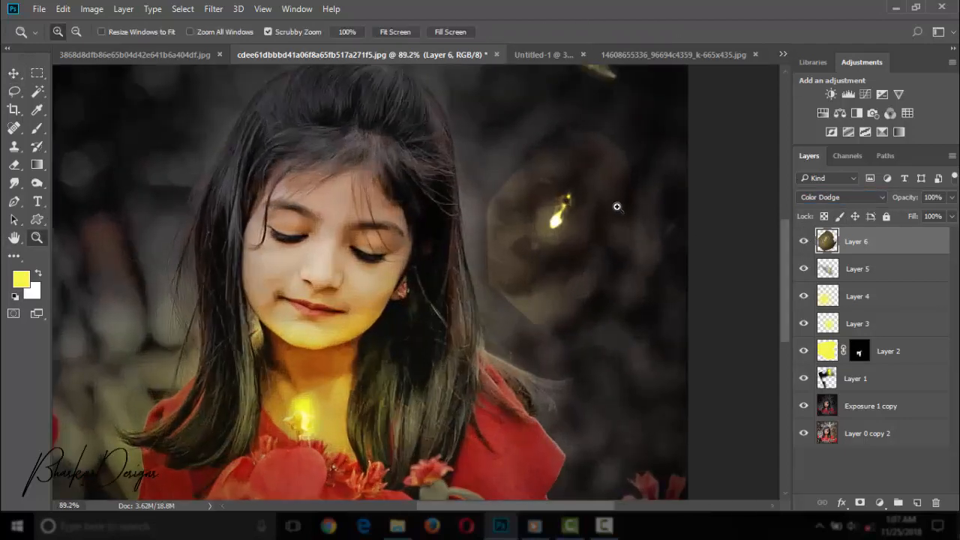
{"action": "left_click_drag", "start_coordinate": [617, 207], "coordinate": [628, 215]}
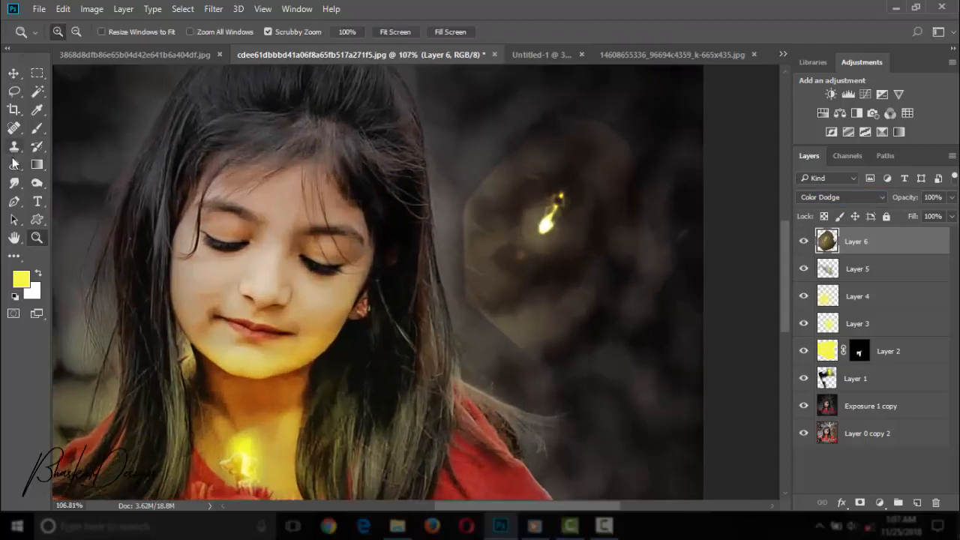
{"action": "left_click", "coordinate": [14, 164]}
{"action": "mouse_move", "coordinate": [505, 300]}
{"action": "left_mouse_down"}
{"action": "mouse_move", "coordinate": [661, 292]}
{"action": "mouse_move", "coordinate": [663, 246]}
{"action": "mouse_move", "coordinate": [596, 120]}
{"action": "mouse_move", "coordinate": [509, 111]}
{"action": "mouse_move", "coordinate": [472, 141]}
{"action": "mouse_move", "coordinate": [440, 187]}
{"action": "mouse_move", "coordinate": [469, 299]}
{"action": "left_mouse_up"}
{"action": "left_click", "coordinate": [37, 238]}
{"action": "left_click_drag", "start_coordinate": [289, 220], "coordinate": [176, 221]}
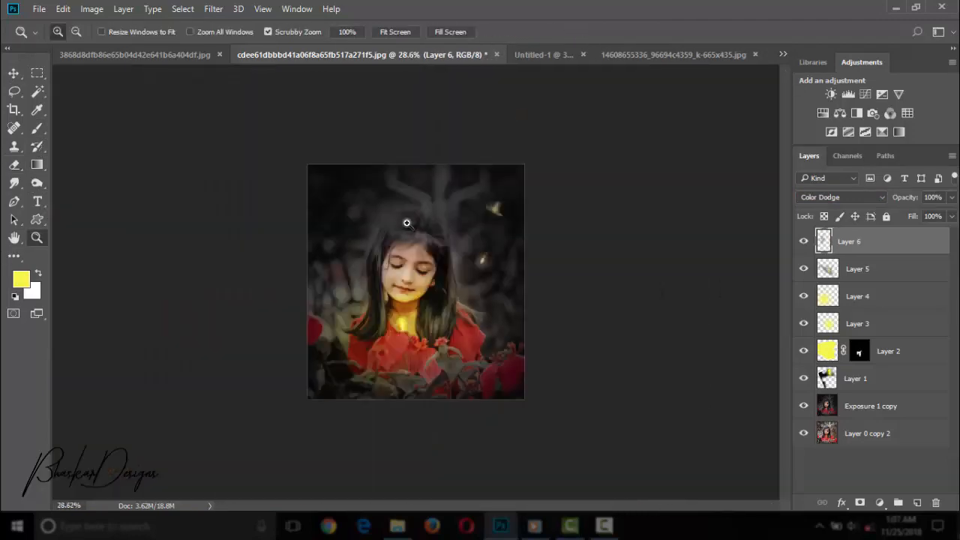
{"action": "left_click_drag", "start_coordinate": [406, 223], "coordinate": [525, 290]}
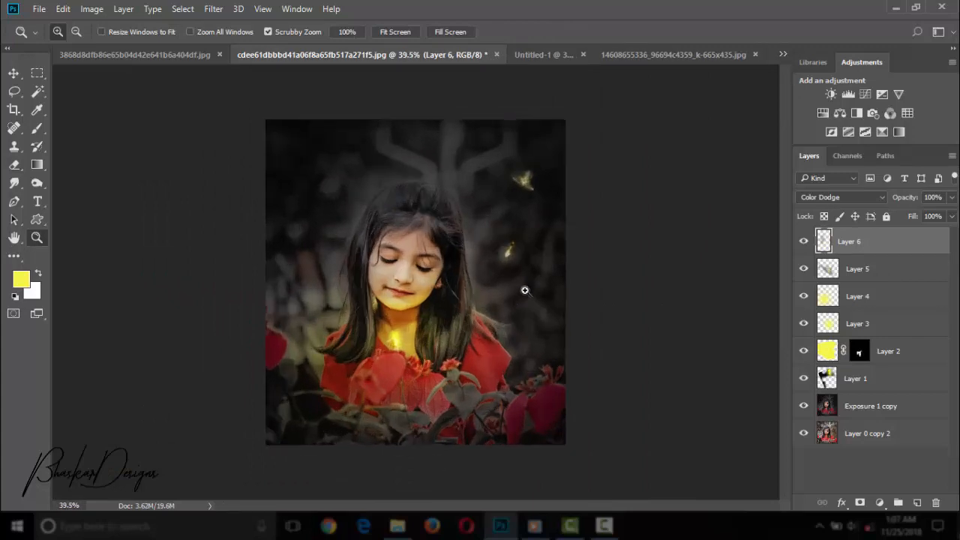
Copy the bottom-row firefly cutout from Untitled-1 into the portrait's lower-right corner and enlarge it to about 179%.
{"action": "left_click", "coordinate": [544, 56]}
{"action": "left_click", "coordinate": [13, 73]}
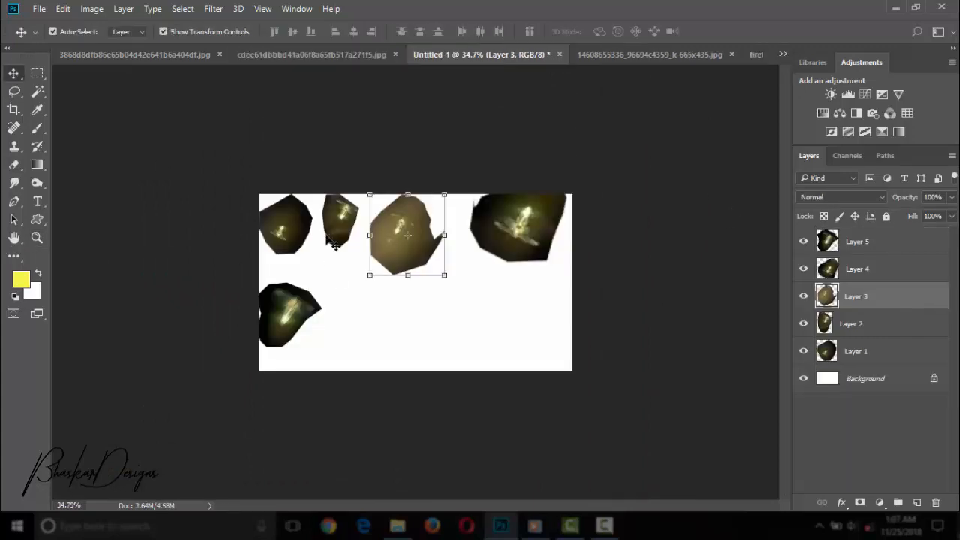
{"action": "left_click", "coordinate": [342, 222], "text": "ctrl"}
{"action": "left_click", "coordinate": [519, 231], "text": "ctrl"}
{"action": "left_click_drag", "start_coordinate": [293, 294], "coordinate": [500, 361]}
{"action": "left_click_drag", "start_coordinate": [538, 395], "coordinate": [597, 451]}
{"action": "left_click_drag", "start_coordinate": [562, 447], "coordinate": [543, 452]}
Set the enlarged corner firefly's layer to Lighten blending and apply its transformation.
{"action": "left_click", "coordinate": [814, 199]}
{"action": "key", "text": "Down"}
{"action": "key", "text": "Down"}
{"action": "key", "text": "Down"}
{"action": "key", "text": "Down"}
{"action": "key", "text": "Down"}
{"action": "key", "text": "Down"}
{"action": "key", "text": "Down"}
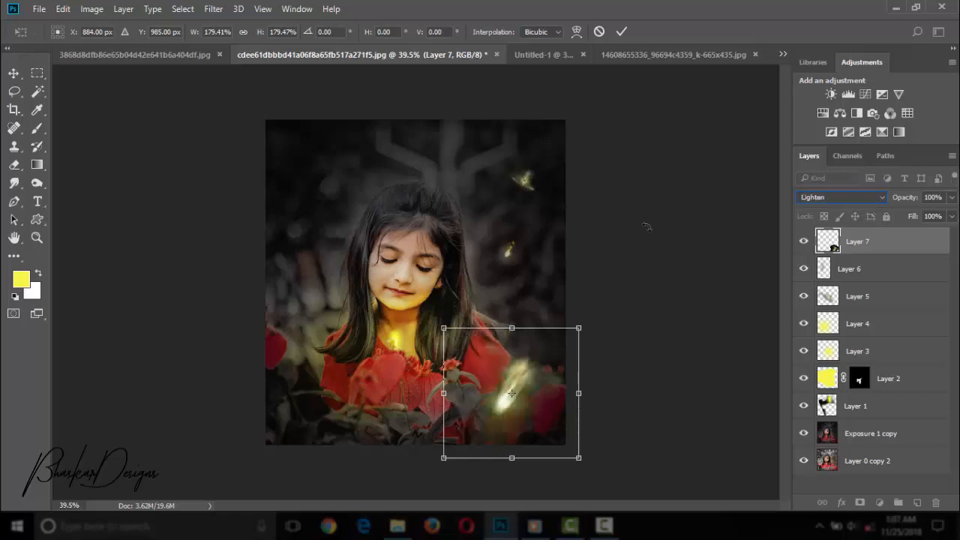
{"action": "left_click_drag", "start_coordinate": [439, 461], "coordinate": [512, 411]}
{"action": "left_click_drag", "start_coordinate": [437, 442], "coordinate": [408, 462]}
{"action": "left_click_drag", "start_coordinate": [407, 267], "coordinate": [439, 298]}
{"action": "key", "text": "Return"}
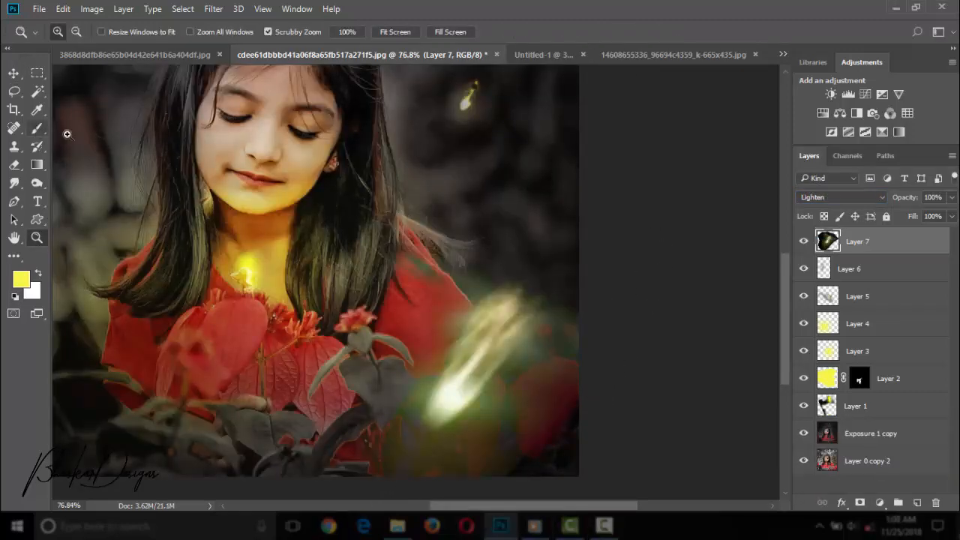
Erase the outer edges of the large lower-right firefly with a big soft eraser, using smaller sizes near the girl's dress.
{"action": "key", "text": "e"}
{"action": "key", "text": "bracketright"}
{"action": "key", "text": "bracketright"}
{"action": "key", "text": "bracketright"}
{"action": "key", "text": "bracketright"}
{"action": "key", "text": "bracketright"}
{"action": "key", "text": "bracketright"}
{"action": "key", "text": "bracketright"}
{"action": "key", "text": "bracketright"}
{"action": "key", "text": "bracketright"}
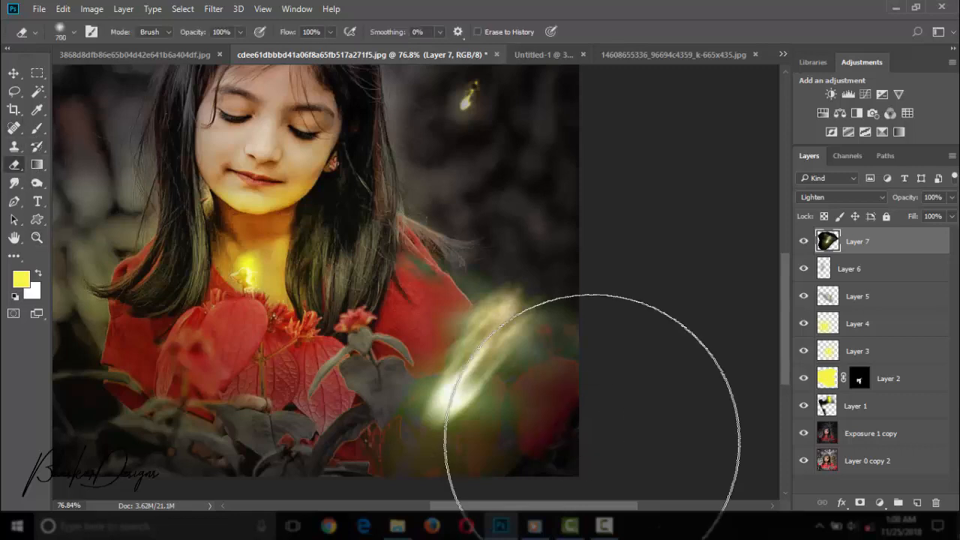
{"action": "key", "text": "bracketleft"}
{"action": "key", "text": "bracketleft"}
{"action": "left_click_drag", "start_coordinate": [589, 490], "coordinate": [623, 291]}
{"action": "key", "text": "bracketleft"}
{"action": "key", "text": "bracketleft"}
{"action": "key", "text": "bracketleft"}
{"action": "key", "text": "bracketleft"}
{"action": "key", "text": "bracketleft"}
{"action": "left_click_drag", "start_coordinate": [428, 263], "coordinate": [357, 484]}
Copy the Layer 1 firefly cutout from Untitled-1 into the dark background at the portrait's upper left.
{"action": "left_click", "coordinate": [37, 237]}
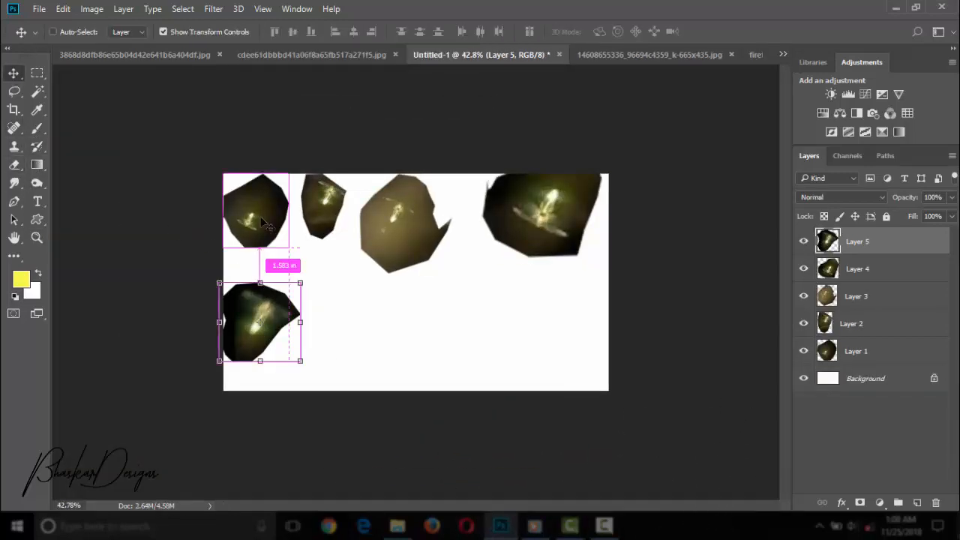
{"action": "left_click", "coordinate": [860, 299]}
{"action": "left_click", "coordinate": [874, 266]}
{"action": "left_click", "coordinate": [855, 328]}
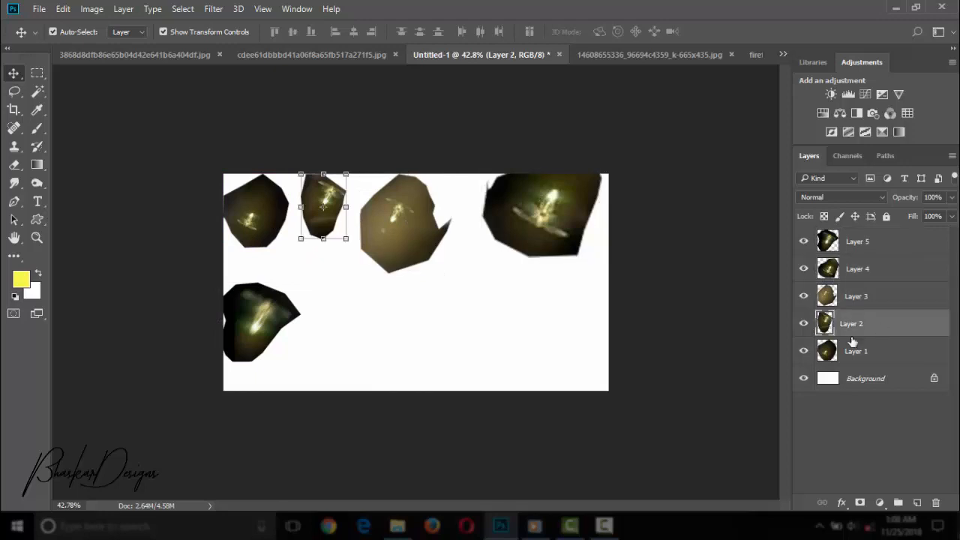
{"action": "left_click", "coordinate": [852, 346]}
{"action": "left_click_drag", "start_coordinate": [249, 221], "coordinate": [307, 211]}
Compare blend modes for the upper-left firefly layer and set it to Lighten.
{"action": "left_click", "coordinate": [872, 197]}
{"action": "key", "text": "Down"}
{"action": "key", "text": "Down"}
{"action": "key", "text": "Down"}
{"action": "key", "text": "Down"}
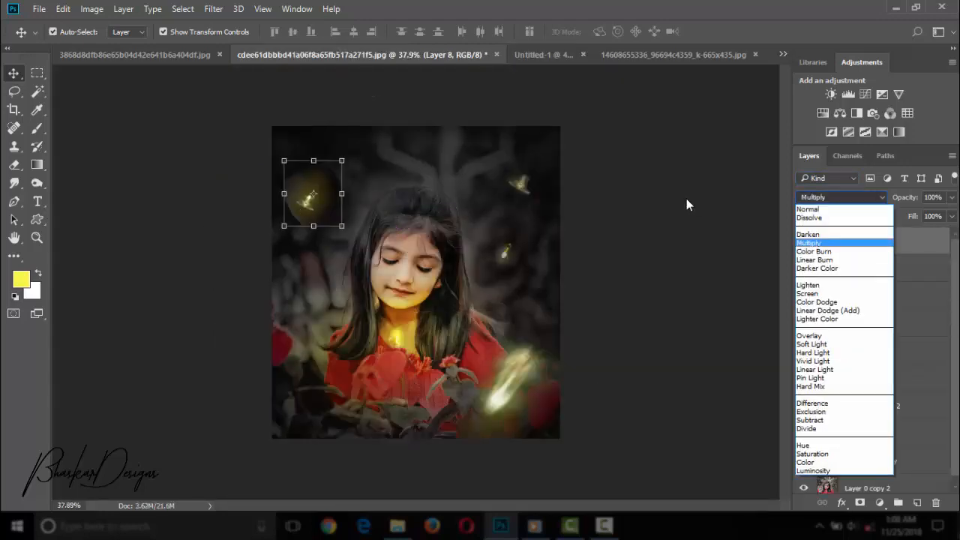
{"action": "left_click", "coordinate": [810, 197]}
{"action": "key", "text": "Down"}
{"action": "key", "text": "Down"}
{"action": "key", "text": "Down"}
{"action": "key", "text": "Down"}
{"action": "key", "text": "Down"}
{"action": "key", "text": "Down"}
{"action": "key", "text": "Down"}
{"action": "key", "text": "Down"}
{"action": "key", "text": "Down"}
{"action": "key", "text": "Down"}
{"action": "key", "text": "Down"}
{"action": "key", "text": "Down"}
{"action": "key", "text": "Down"}
{"action": "key", "text": "Down"}
{"action": "key", "text": "Down"}
{"action": "key", "text": "Down"}
{"action": "key", "text": "Down"}
{"action": "key", "text": "Down"}
{"action": "key", "text": "Down"}
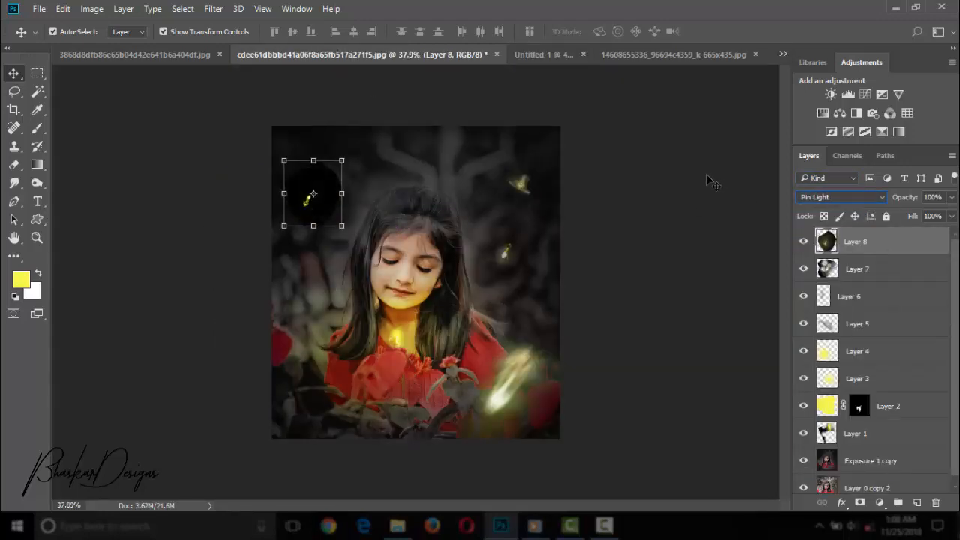
{"action": "key", "text": "Up"}
{"action": "key", "text": "Up"}
{"action": "key", "text": "Up"}
{"action": "key", "text": "Up"}
{"action": "key", "text": "Up"}
{"action": "key", "text": "Up"}
{"action": "key", "text": "Up"}
{"action": "key", "text": "Up"}
{"action": "key", "text": "Up"}
{"action": "key", "text": "Up"}
{"action": "key", "text": "Up"}
{"action": "key", "text": "Up"}
{"action": "key", "text": "Up"}
{"action": "key", "text": "Up"}
{"action": "key", "text": "Up"}
{"action": "key", "text": "Up"}
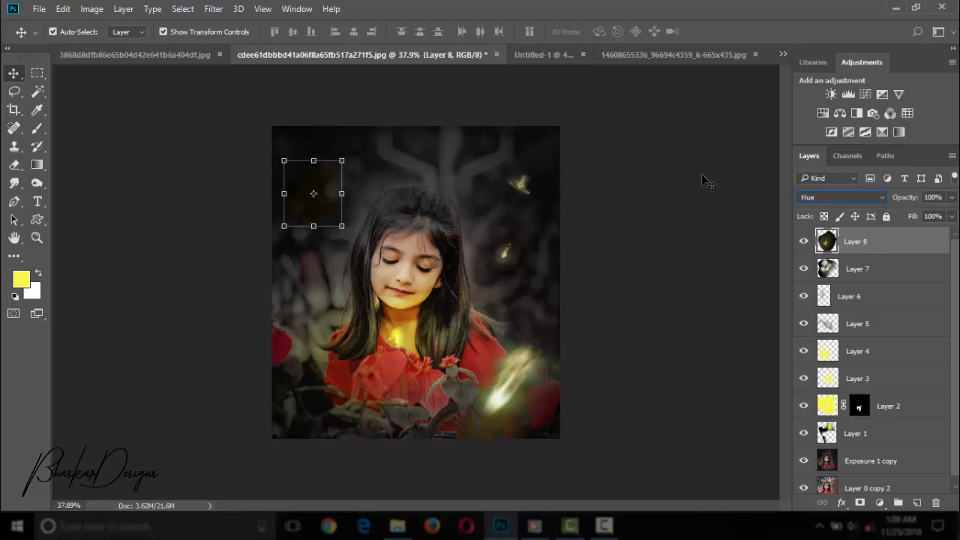
Erase the cutout background around the upper-left firefly with a 175 px eraser.
{"action": "left_click", "coordinate": [36, 238]}
{"action": "left_click_drag", "start_coordinate": [226, 183], "coordinate": [309, 154]}
{"action": "left_click", "coordinate": [16, 165]}
{"action": "mouse_move", "coordinate": [417, 287]}
{"action": "left_mouse_down"}
{"action": "mouse_move", "coordinate": [396, 306]}
{"action": "mouse_move", "coordinate": [432, 119]}
{"action": "mouse_move", "coordinate": [347, 208]}
{"action": "left_mouse_up"}
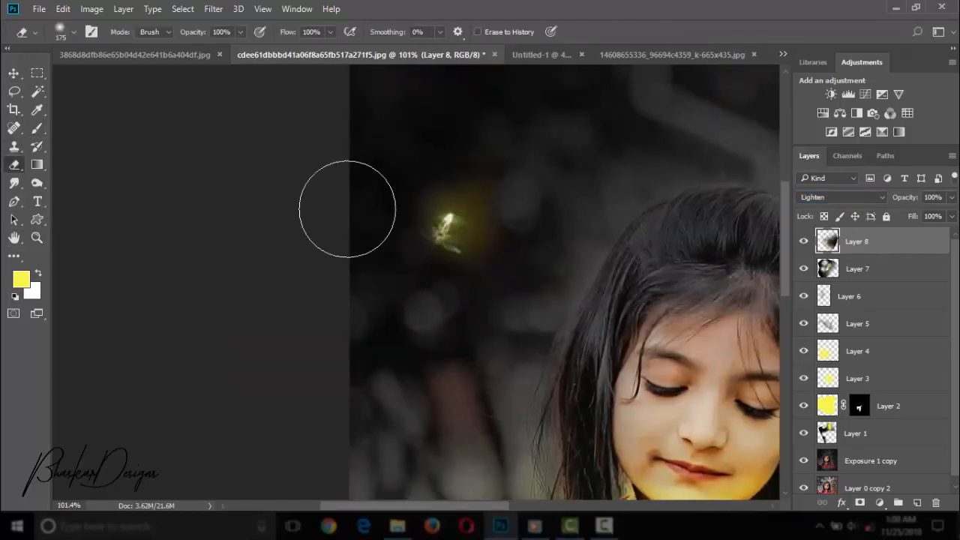
Add a new layer and paint a soft yellow 200 px glow spot over the upper-left firefly.
{"action": "left_click", "coordinate": [803, 242]}
{"action": "left_click", "coordinate": [803, 241]}
{"action": "left_click", "coordinate": [917, 503]}
{"action": "key", "text": "b"}
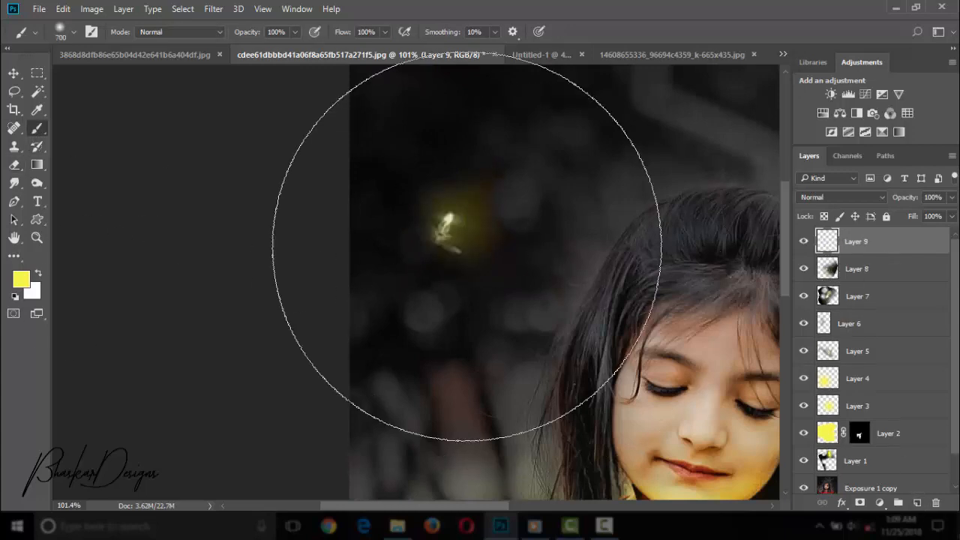
{"action": "left_click", "coordinate": [450, 224]}
Set the yellow glow layer to Overlay blending at 58% opacity.
{"action": "left_click", "coordinate": [818, 197]}
{"action": "left_click", "coordinate": [813, 276]}
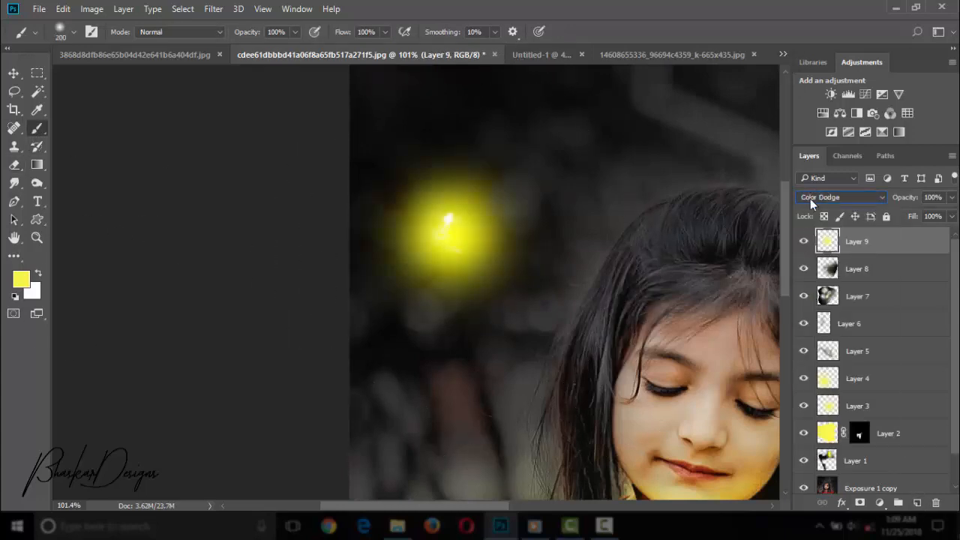
{"action": "key", "text": "Down"}
{"action": "key", "text": "Down"}
{"action": "key", "text": "Down"}
{"action": "left_click", "coordinate": [951, 198]}
{"action": "left_click_drag", "start_coordinate": [953, 215], "coordinate": [923, 215]}
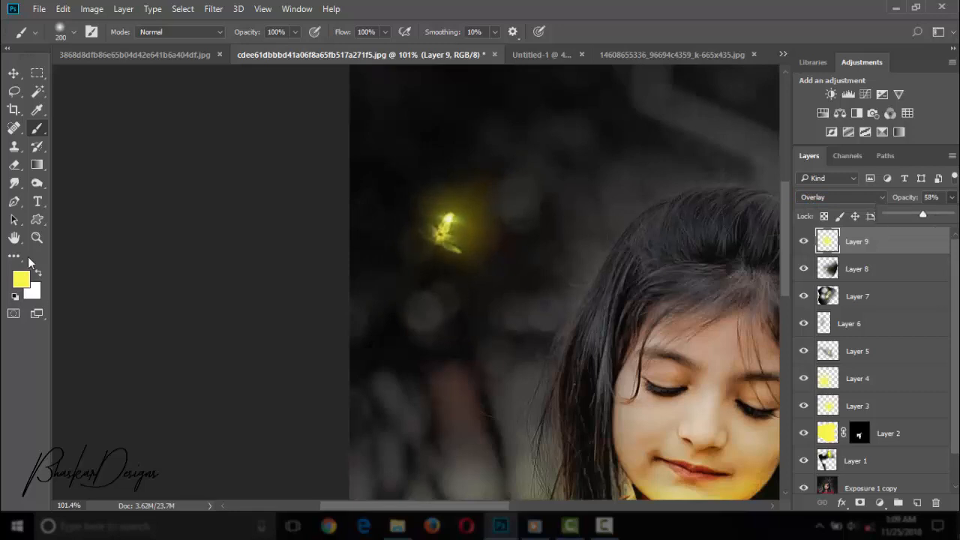
{"action": "left_click", "coordinate": [37, 238]}
{"action": "left_click_drag", "start_coordinate": [637, 300], "coordinate": [557, 221]}
{"action": "left_click_drag", "start_coordinate": [290, 164], "coordinate": [345, 166]}
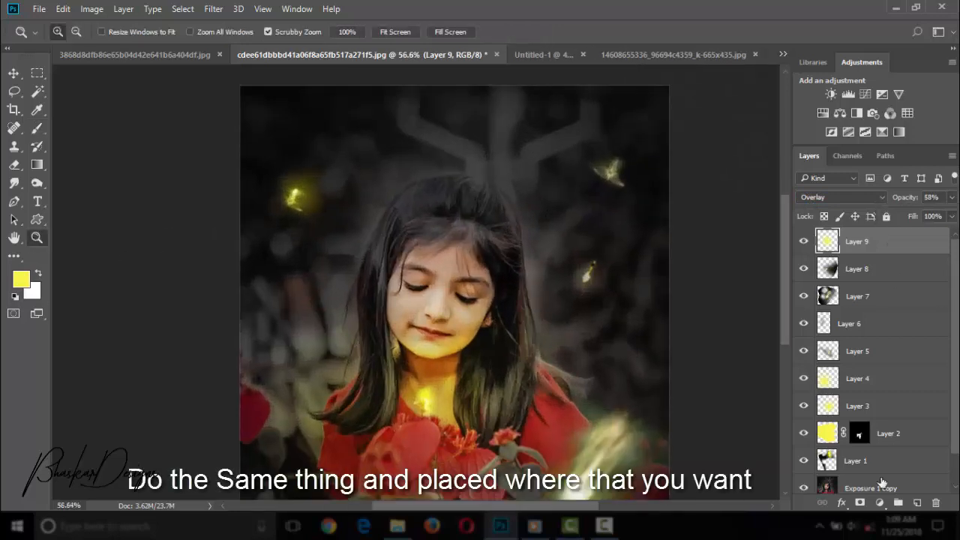
{"action": "left_click", "coordinate": [880, 502]}
{"action": "left_click", "coordinate": [884, 321]}
{"action": "left_click_drag", "start_coordinate": [687, 203], "coordinate": [607, 207]}
{"action": "left_click_drag", "start_coordinate": [689, 204], "coordinate": [716, 205]}
{"action": "left_click_drag", "start_coordinate": [706, 180], "coordinate": [690, 180]}
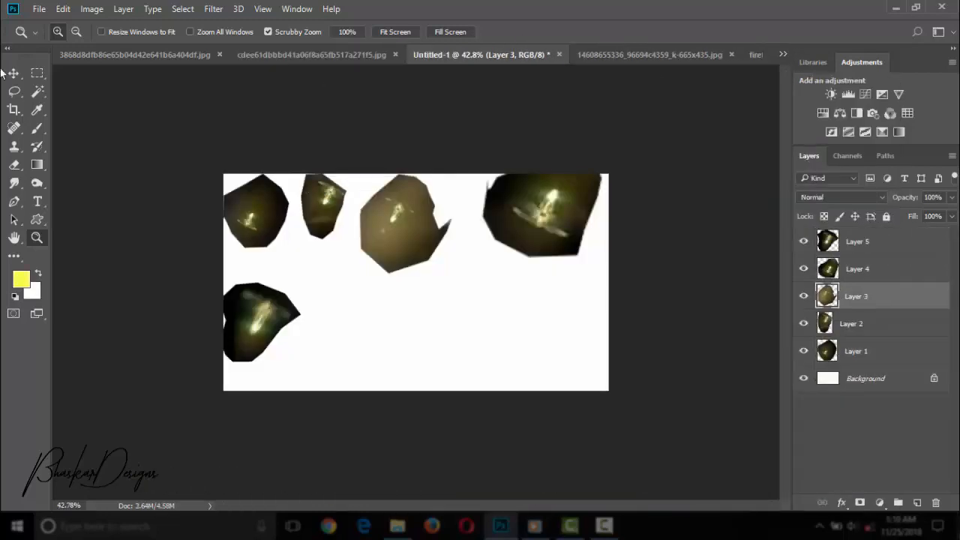
Copy the Layer 5 firefly cutout from Untitled-1 into the portrait's lower-left corner.
{"action": "left_click", "coordinate": [14, 73]}
{"action": "left_click", "coordinate": [857, 242]}
{"action": "left_click", "coordinate": [859, 297]}
{"action": "left_click", "coordinate": [859, 323]}
{"action": "left_click", "coordinate": [863, 269]}
{"action": "left_click", "coordinate": [868, 242]}
{"action": "left_click_drag", "start_coordinate": [307, 297], "coordinate": [311, 105]}
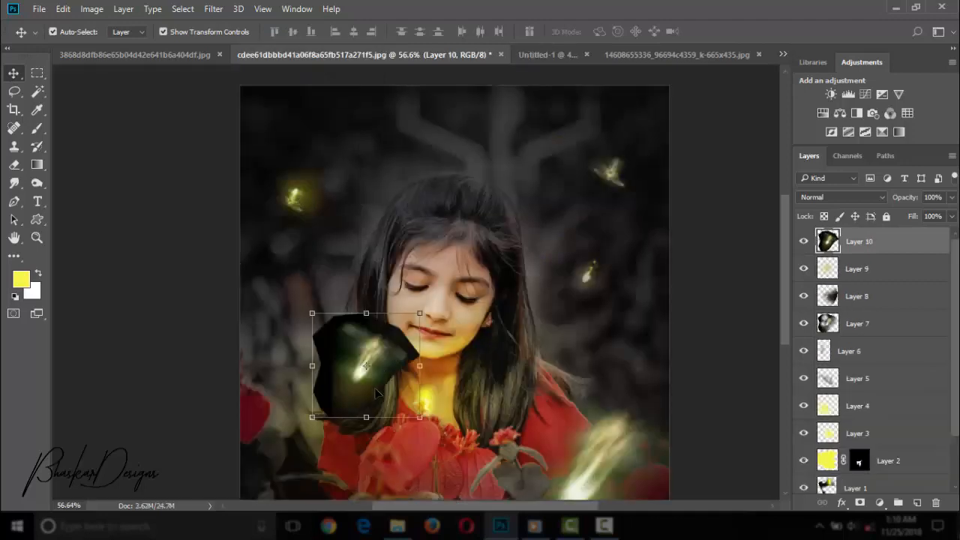
{"action": "left_click_drag", "start_coordinate": [377, 394], "coordinate": [413, 215]}
{"action": "left_click_drag", "start_coordinate": [413, 215], "coordinate": [341, 319]}
Enlarge the lower-left firefly to about 182%, rotate it about 21.2°, and position it over the corner flowers.
{"action": "key", "text": "ctrl+t"}
{"action": "left_click_drag", "start_coordinate": [385, 343], "coordinate": [420, 376]}
{"action": "mouse_move", "coordinate": [384, 340]}
{"action": "left_mouse_down"}
{"action": "mouse_move", "coordinate": [376, 330]}
{"action": "mouse_move", "coordinate": [377, 356]}
{"action": "left_mouse_up"}
{"action": "mouse_move", "coordinate": [413, 393]}
{"action": "left_mouse_down"}
{"action": "mouse_move", "coordinate": [438, 418]}
{"action": "mouse_move", "coordinate": [422, 397]}
{"action": "left_mouse_up"}
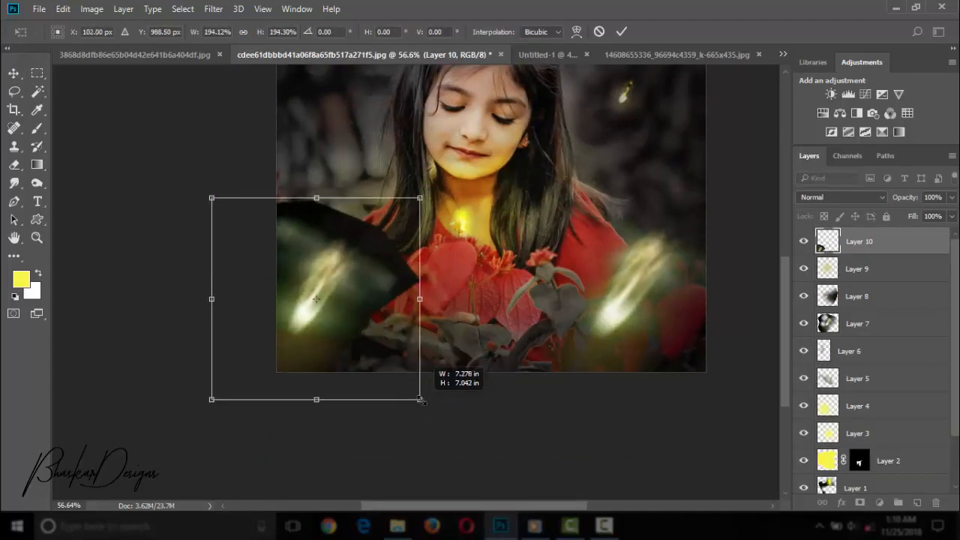
{"action": "left_click_drag", "start_coordinate": [442, 161], "coordinate": [433, 228]}
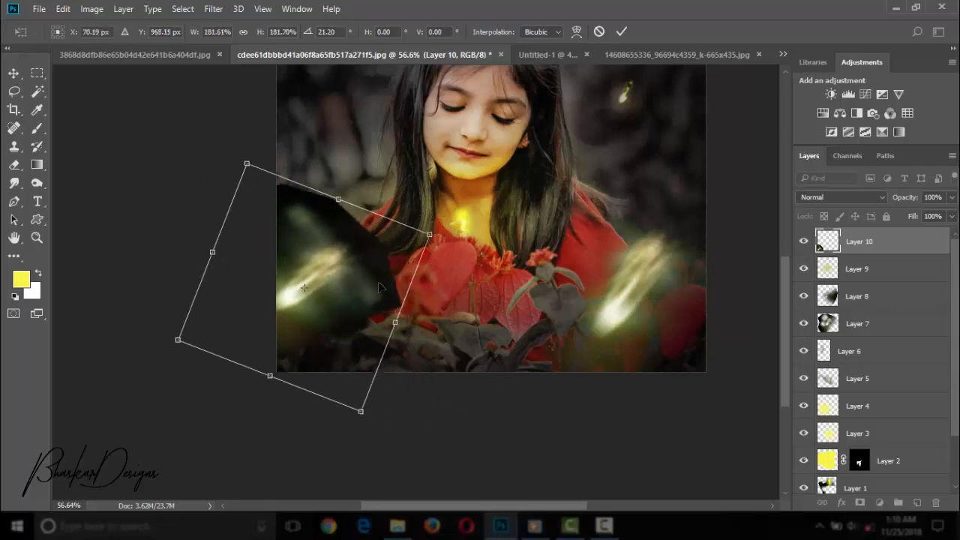
{"action": "left_click_drag", "start_coordinate": [378, 282], "coordinate": [392, 290]}
{"action": "left_click", "coordinate": [819, 197]}
{"action": "key", "text": "Down"}
{"action": "key", "text": "Down"}
{"action": "key", "text": "Down"}
{"action": "key", "text": "Down"}
{"action": "key", "text": "Down"}
{"action": "key", "text": "Down"}
{"action": "key", "text": "Down"}
{"action": "key", "text": "Down"}
{"action": "key", "text": "Down"}
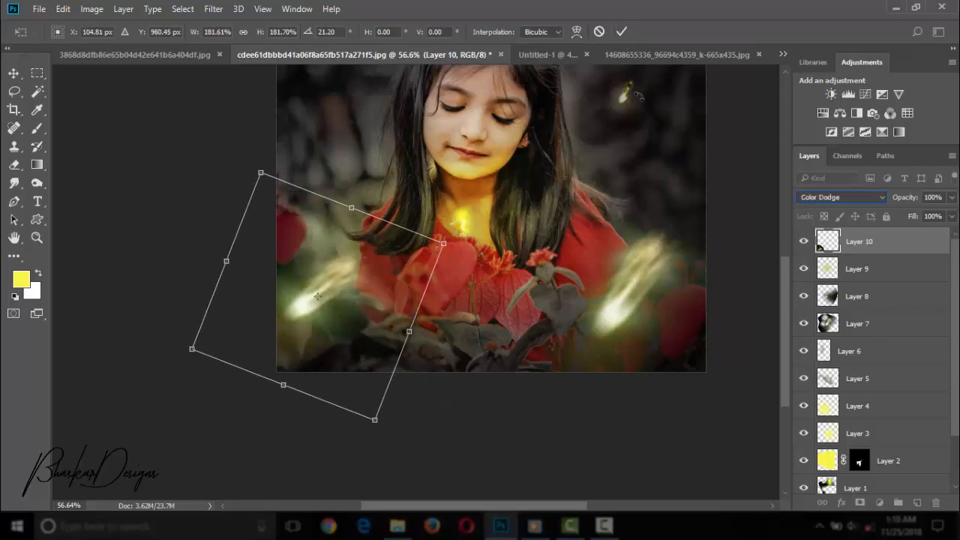
{"action": "left_click", "coordinate": [599, 32]}
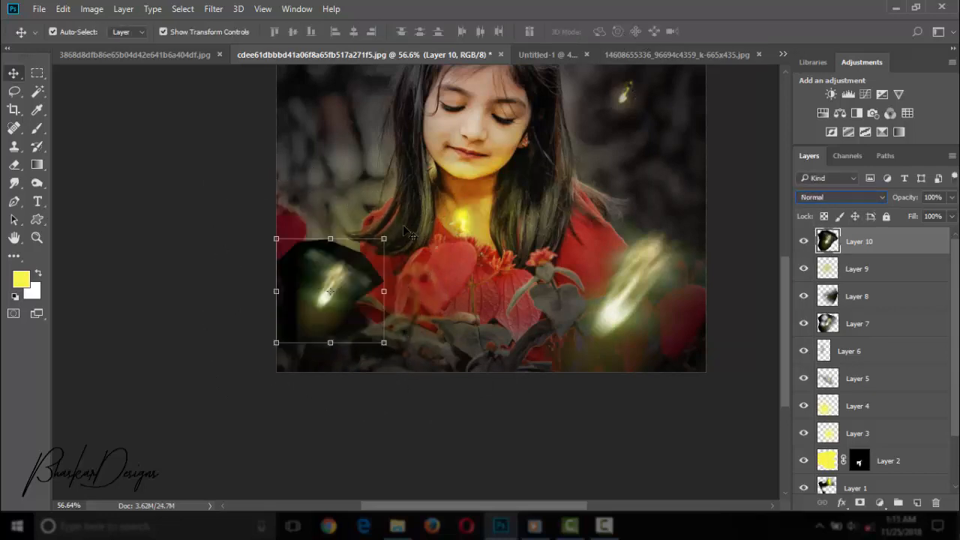
{"action": "key", "text": "ctrl+z"}
{"action": "key", "text": "ctrl+z"}
Scale the lower-left firefly cutout to about 175%, rotate it about 25.5°, and place it over the corner flowers.
{"action": "left_click_drag", "start_coordinate": [429, 199], "coordinate": [437, 259]}
{"action": "left_click_drag", "start_coordinate": [357, 362], "coordinate": [413, 498]}
{"action": "left_click_drag", "start_coordinate": [406, 446], "coordinate": [397, 371]}
{"action": "left_click_drag", "start_coordinate": [405, 426], "coordinate": [386, 379]}
{"action": "left_click_drag", "start_coordinate": [372, 320], "coordinate": [366, 348]}
Set the lower-left firefly layer to Screen blending and apply its transform.
{"action": "left_click", "coordinate": [818, 197]}
{"action": "left_click", "coordinate": [805, 303]}
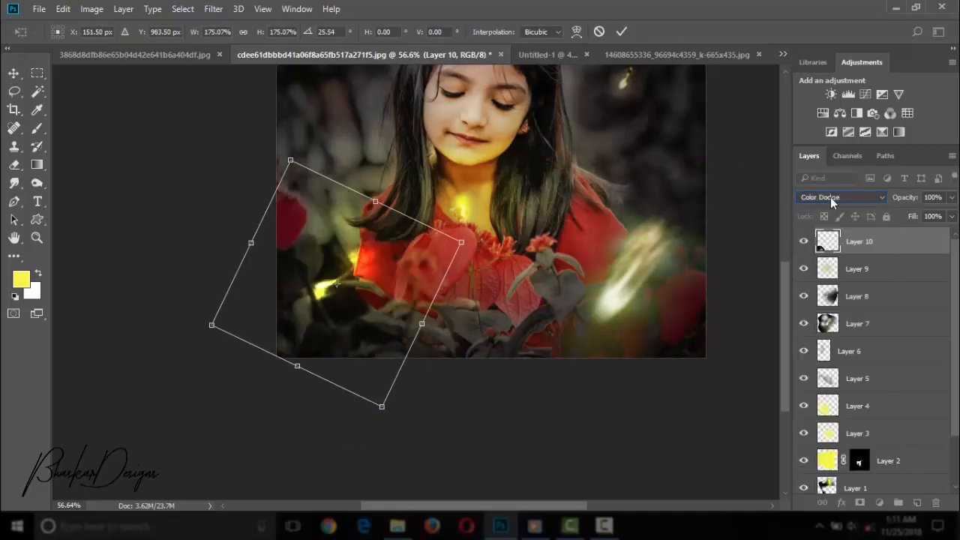
{"action": "key", "text": "Up"}
{"action": "key", "text": "Return"}
{"action": "key", "text": "e"}
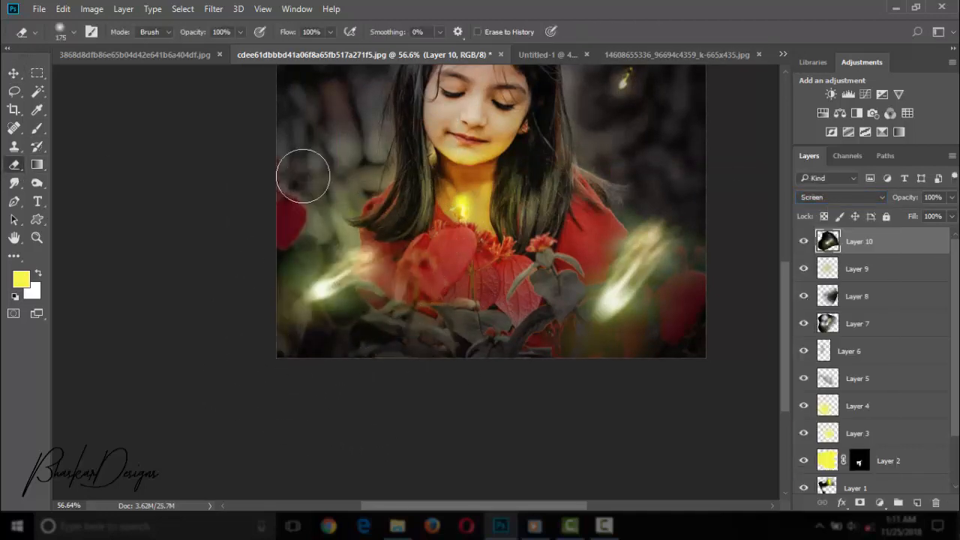
{"action": "left_click", "coordinate": [36, 238]}
{"action": "left_click_drag", "start_coordinate": [637, 401], "coordinate": [540, 407]}
{"action": "left_click", "coordinate": [620, 217]}
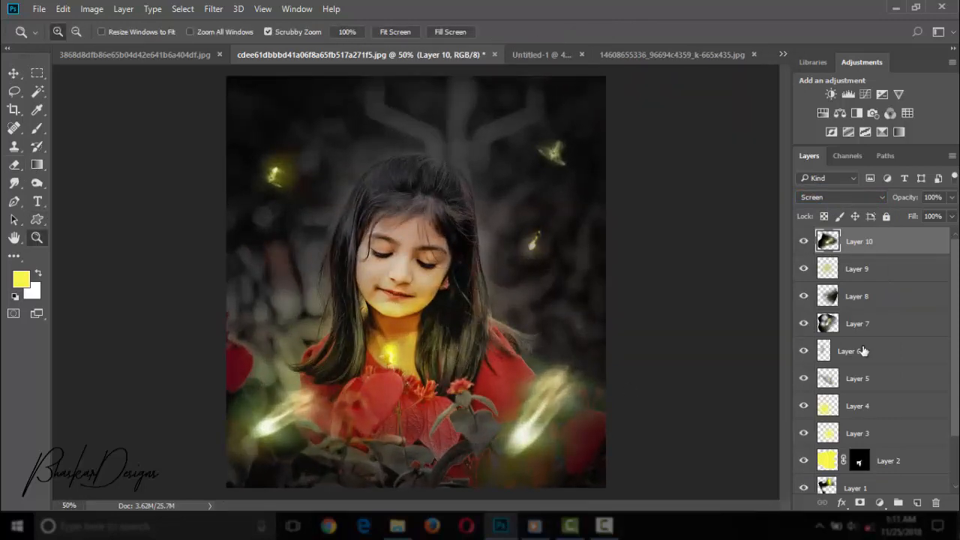
Duplicate the Layer 10 firefly and place a smaller copy just below the upper-left firefly.
{"action": "key", "text": "ctrl+j"}
{"action": "key", "text": "v"}
{"action": "left_click_drag", "start_coordinate": [285, 452], "coordinate": [338, 301]}
{"action": "left_click_drag", "start_coordinate": [416, 336], "coordinate": [290, 234]}
{"action": "key", "text": "Return"}
{"action": "key", "text": "z"}
Erase the hazy edge around the small firefly copy with a reduced soft eraser.
{"action": "left_click_drag", "start_coordinate": [253, 206], "coordinate": [322, 208]}
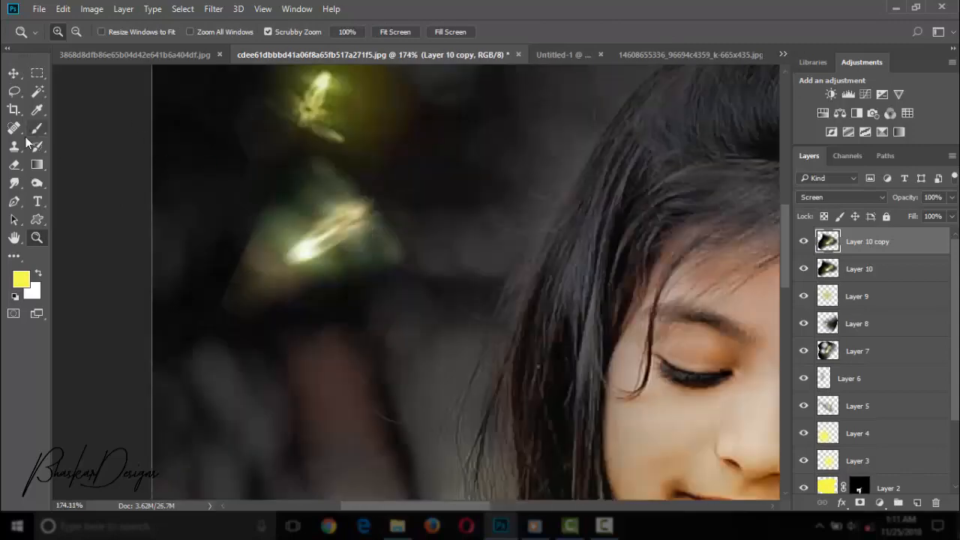
{"action": "key", "text": "e"}
{"action": "key", "text": "bracketleft"}
{"action": "key", "text": "bracketleft"}
{"action": "key", "text": "bracketleft"}
{"action": "key", "text": "bracketleft"}
{"action": "key", "text": "bracketleft"}
{"action": "key", "text": "bracketleft"}
{"action": "key", "text": "bracketleft"}
{"action": "key", "text": "bracketleft"}
{"action": "left_click_drag", "start_coordinate": [242, 218], "coordinate": [287, 322]}
Duplicate the small firefly twice more and place reduced copies in the dark background on both sides of the girl's hair.
{"action": "key", "text": "z"}
{"action": "left_click_drag", "start_coordinate": [465, 231], "coordinate": [371, 228]}
{"action": "left_click", "coordinate": [420, 240]}
{"action": "key", "text": "ctrl+j"}
{"action": "key", "text": "v"}
{"action": "left_click_drag", "start_coordinate": [300, 229], "coordinate": [385, 138]}
{"action": "left_click", "coordinate": [621, 32]}
{"action": "left_click_drag", "start_coordinate": [414, 99], "coordinate": [421, 160]}
{"action": "left_click_drag", "start_coordinate": [360, 164], "coordinate": [365, 110]}
{"action": "left_click_drag", "start_coordinate": [368, 101], "coordinate": [509, 209]}
{"action": "key", "text": "Return"}
{"action": "key", "text": "z"}
{"action": "left_click_drag", "start_coordinate": [525, 284], "coordinate": [467, 285]}
{"action": "left_click_drag", "start_coordinate": [416, 425], "coordinate": [460, 419]}
Move the large Layer 10 firefly from the lower-left flowers to the portrait's upper-left corner and adjust its transform.
{"action": "left_click", "coordinate": [884, 297]}
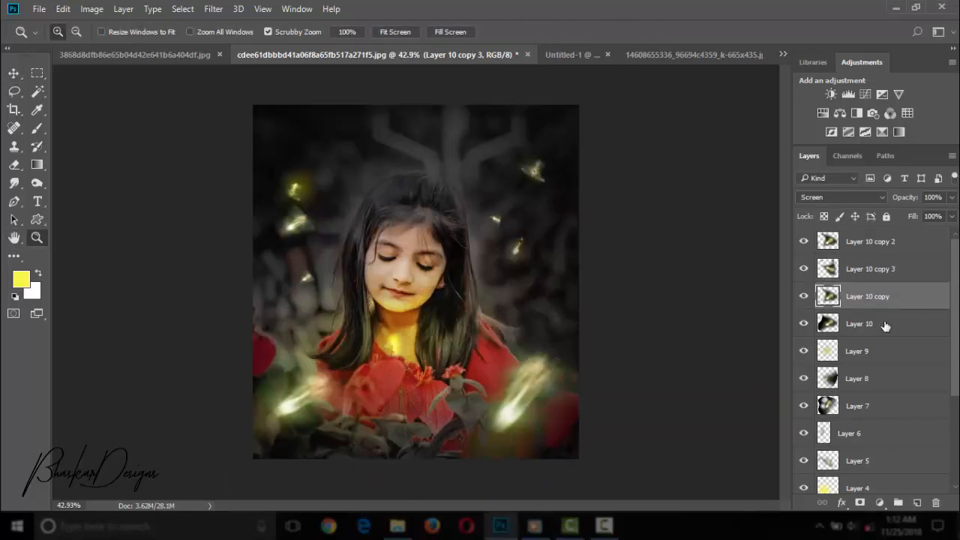
{"action": "key", "text": "v"}
{"action": "left_click", "coordinate": [880, 328]}
{"action": "key", "text": "ctrl+t"}
{"action": "left_click_drag", "start_coordinate": [314, 401], "coordinate": [309, 155]}
{"action": "left_click_drag", "start_coordinate": [362, 210], "coordinate": [341, 192]}
{"action": "left_click_drag", "start_coordinate": [334, 174], "coordinate": [338, 187]}
{"action": "key", "text": "Return"}
{"action": "left_click", "coordinate": [37, 238]}
{"action": "left_click_drag", "start_coordinate": [423, 265], "coordinate": [347, 266]}
{"action": "left_click_drag", "start_coordinate": [445, 311], "coordinate": [467, 328]}
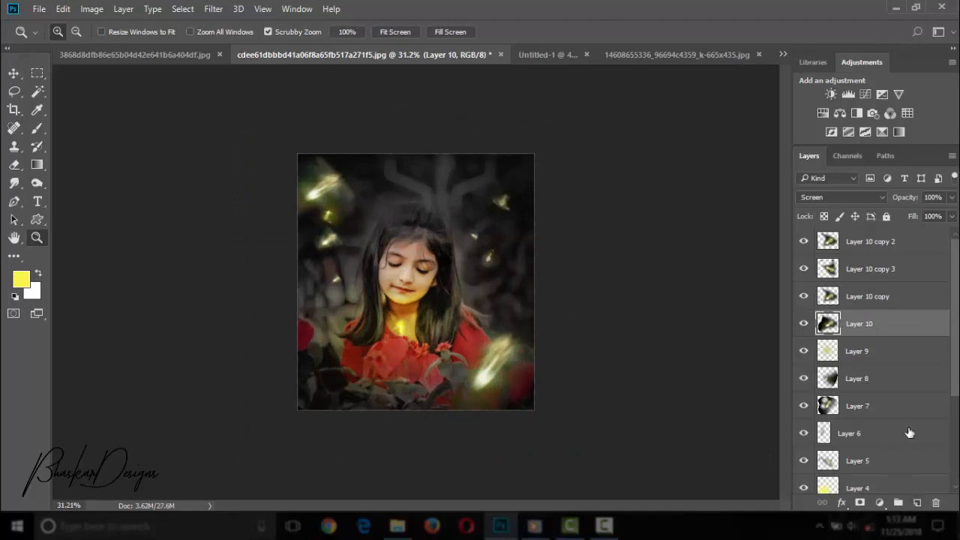
{"action": "left_click", "coordinate": [917, 504]}
{"action": "left_click_drag", "start_coordinate": [883, 323], "coordinate": [870, 237]}
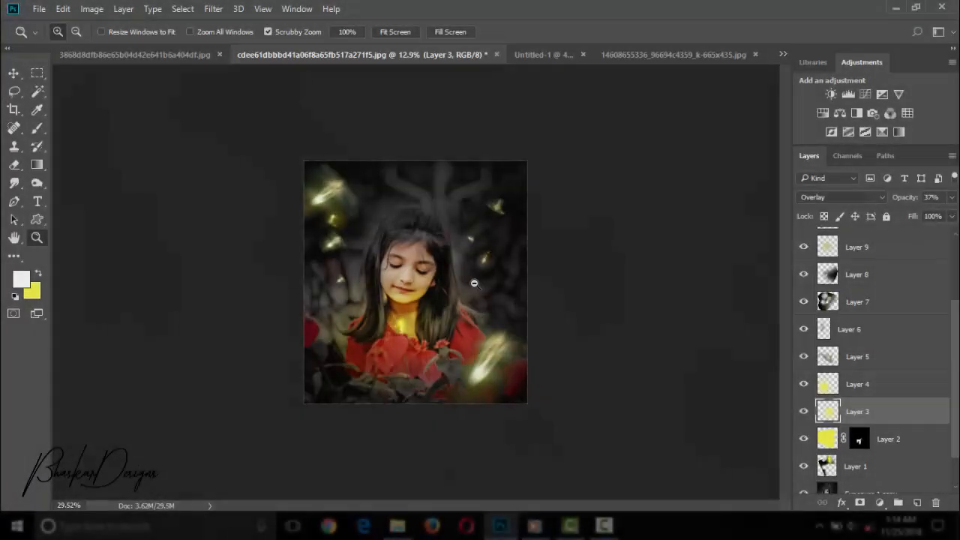
{"action": "left_click_drag", "start_coordinate": [476, 229], "coordinate": [598, 266]}
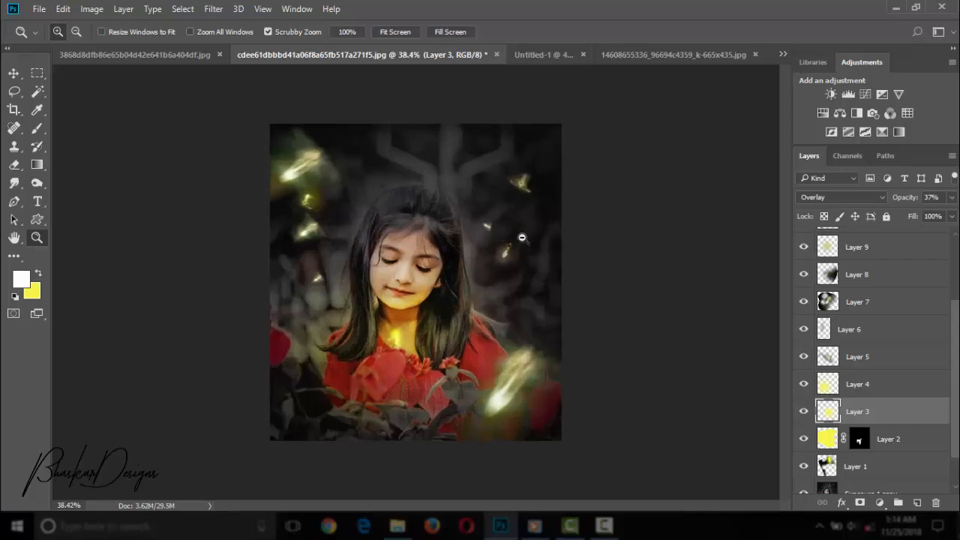
{"action": "left_click_drag", "start_coordinate": [522, 237], "coordinate": [515, 232]}
{"action": "scroll", "coordinate": [886, 269], "scroll_direction": "up", "scroll_amount": 4}
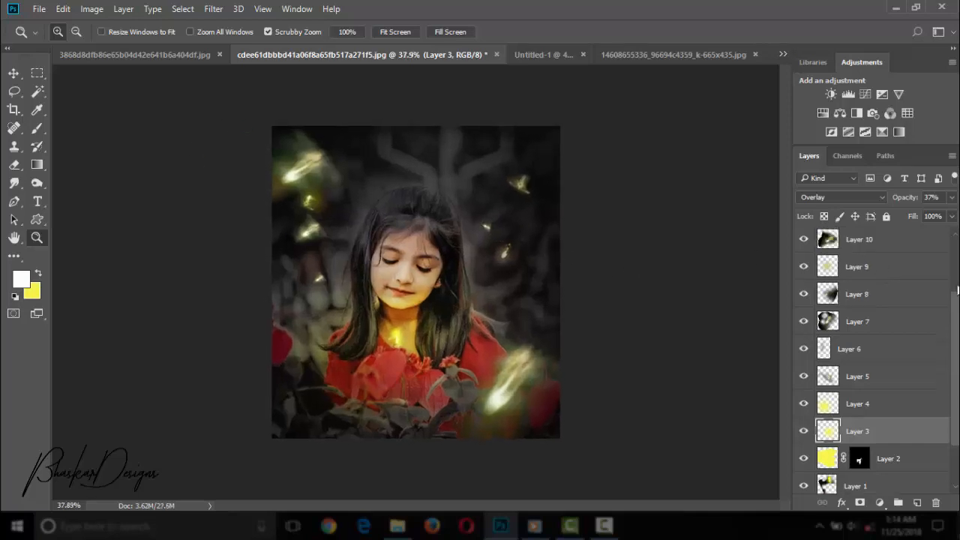
Duplicate the Layer 10 copy 3 firefly and place the tiny copy above the girl's head.
{"action": "left_click", "coordinate": [868, 267]}
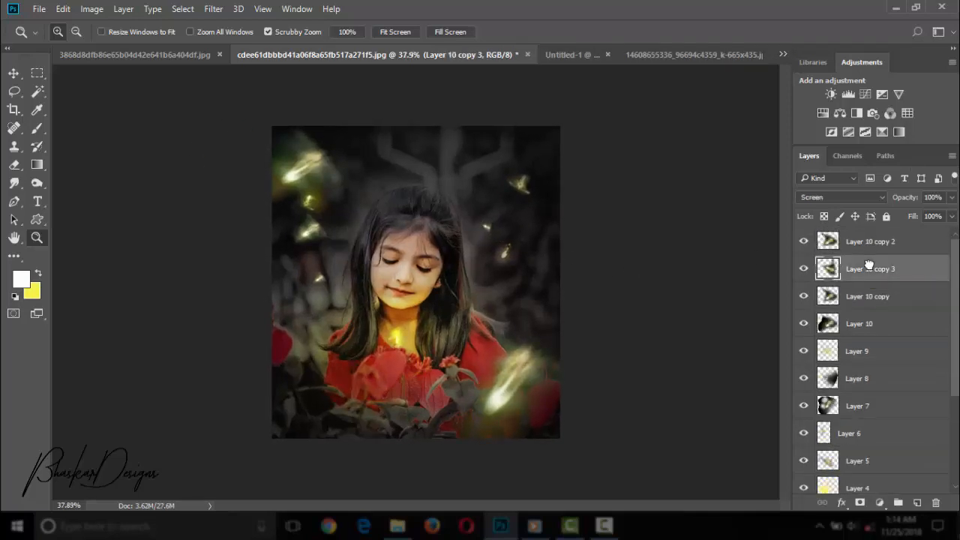
{"action": "key", "text": "ctrl+j"}
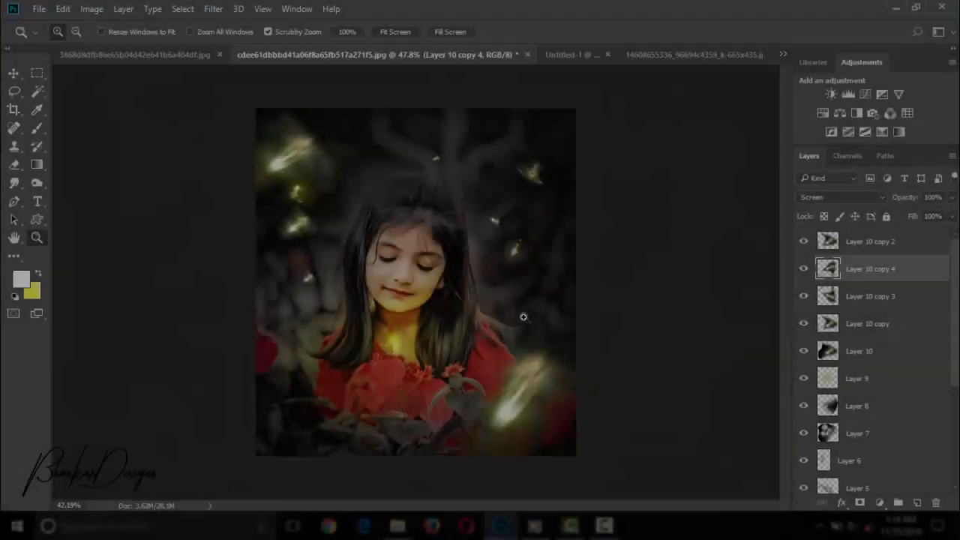
{"action": "mouse_move", "coordinate": [524, 317]}
{"action": "left_mouse_down"}
{"action": "mouse_move", "coordinate": [546, 326]}
{"action": "mouse_move", "coordinate": [535, 318]}
{"action": "left_mouse_up"}
Stamp all visible layers into a new layer on top and open it in the Camera Raw Filter.
{"action": "right_click", "coordinate": [900, 250]}
{"action": "left_click", "coordinate": [956, 275]}
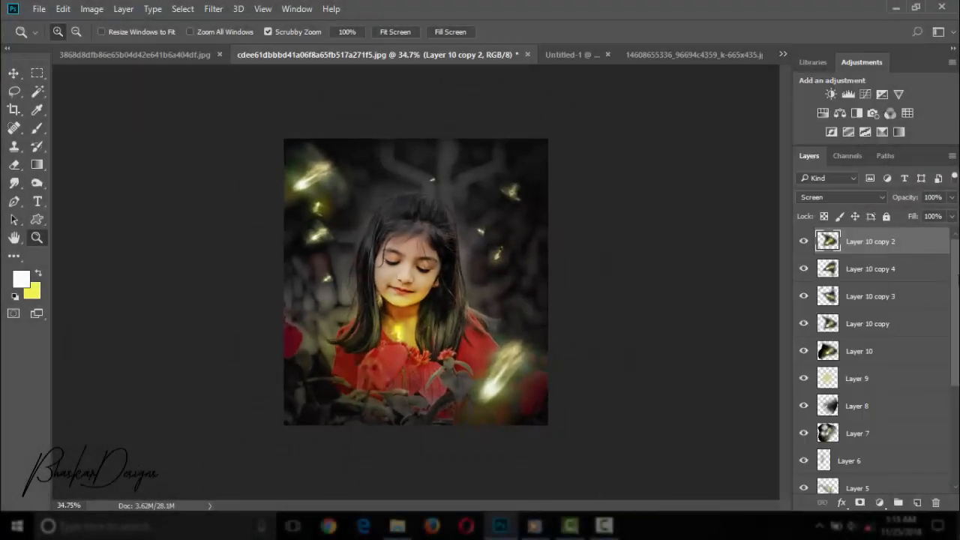
{"action": "key", "text": "ctrl+shift+alt+e"}
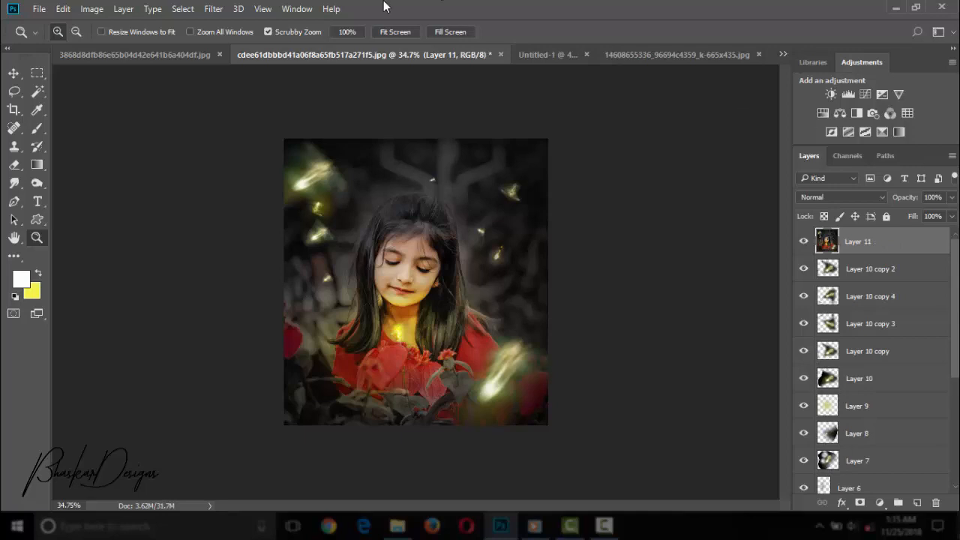
{"action": "left_click", "coordinate": [213, 8]}
{"action": "key", "text": "Escape"}
{"action": "left_click", "coordinate": [218, 9]}
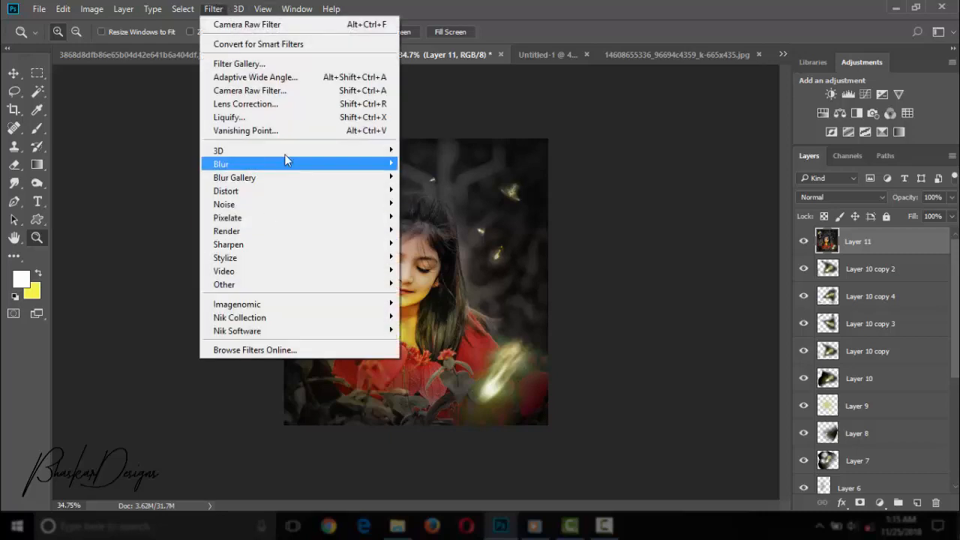
{"action": "left_click", "coordinate": [279, 90]}
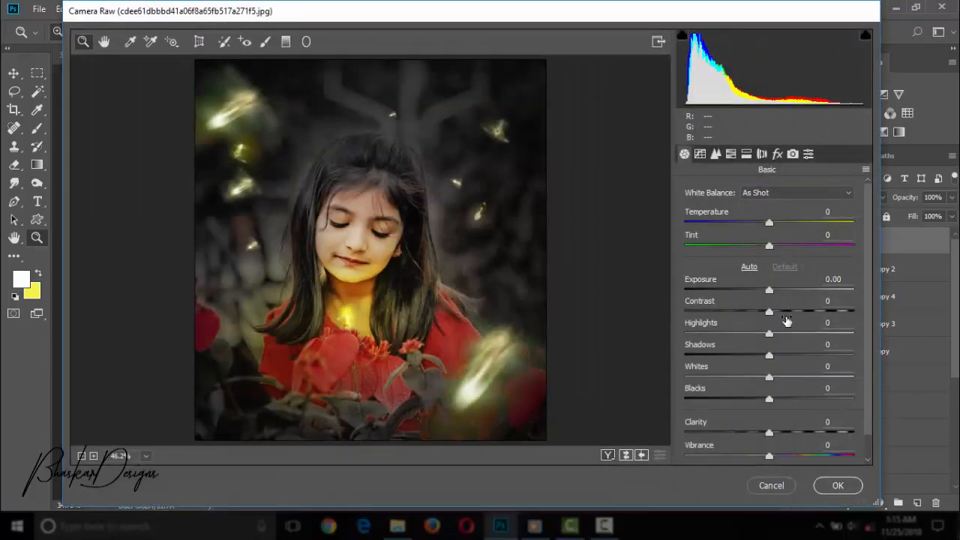
Set Contrast to +3, Shadows to +40, Blacks to +28, Clarity to -7 and Temperature to -6.
{"action": "mouse_move", "coordinate": [785, 320]}
{"action": "left_mouse_down"}
{"action": "mouse_move", "coordinate": [797, 312]}
{"action": "mouse_move", "coordinate": [771, 312]}
{"action": "left_mouse_up"}
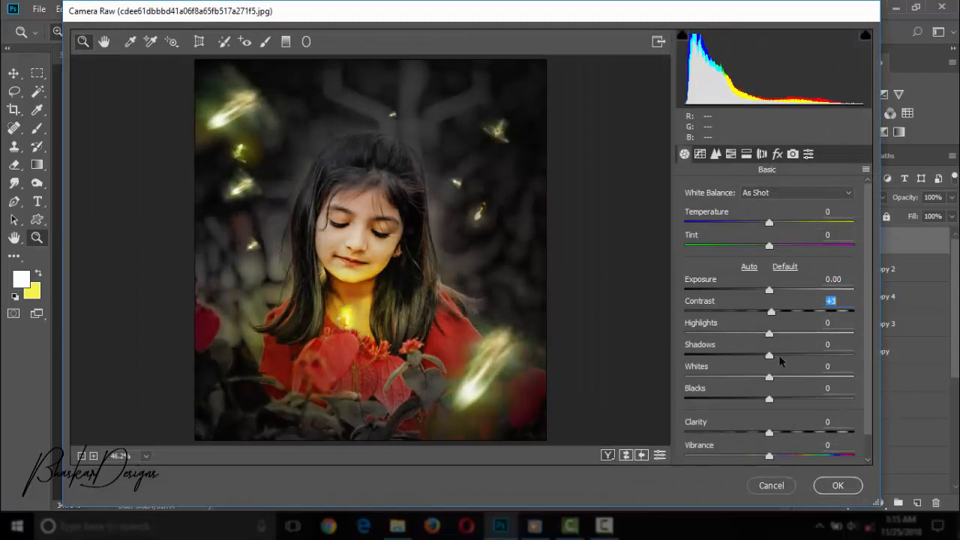
{"action": "left_click_drag", "start_coordinate": [779, 357], "coordinate": [801, 356]}
{"action": "mouse_move", "coordinate": [791, 398]}
{"action": "left_mouse_down"}
{"action": "mouse_move", "coordinate": [804, 400]}
{"action": "mouse_move", "coordinate": [793, 401]}
{"action": "left_mouse_up"}
{"action": "left_click_drag", "start_coordinate": [784, 433], "coordinate": [764, 433]}
{"action": "left_click", "coordinate": [769, 224]}
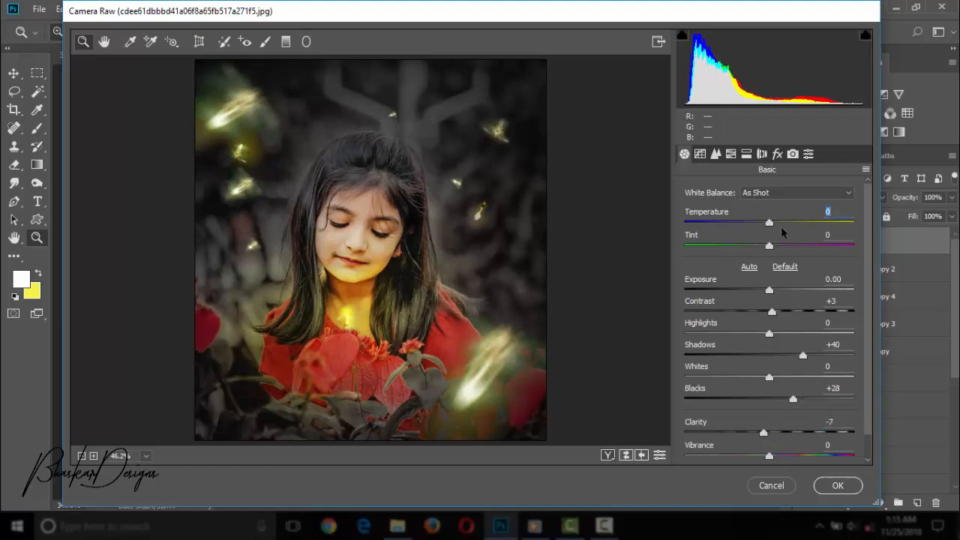
{"action": "left_click_drag", "start_coordinate": [768, 223], "coordinate": [766, 235]}
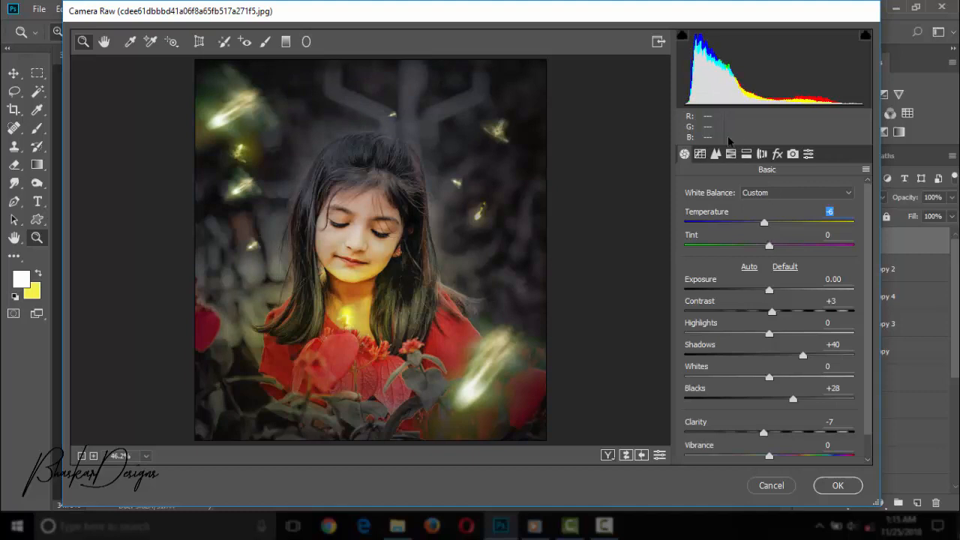
Set the parametric tone curve's Highlights to +8 and the noise reduction Luminance to 25.
{"action": "left_click", "coordinate": [700, 153]}
{"action": "mouse_move", "coordinate": [768, 418]}
{"action": "left_mouse_down"}
{"action": "mouse_move", "coordinate": [794, 427]}
{"action": "mouse_move", "coordinate": [774, 429]}
{"action": "left_mouse_up"}
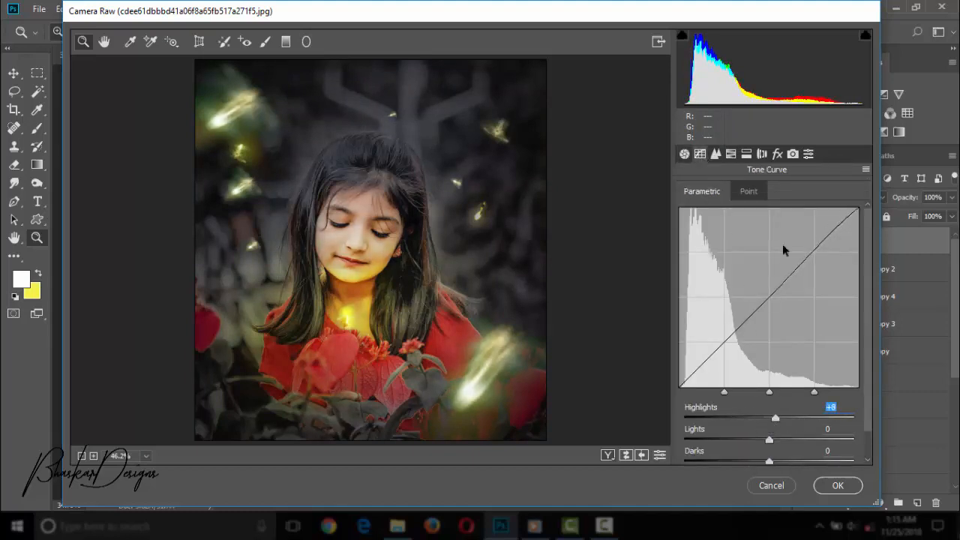
{"action": "left_click", "coordinate": [716, 153]}
{"action": "left_click_drag", "start_coordinate": [685, 329], "coordinate": [726, 328]}
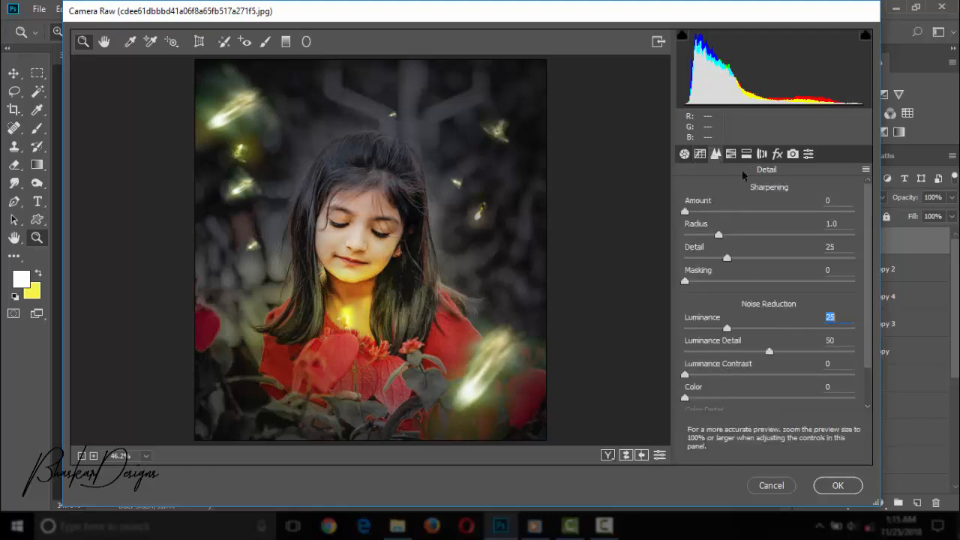
{"action": "left_click", "coordinate": [734, 153]}
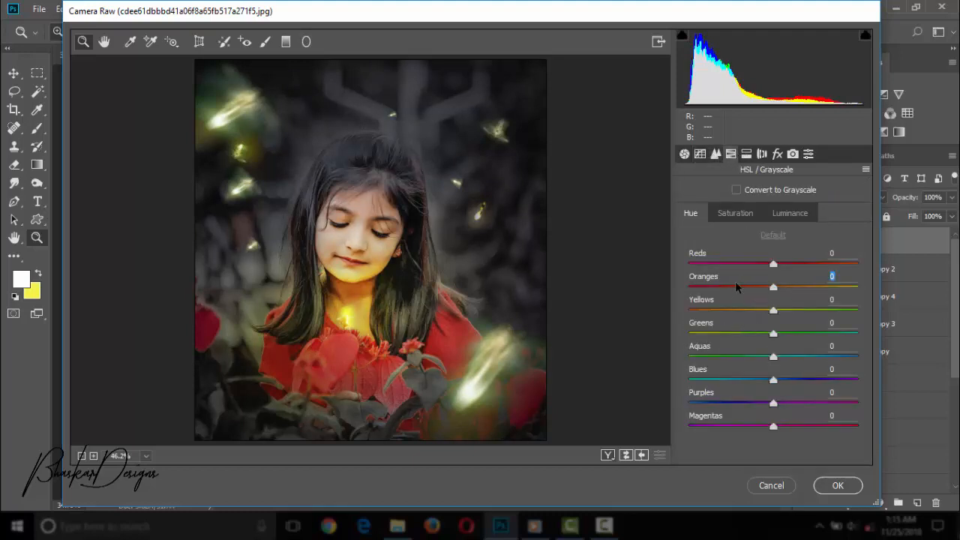
{"action": "left_click_drag", "start_coordinate": [736, 285], "coordinate": [711, 285]}
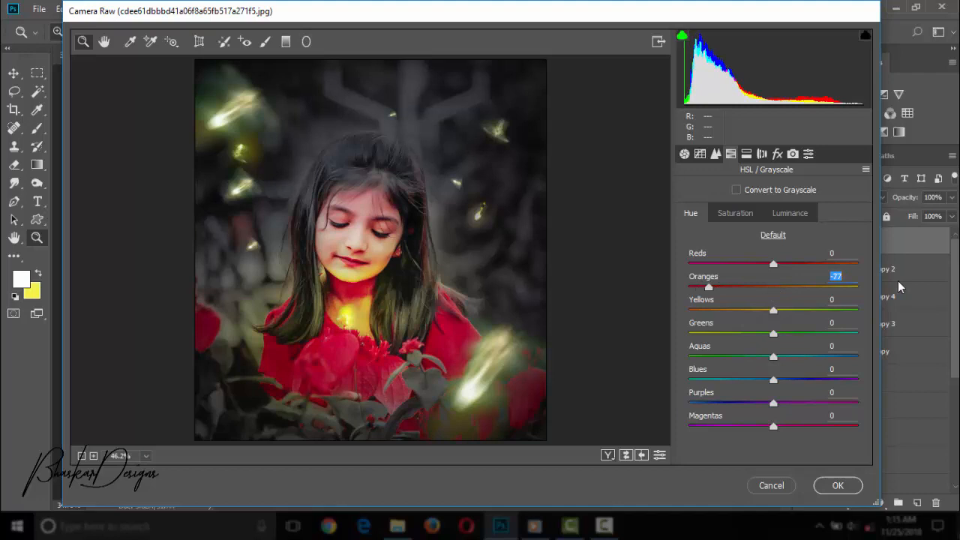
{"action": "type", "text": "0"}
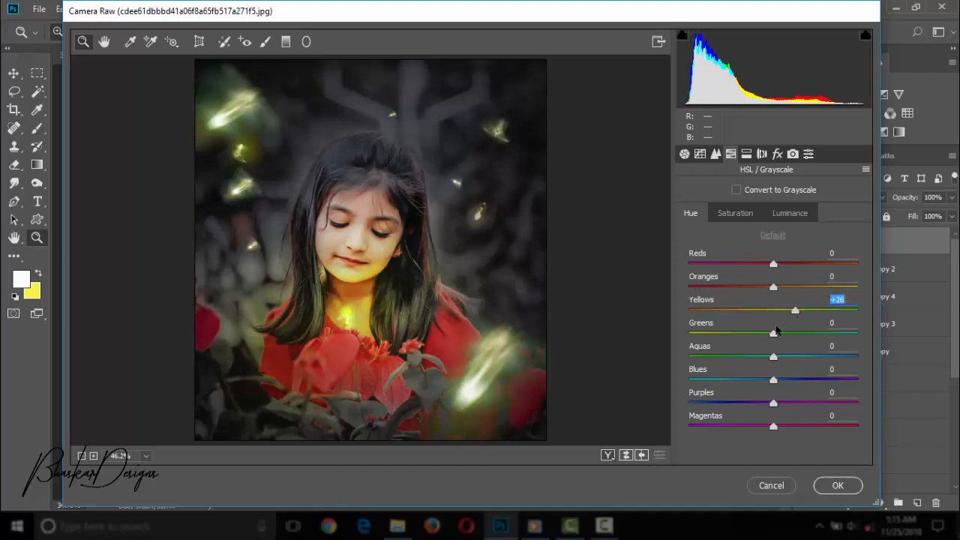
Shift the Yellows hue to -70 and the Greens hue to -100.
{"action": "left_click_drag", "start_coordinate": [794, 310], "coordinate": [713, 323]}
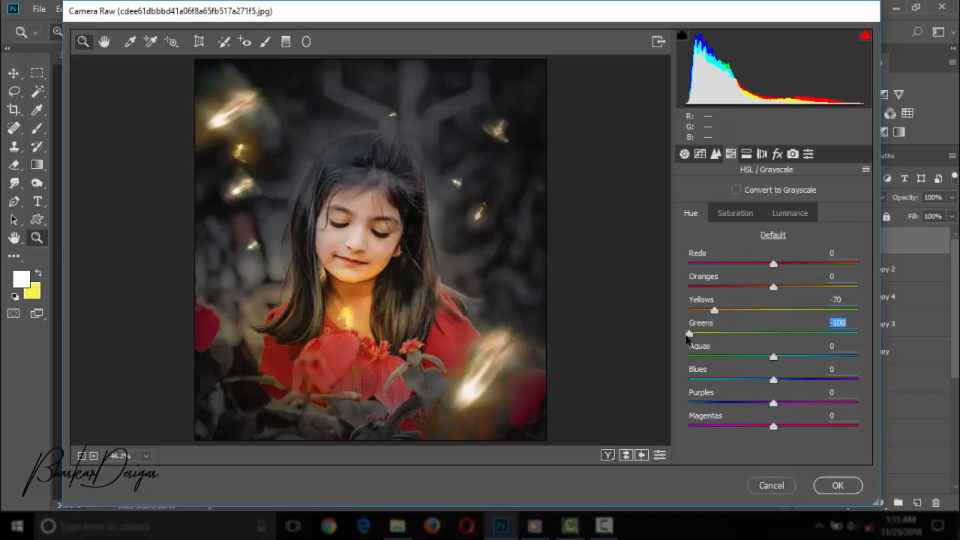
{"action": "left_click_drag", "start_coordinate": [789, 311], "coordinate": [793, 314]}
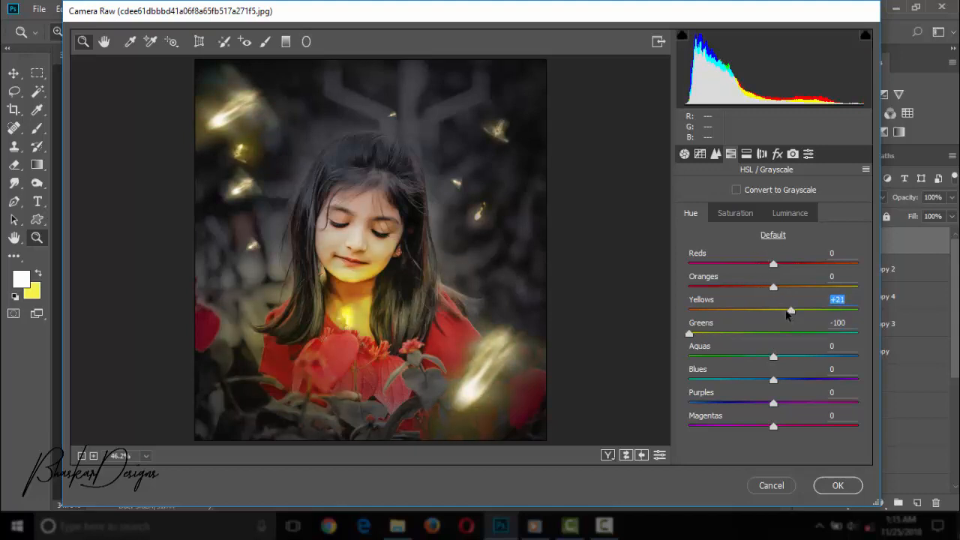
{"action": "left_click_drag", "start_coordinate": [709, 318], "coordinate": [722, 325]}
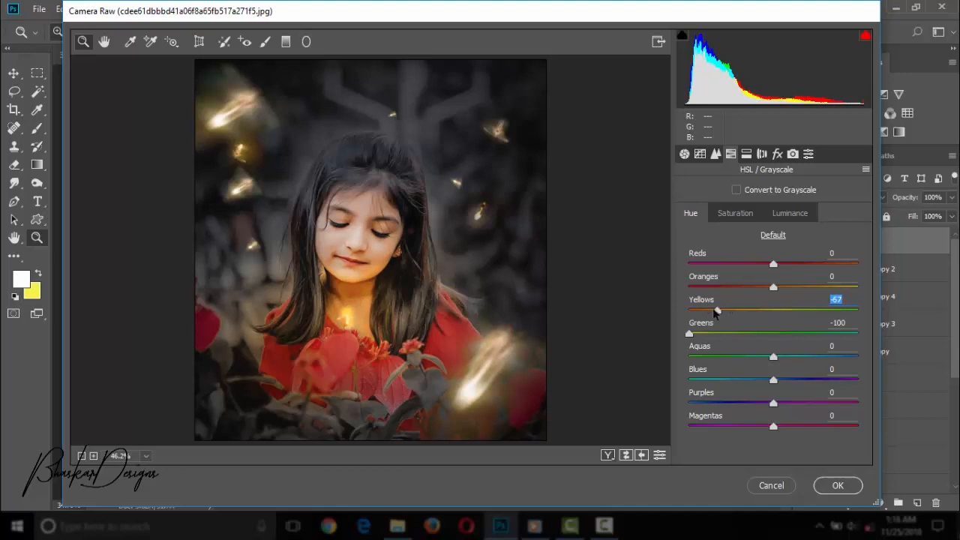
Split-tone the highlights with a green hue at saturation 14, and set the lens vignetting amount to -25.
{"action": "left_click", "coordinate": [745, 154]}
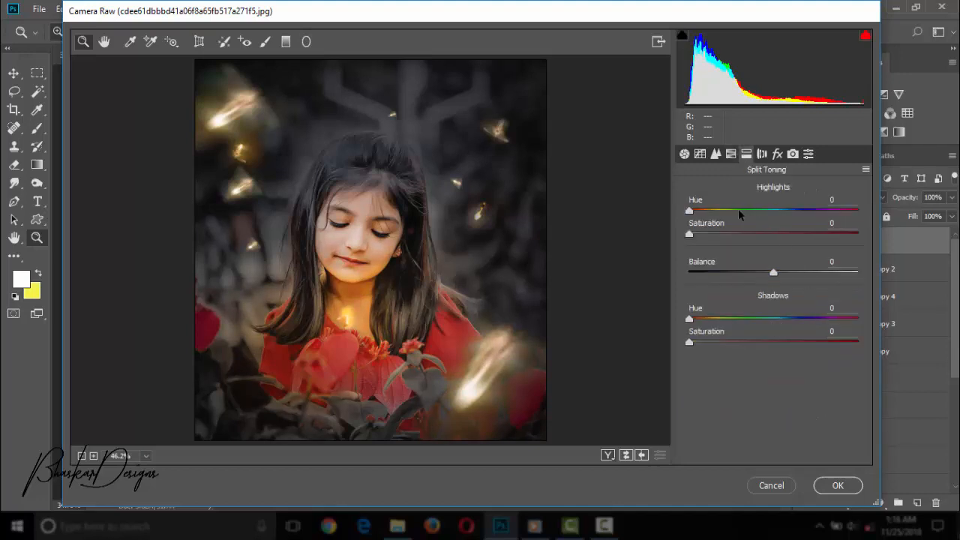
{"action": "left_click", "coordinate": [729, 235]}
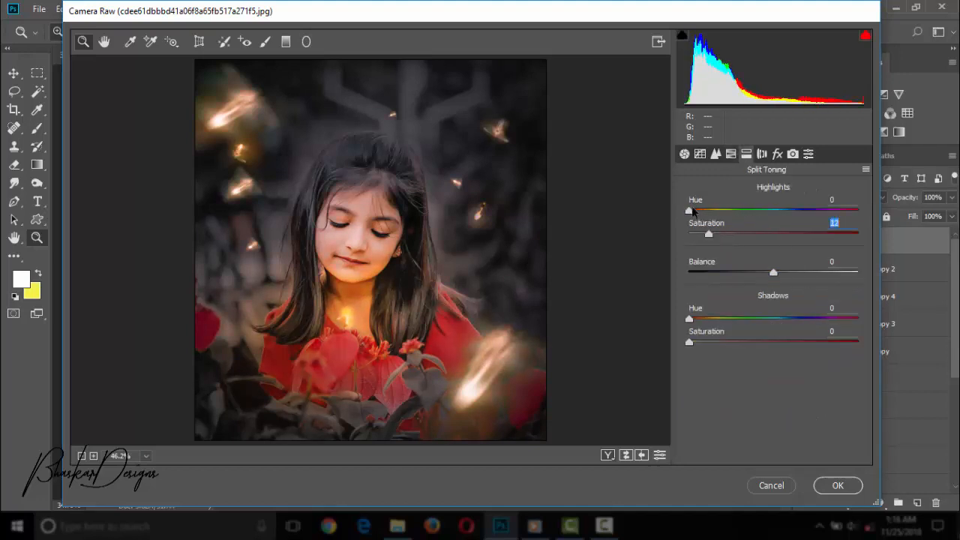
{"action": "left_click_drag", "start_coordinate": [690, 211], "coordinate": [767, 210]}
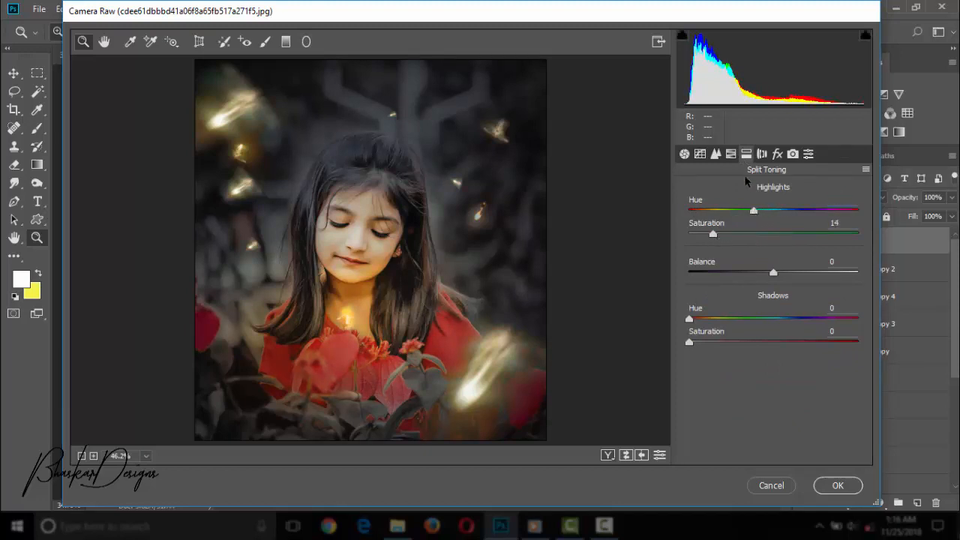
{"action": "left_click", "coordinate": [761, 153]}
{"action": "left_click", "coordinate": [752, 420]}
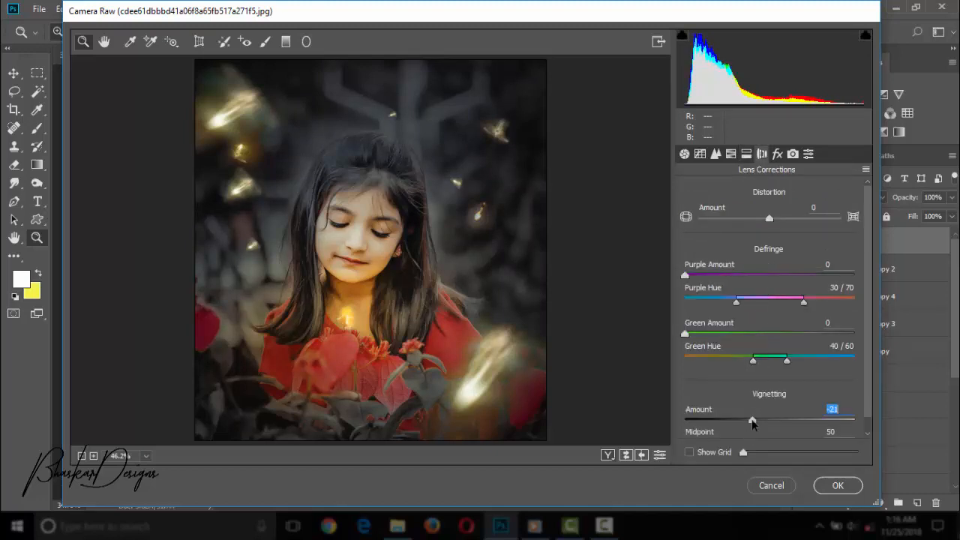
Raise the Oranges luminance to about +19.
{"action": "left_click", "coordinate": [746, 155]}
{"action": "left_click", "coordinate": [731, 154]}
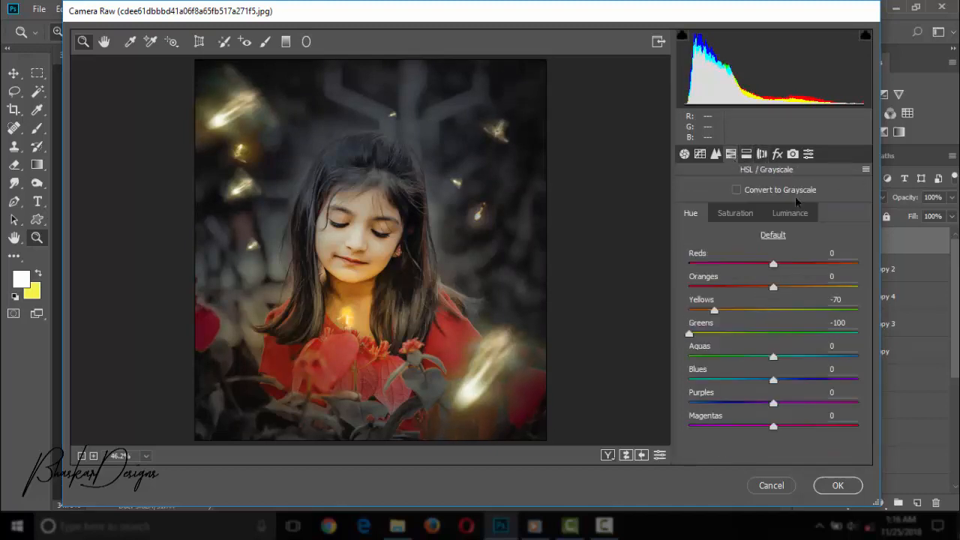
{"action": "left_click", "coordinate": [790, 213]}
{"action": "left_click_drag", "start_coordinate": [794, 290], "coordinate": [780, 292]}
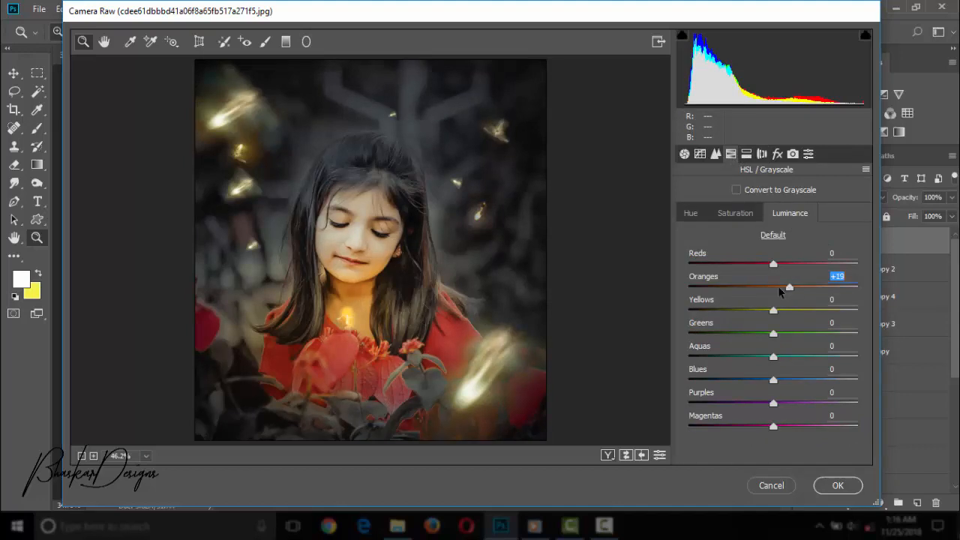
Set the post-crop vignetting amount to -41 with the Highlight Priority style.
{"action": "left_click", "coordinate": [762, 154]}
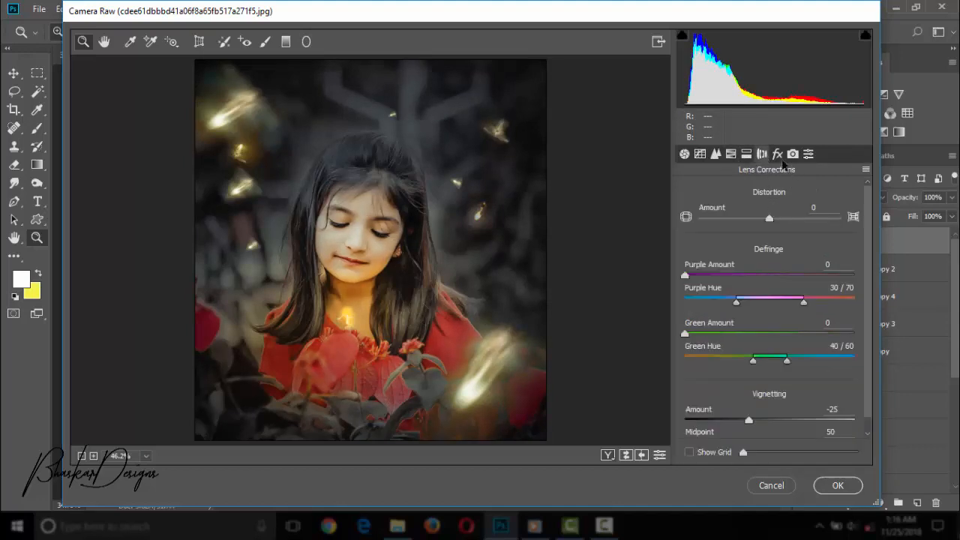
{"action": "left_click", "coordinate": [778, 155]}
{"action": "left_click_drag", "start_coordinate": [745, 387], "coordinate": [734, 385]}
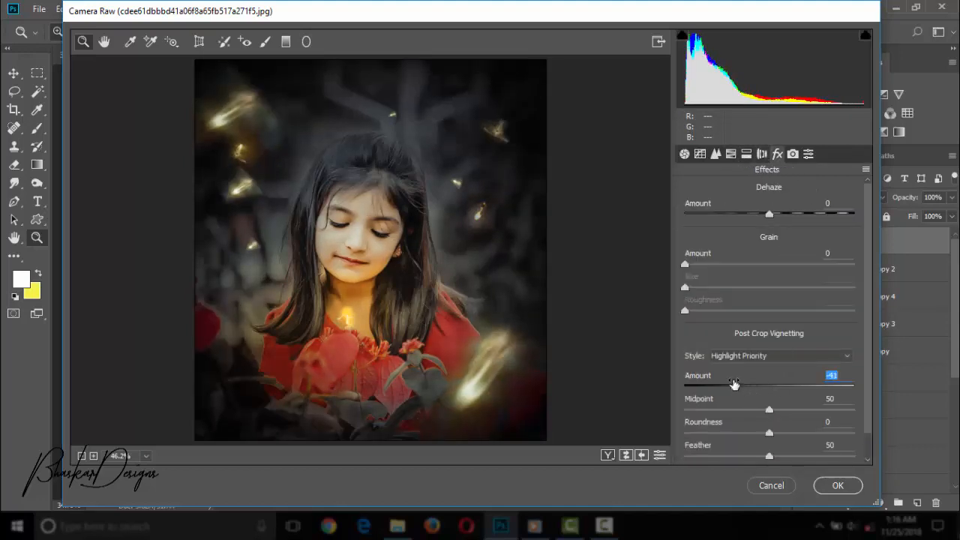
Add a graduated filter running from just below the image up to the middle of the portrait.
{"action": "scroll", "coordinate": [700, 272], "scroll_direction": "down", "scroll_amount": 4}
{"action": "scroll", "coordinate": [699, 271], "scroll_direction": "up", "scroll_amount": 2}
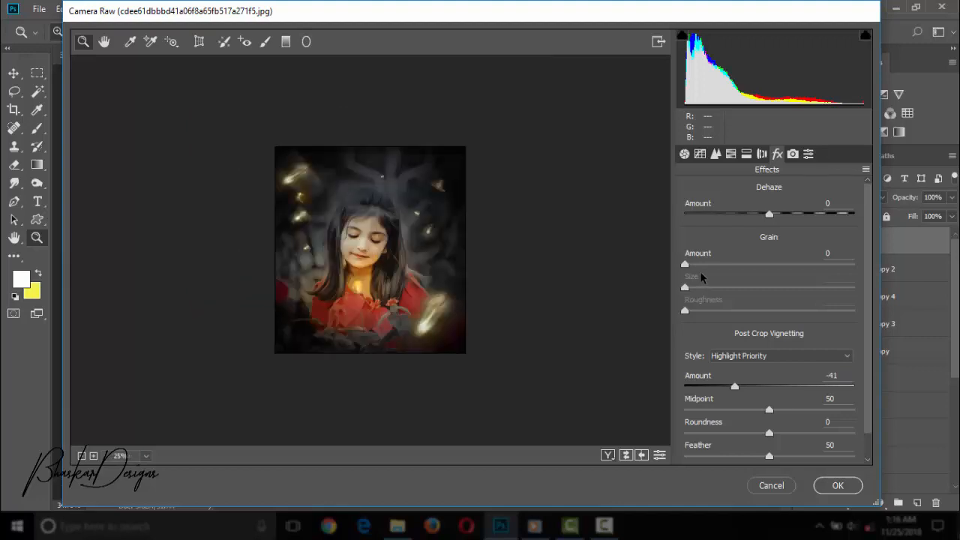
{"action": "scroll", "coordinate": [700, 272], "scroll_direction": "down", "scroll_amount": 1}
{"action": "scroll", "coordinate": [700, 277], "scroll_direction": "up", "scroll_amount": 1}
{"action": "key", "text": "ctrl+minus"}
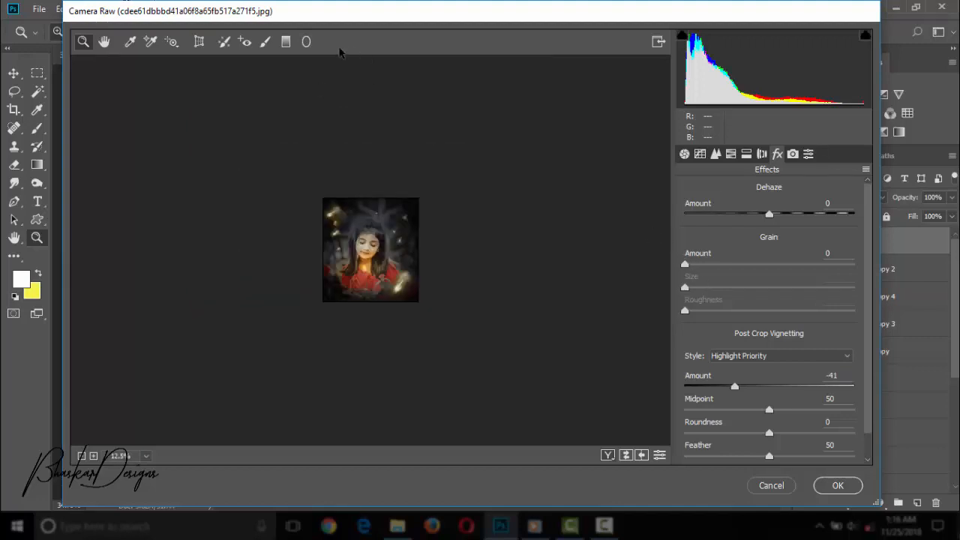
{"action": "left_click", "coordinate": [286, 42]}
{"action": "left_click_drag", "start_coordinate": [388, 326], "coordinate": [386, 244]}
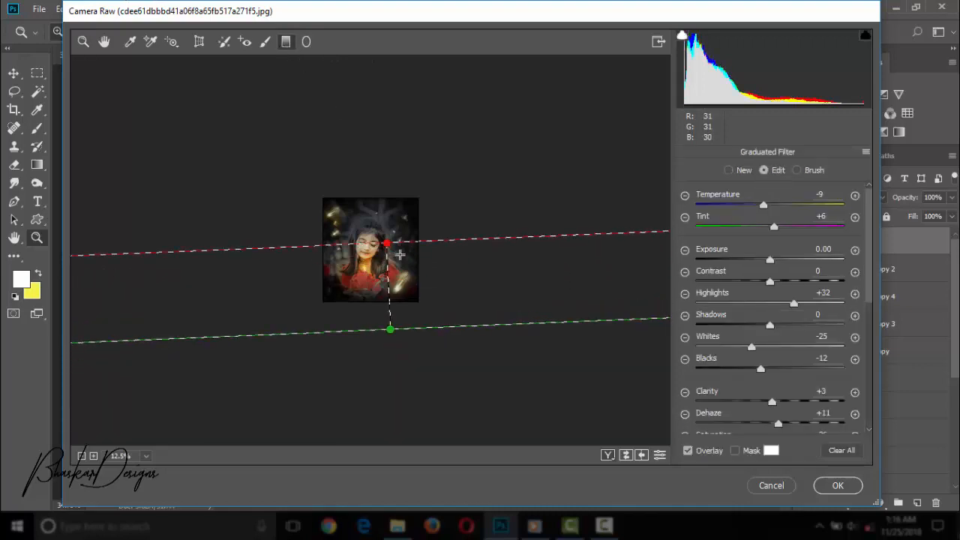
{"action": "key", "text": "ctrl+plus"}
{"action": "key", "text": "ctrl+plus"}
{"action": "key", "text": "ctrl+plus"}
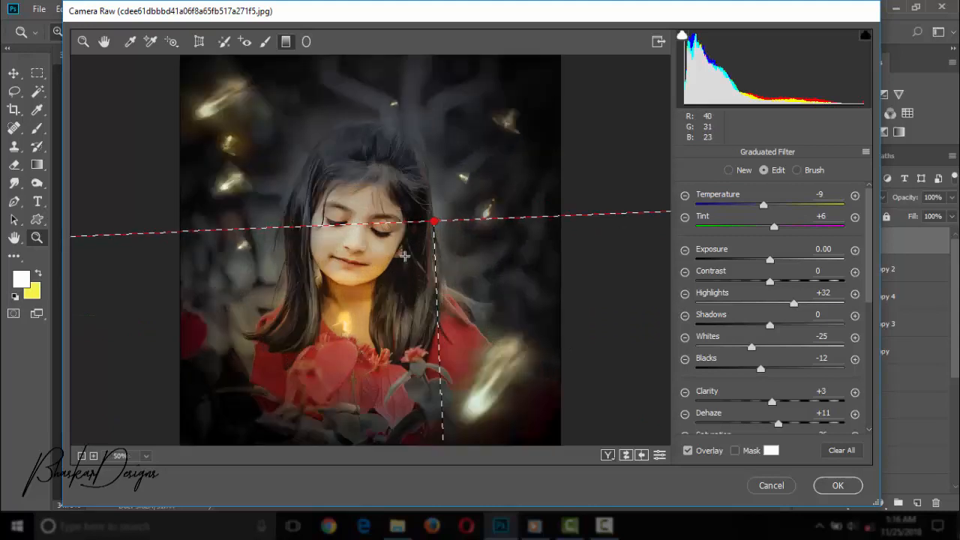
Shift the graduated filter down so its upper edge crosses just below the girl's chin, and set its exposure to -0.25.
{"action": "key", "text": "ctrl+minus"}
{"action": "left_click_drag", "start_coordinate": [418, 325], "coordinate": [396, 283]}
{"action": "left_click_drag", "start_coordinate": [413, 195], "coordinate": [413, 270]}
{"action": "left_click_drag", "start_coordinate": [770, 260], "coordinate": [768, 279]}
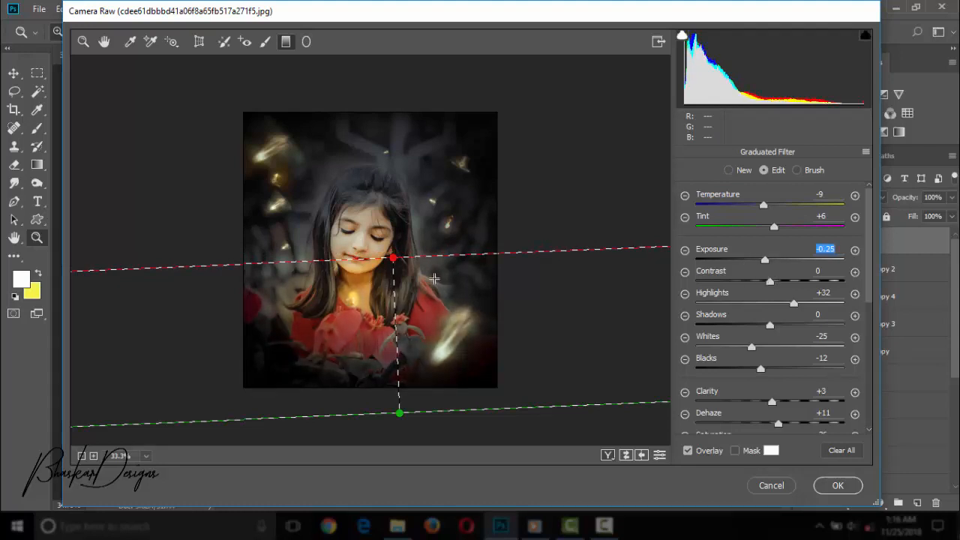
{"action": "left_click_drag", "start_coordinate": [396, 318], "coordinate": [369, 345]}
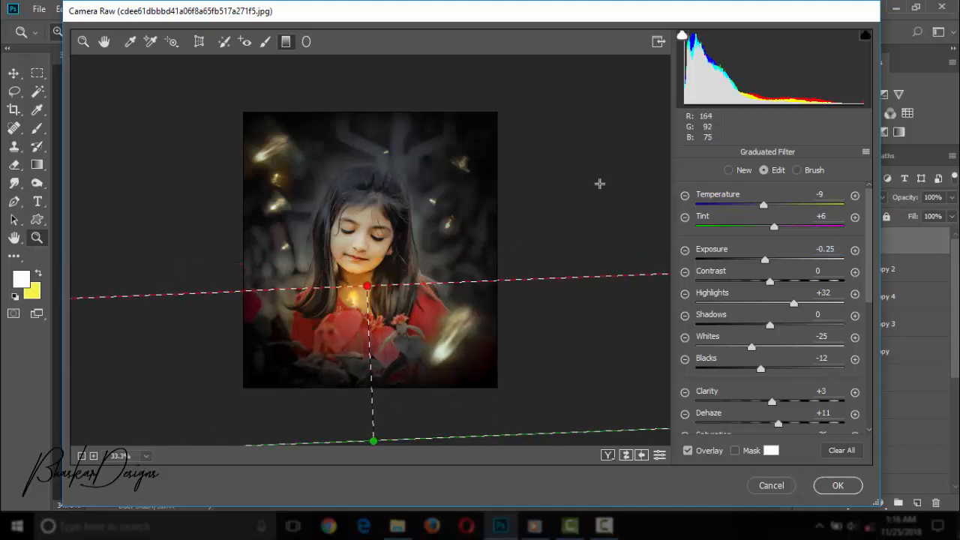
Close the graduated filter editing and set the post-crop vignetting amount to -36.
{"action": "key", "text": "ctrl+minus"}
{"action": "key", "text": "ctrl+minus"}
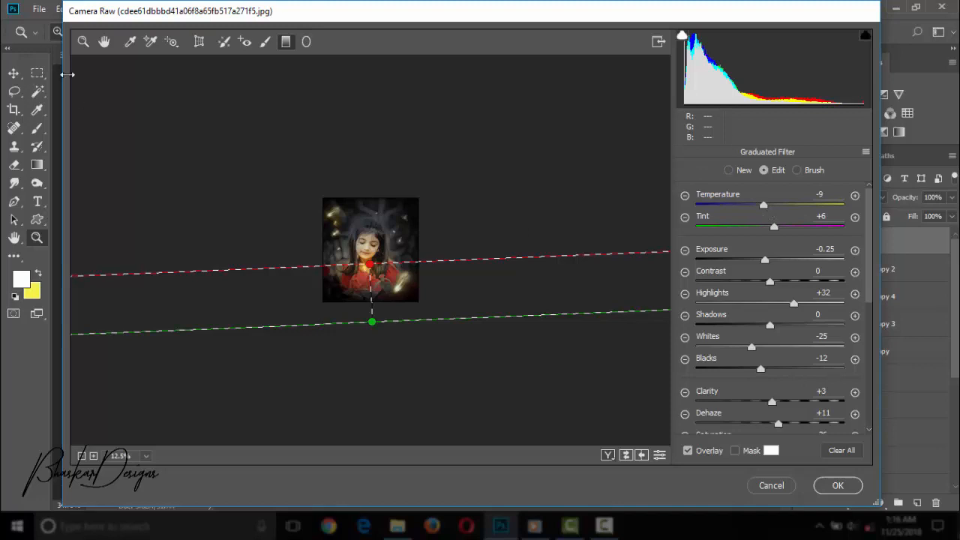
{"action": "key", "text": "z"}
{"action": "mouse_move", "coordinate": [738, 388]}
{"action": "left_mouse_down"}
{"action": "mouse_move", "coordinate": [722, 390]}
{"action": "mouse_move", "coordinate": [738, 395]}
{"action": "left_mouse_up"}
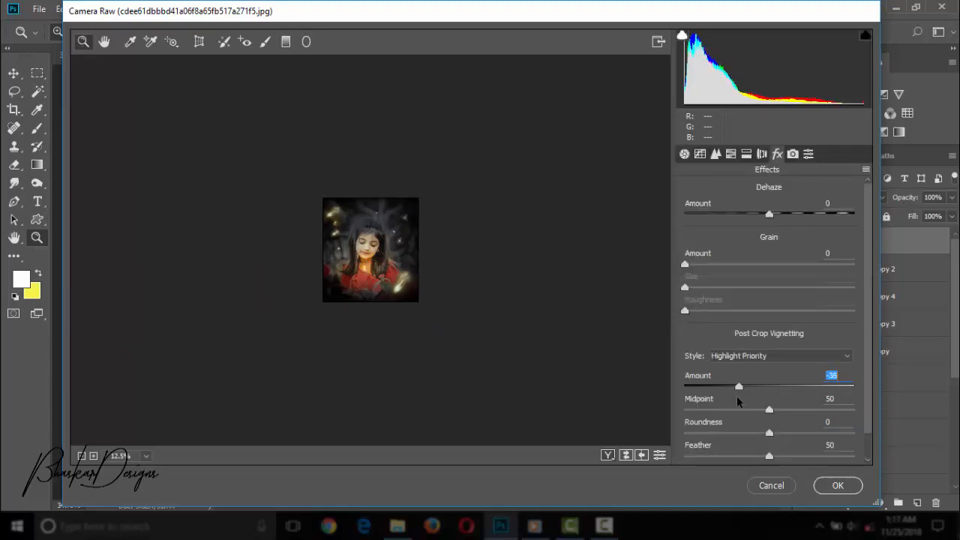
{"action": "key", "text": "ctrl+plus"}
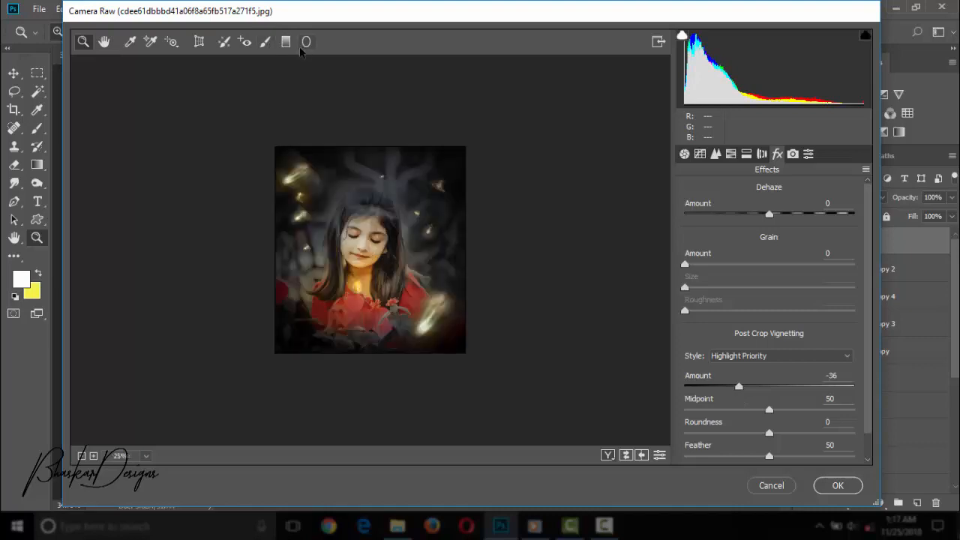
Draw a large radial filter, move its centre just beside the girl's face, and apply the Camera Raw edits to the layer.
{"action": "left_click", "coordinate": [306, 42]}
{"action": "left_click_drag", "start_coordinate": [306, 171], "coordinate": [513, 379]}
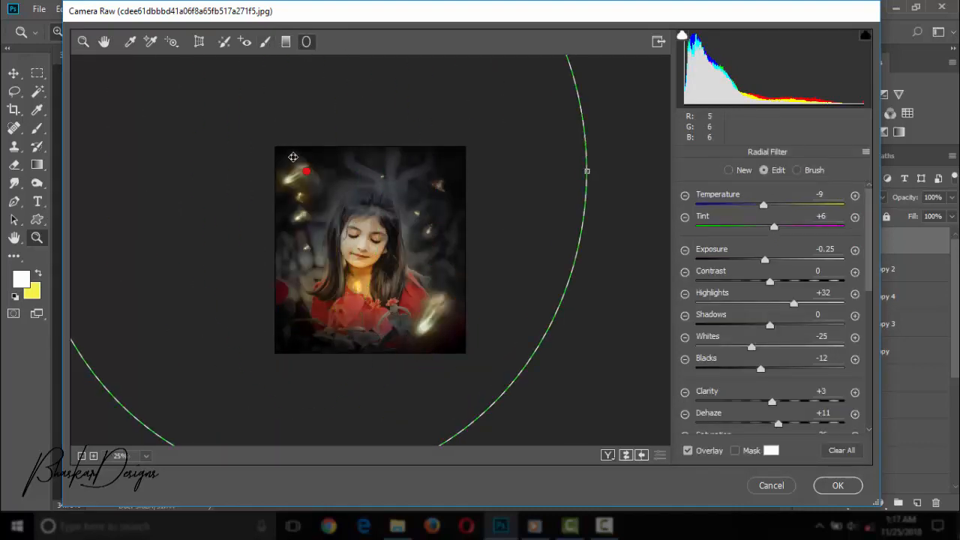
{"action": "left_click_drag", "start_coordinate": [360, 215], "coordinate": [423, 241]}
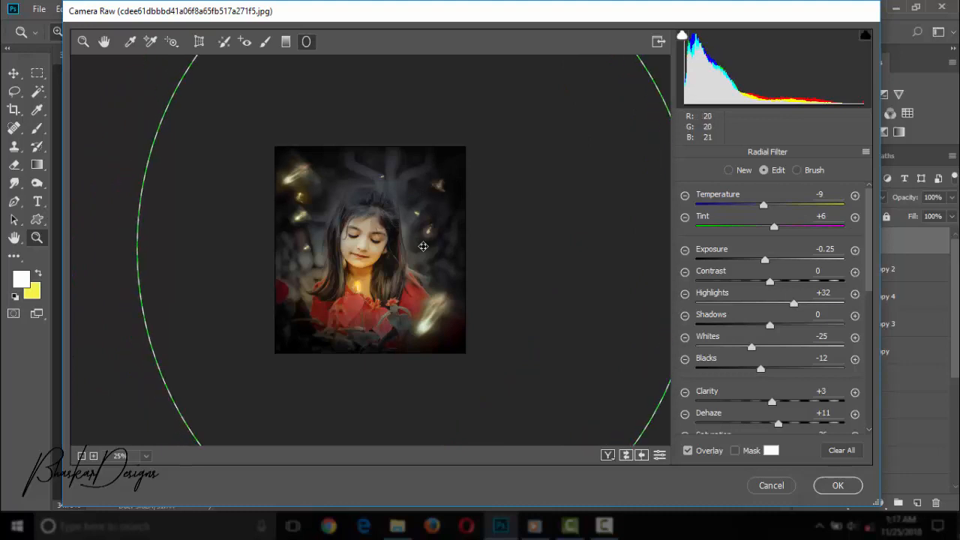
{"action": "left_click", "coordinate": [287, 43]}
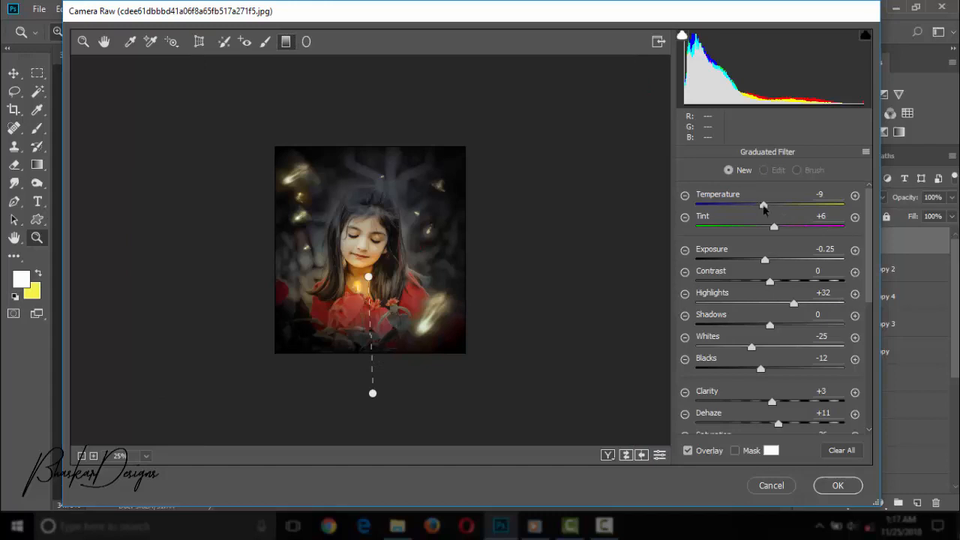
{"action": "left_click", "coordinate": [838, 486]}
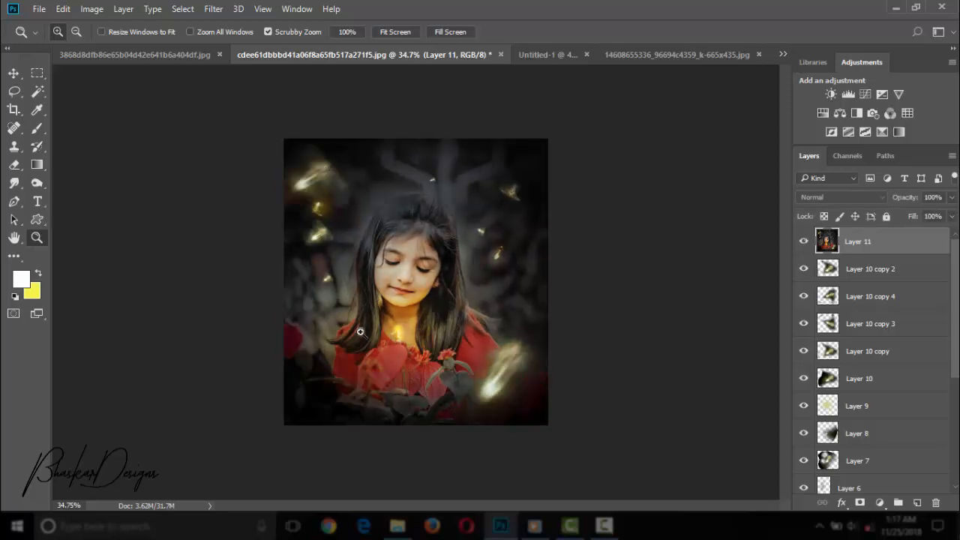
Compare Layer 11 with and without the grading, and apply another Camera Raw Filter with the Yellows hue at -73.
{"action": "left_click", "coordinate": [413, 318]}
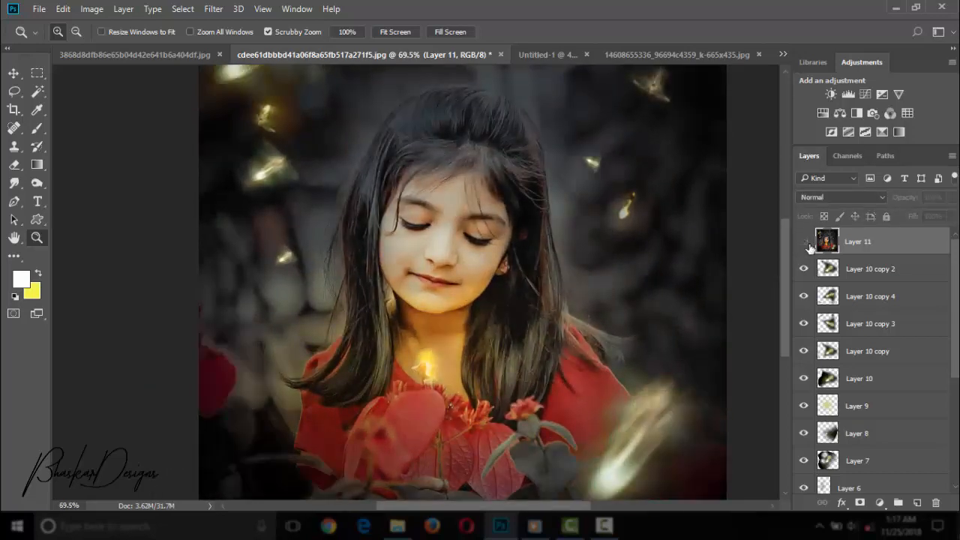
{"action": "left_click_drag", "start_coordinate": [615, 330], "coordinate": [559, 322]}
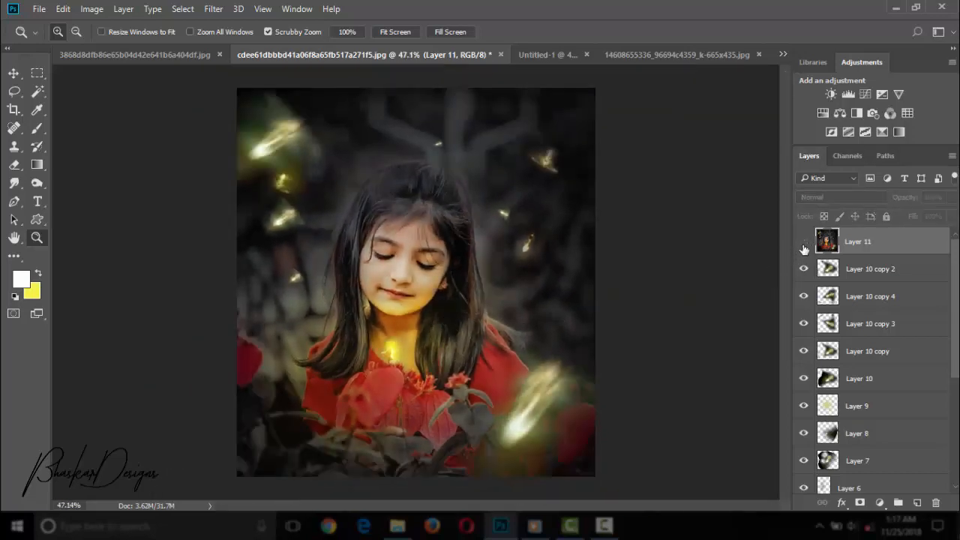
{"action": "left_click", "coordinate": [214, 9]}
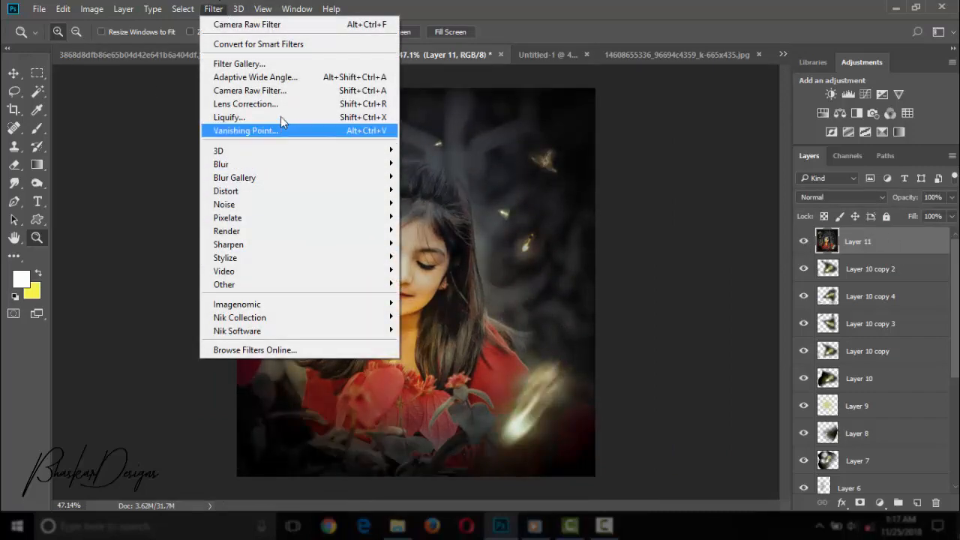
{"action": "left_click", "coordinate": [247, 90]}
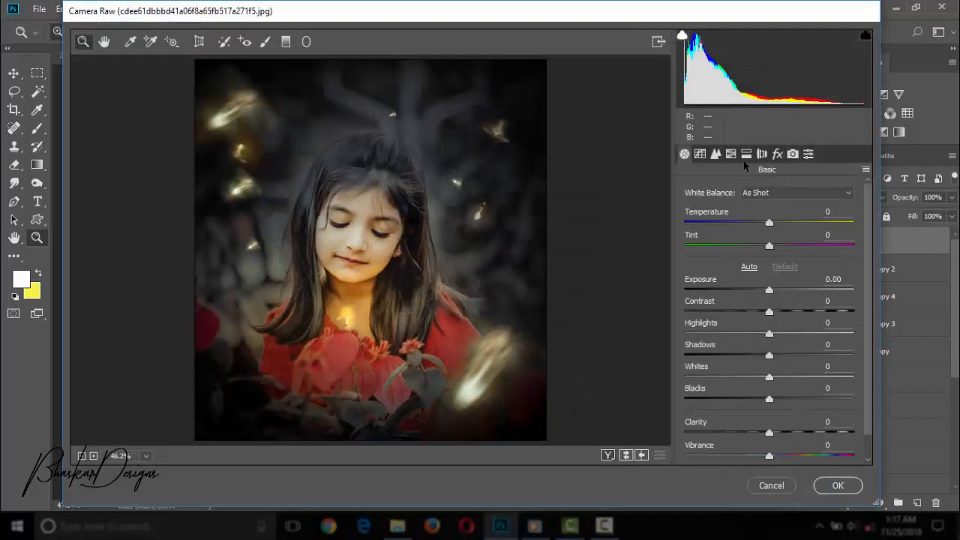
{"action": "left_click", "coordinate": [746, 154]}
{"action": "left_click", "coordinate": [731, 153]}
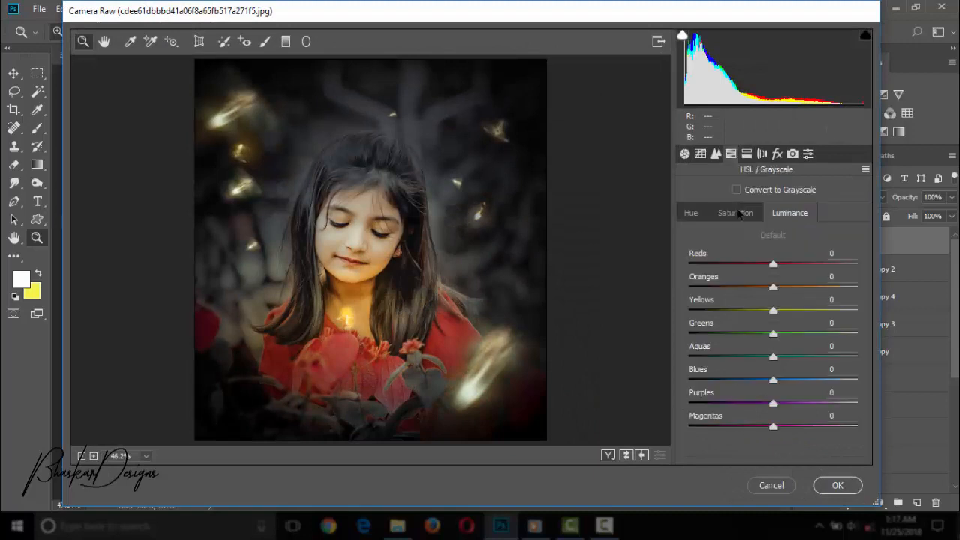
{"action": "left_click", "coordinate": [690, 214]}
{"action": "left_click_drag", "start_coordinate": [773, 311], "coordinate": [712, 312]}
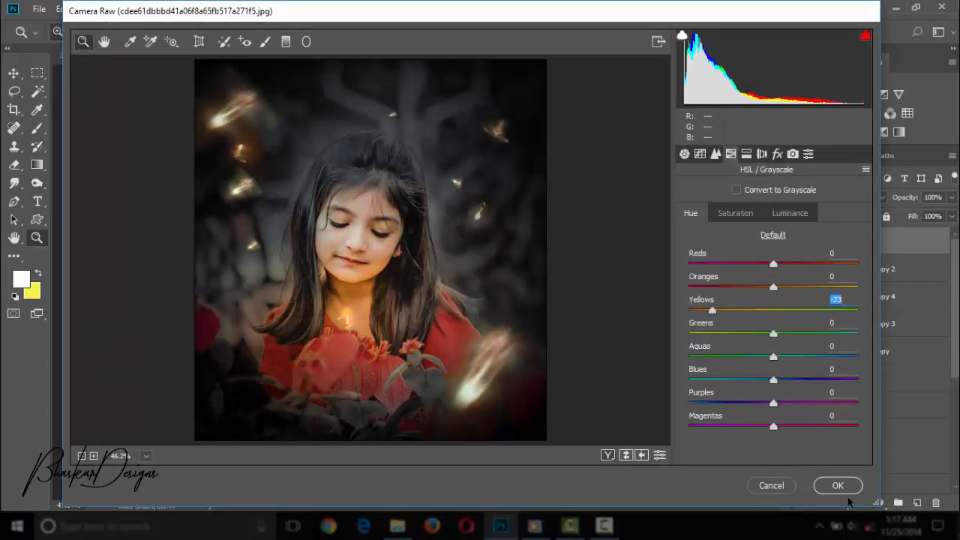
{"action": "left_click", "coordinate": [842, 488]}
Add a Selective Color adjustment with Black at -8% for the Blacks, and merge it down into Layer 11.
{"action": "left_click_drag", "start_coordinate": [543, 274], "coordinate": [515, 297]}
{"action": "left_click", "coordinate": [882, 132]}
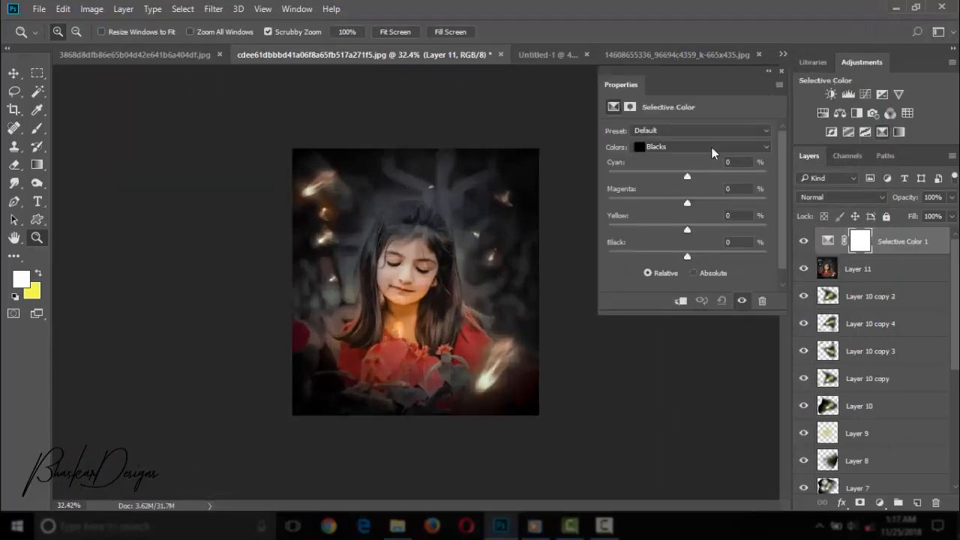
{"action": "left_click", "coordinate": [701, 146]}
{"action": "left_click", "coordinate": [680, 251]}
{"action": "mouse_move", "coordinate": [687, 256]}
{"action": "left_mouse_down"}
{"action": "mouse_move", "coordinate": [675, 258]}
{"action": "mouse_move", "coordinate": [681, 266]}
{"action": "left_mouse_up"}
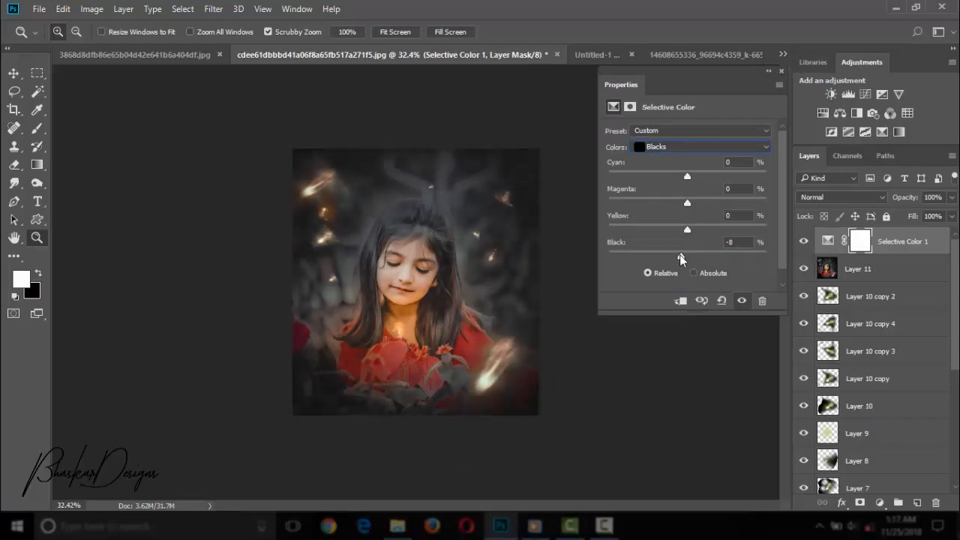
{"action": "right_click", "coordinate": [881, 239]}
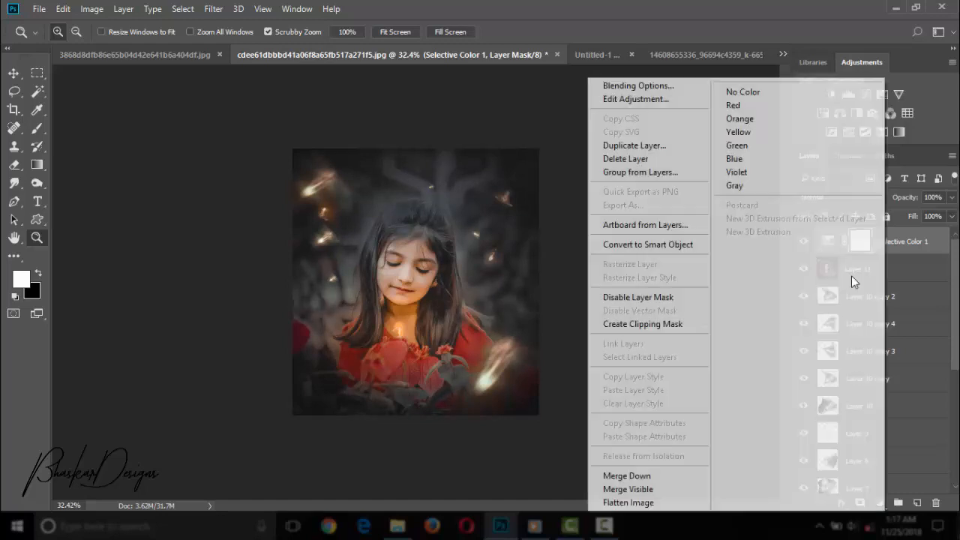
{"action": "left_click", "coordinate": [677, 476]}
Add a Levels adjustment with the RGB black input at 6 and a lowered white input, keeping the Custom preset.
{"action": "left_click_drag", "start_coordinate": [374, 179], "coordinate": [339, 243]}
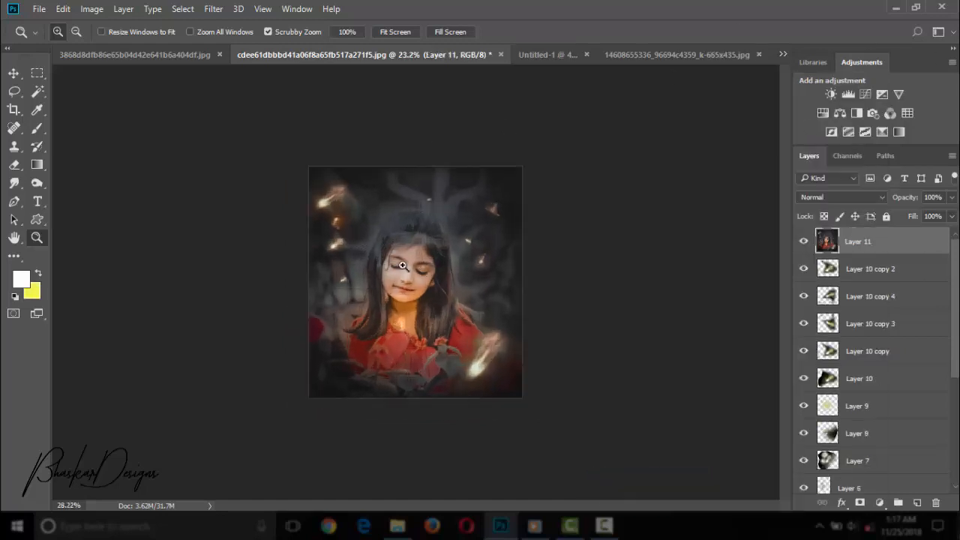
{"action": "left_click", "coordinate": [401, 268]}
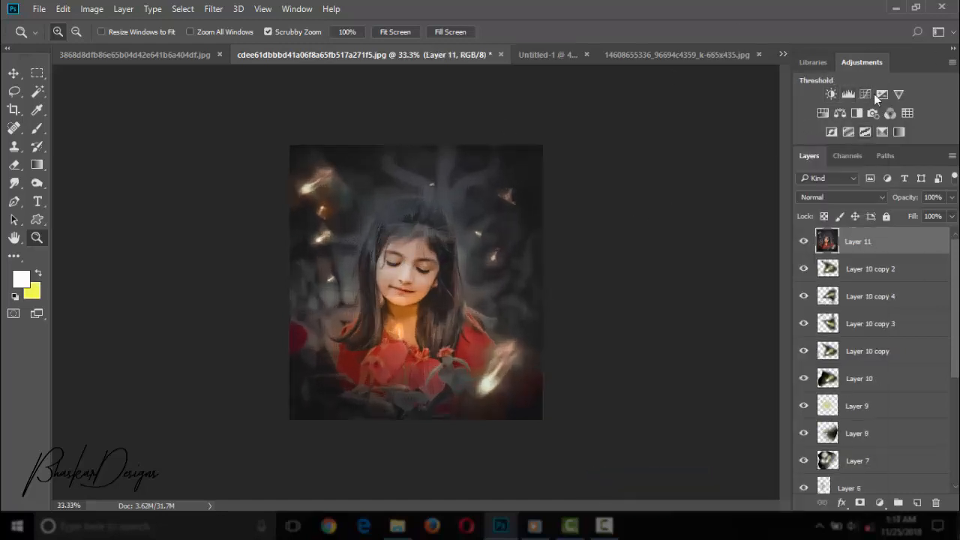
{"action": "left_click", "coordinate": [847, 94]}
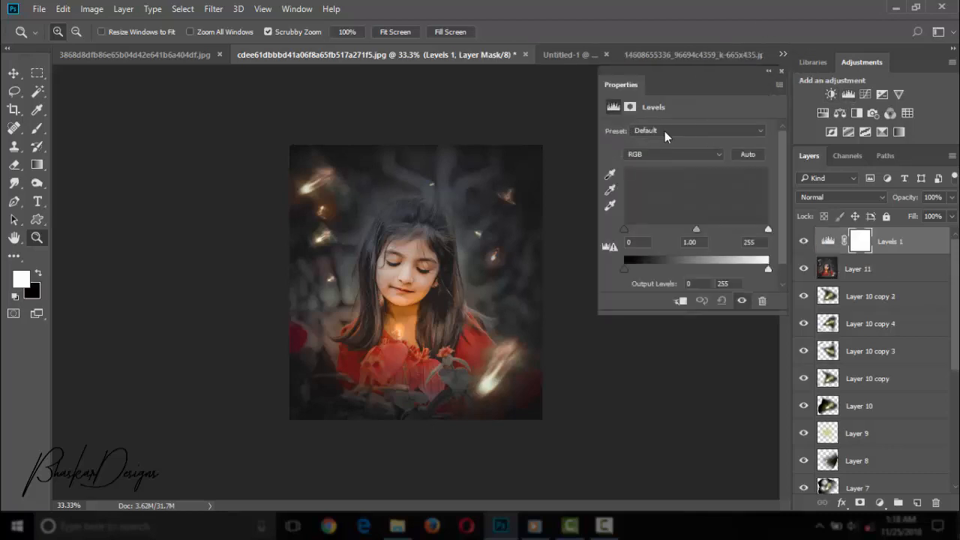
{"action": "left_click_drag", "start_coordinate": [634, 237], "coordinate": [627, 238]}
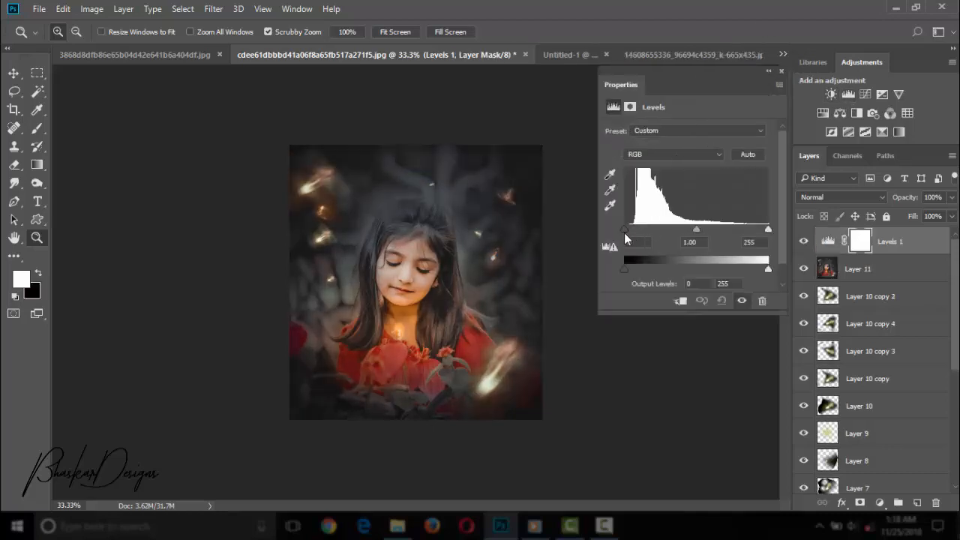
{"action": "left_click_drag", "start_coordinate": [769, 237], "coordinate": [746, 239]}
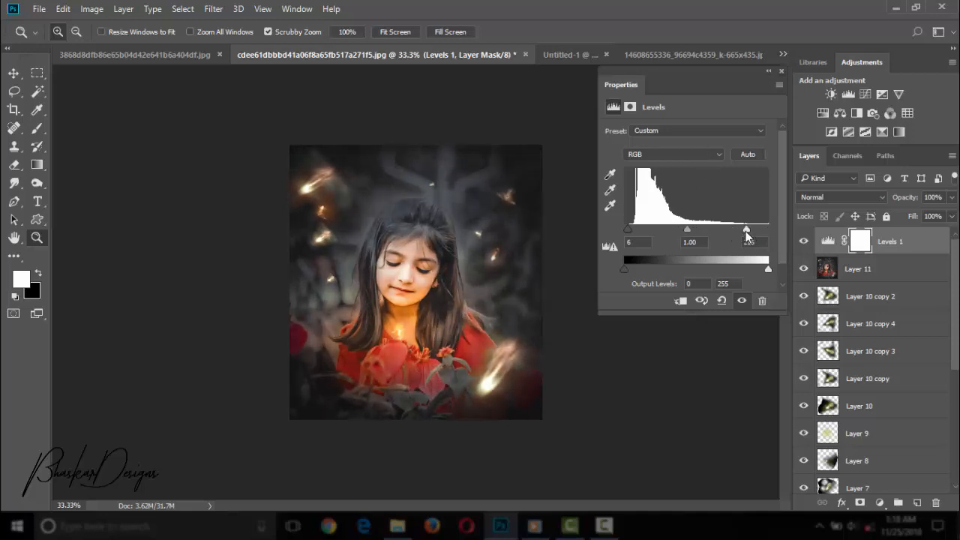
{"action": "left_click", "coordinate": [716, 131]}
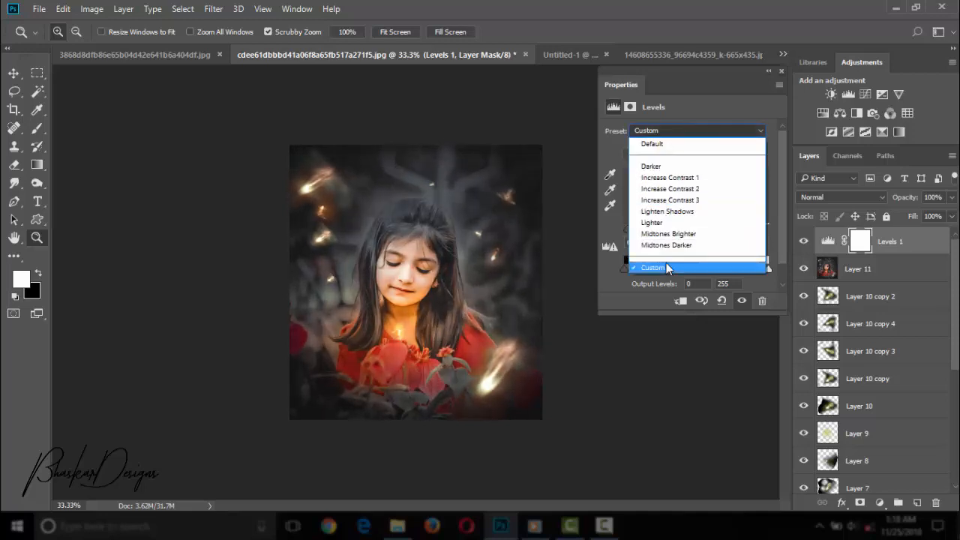
{"action": "left_click", "coordinate": [670, 268]}
Set the Levels Green channel inputs to 14 black and 244 white, and the Blue channel's black input to 9.
{"action": "left_click", "coordinate": [674, 155]}
{"action": "left_click", "coordinate": [675, 180]}
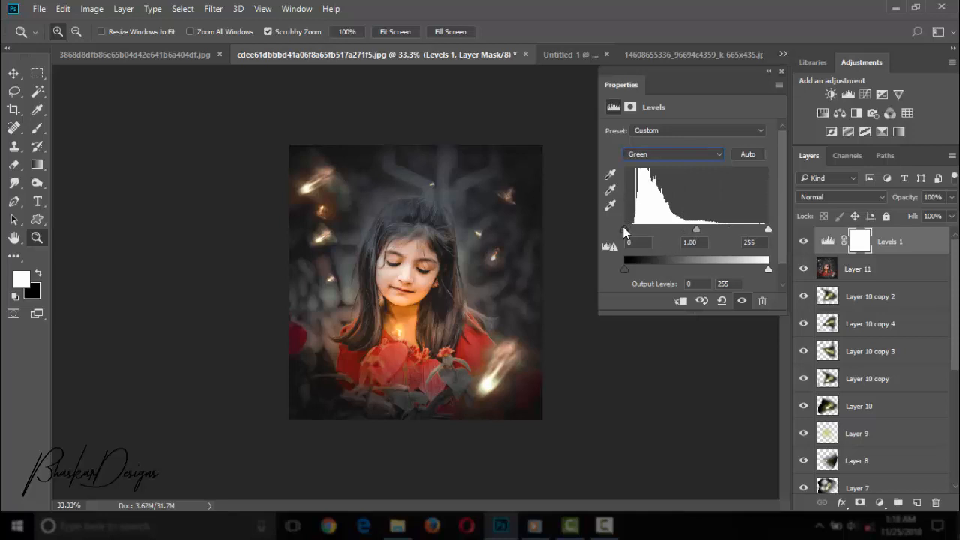
{"action": "left_click_drag", "start_coordinate": [624, 229], "coordinate": [633, 246]}
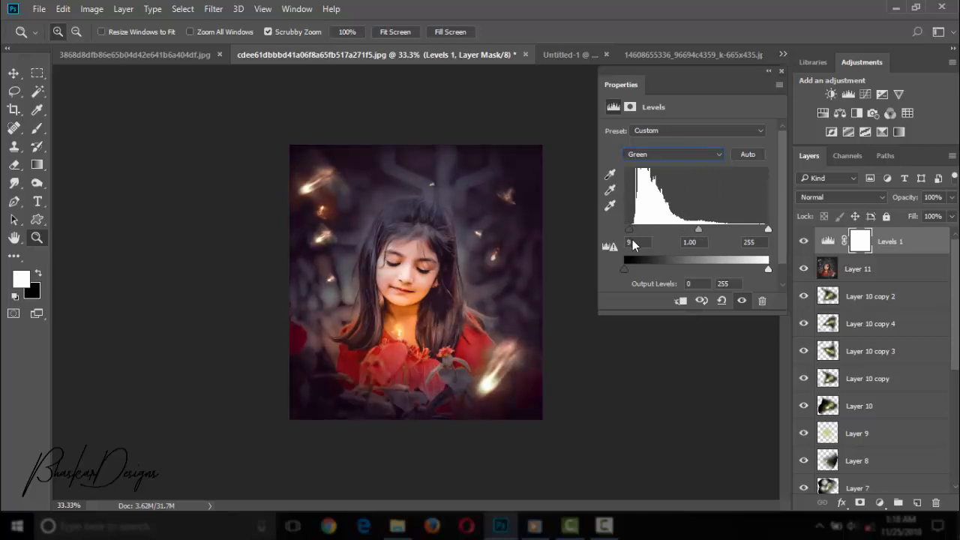
{"action": "mouse_move", "coordinate": [768, 230]}
{"action": "left_mouse_down"}
{"action": "mouse_move", "coordinate": [748, 234]}
{"action": "mouse_move", "coordinate": [772, 244]}
{"action": "left_mouse_up"}
{"action": "left_click", "coordinate": [692, 155]}
{"action": "left_click", "coordinate": [662, 192]}
{"action": "left_click", "coordinate": [673, 154]}
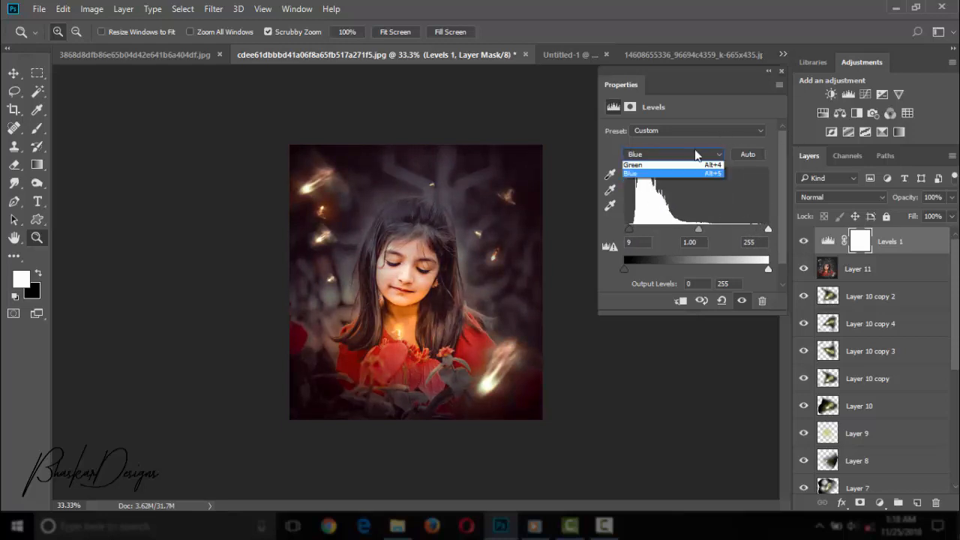
{"action": "left_click", "coordinate": [671, 184]}
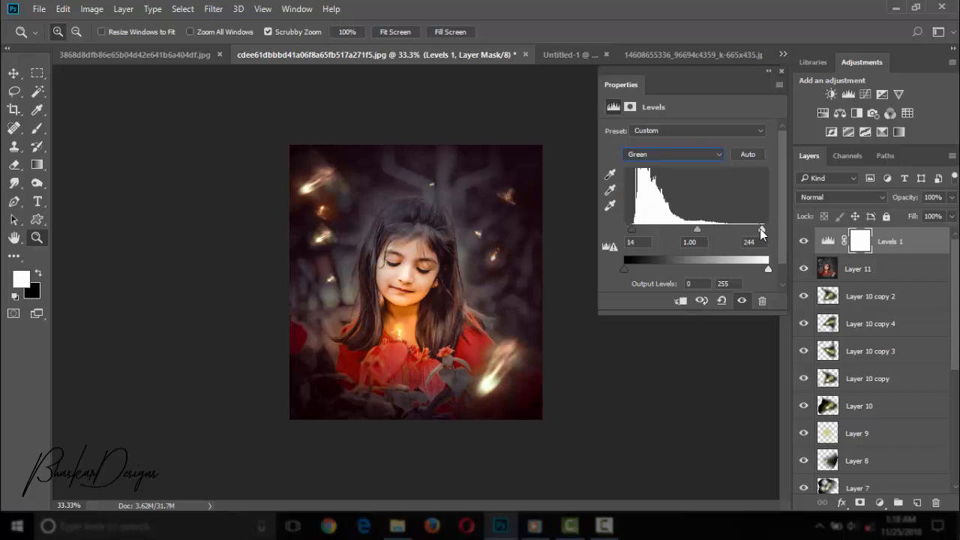
Fine-tune the Red channel's black input and slightly lower its white input, comparing the image with the Levels adjustment hidden and shown.
{"action": "left_click", "coordinate": [704, 156]}
{"action": "left_click", "coordinate": [690, 176]}
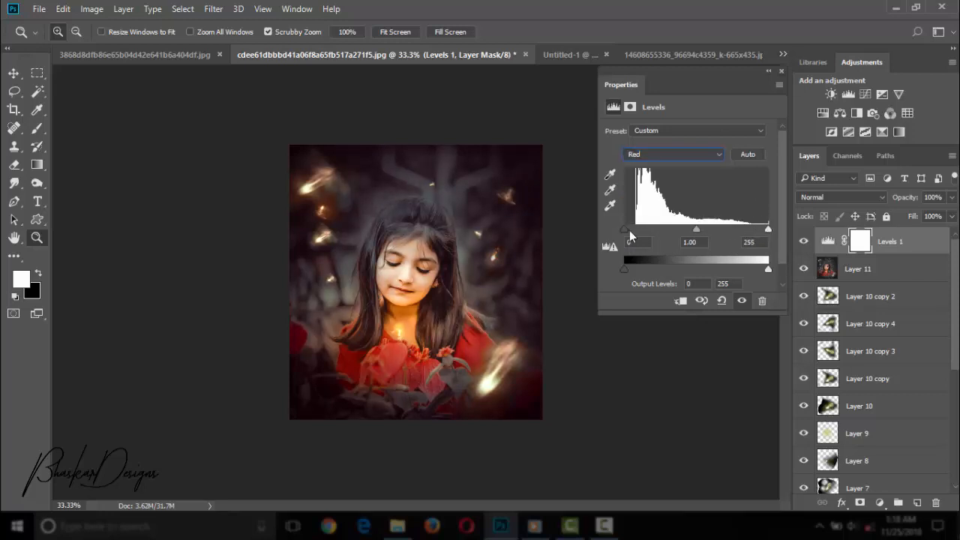
{"action": "left_click_drag", "start_coordinate": [628, 232], "coordinate": [631, 236]}
{"action": "left_click", "coordinate": [803, 240]}
{"action": "left_click", "coordinate": [803, 241]}
{"action": "left_click", "coordinate": [803, 241]}
{"action": "left_click", "coordinate": [803, 241]}
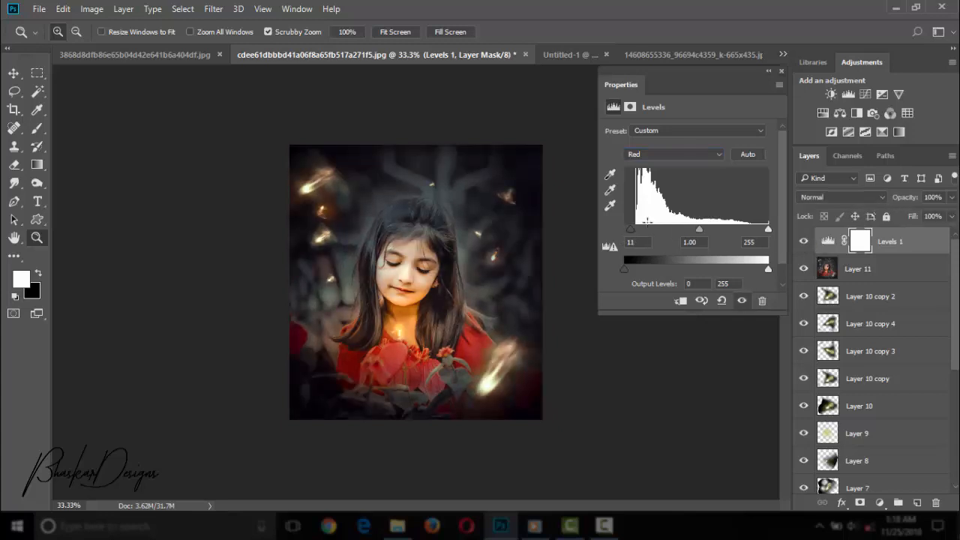
{"action": "left_click_drag", "start_coordinate": [630, 229], "coordinate": [623, 232]}
{"action": "left_click_drag", "start_coordinate": [766, 234], "coordinate": [761, 234]}
{"action": "left_click", "coordinate": [781, 70]}
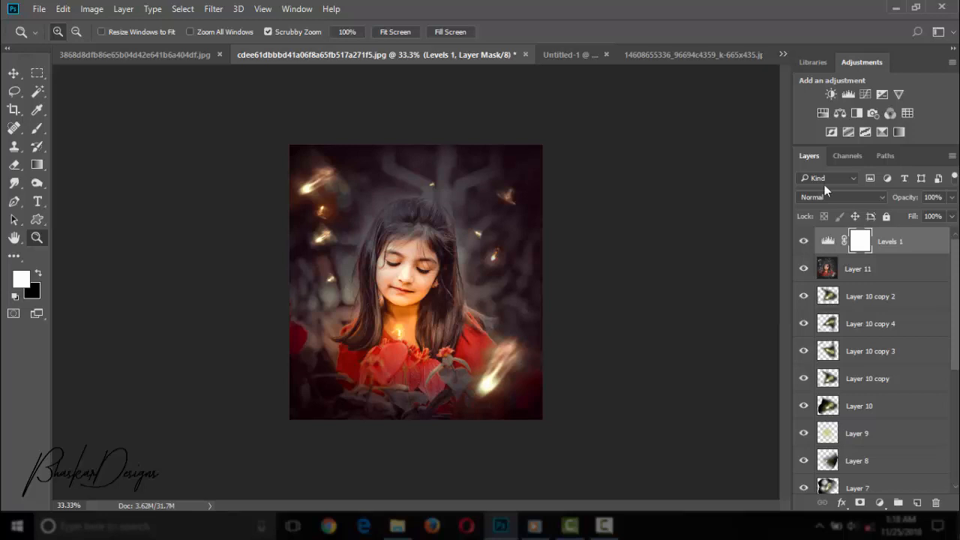
Merge the Levels adjustment down into Layer 11.
{"action": "right_click", "coordinate": [915, 250]}
{"action": "left_click", "coordinate": [665, 476]}
{"action": "left_click_drag", "start_coordinate": [481, 365], "coordinate": [553, 327]}
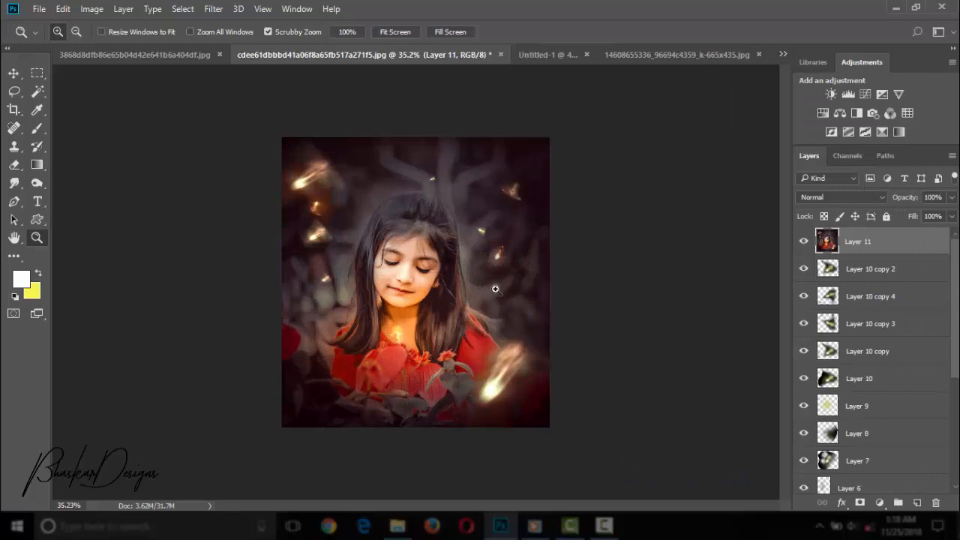